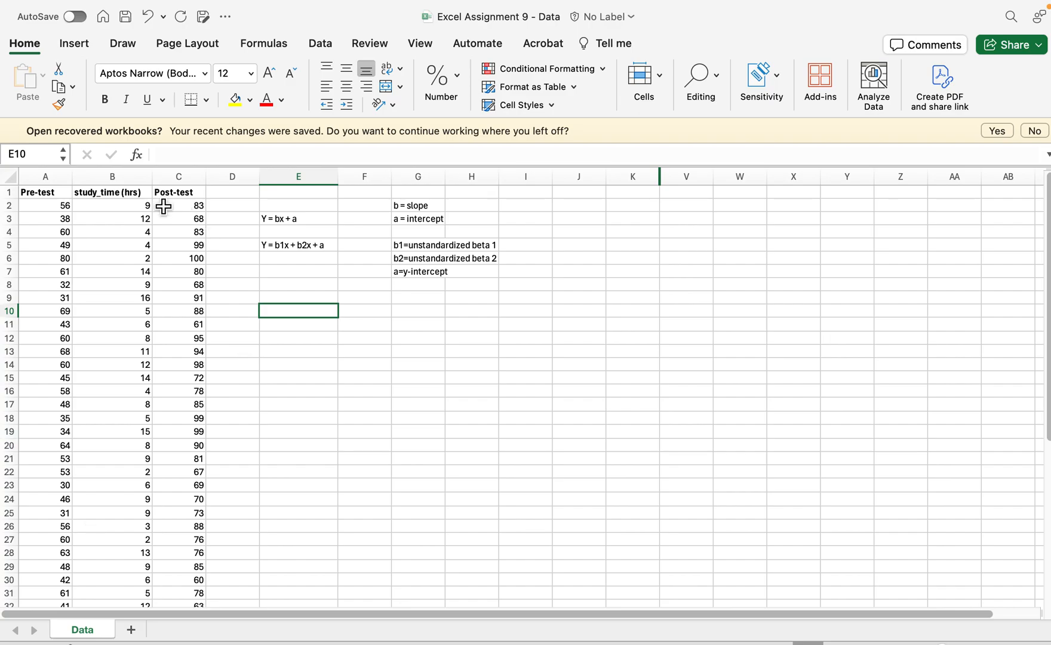
# Step: Examine the Pre-test, study_time (hrs) and Post-test data columns and the regression equation notes beside them
pyautogui.click(63, 195)
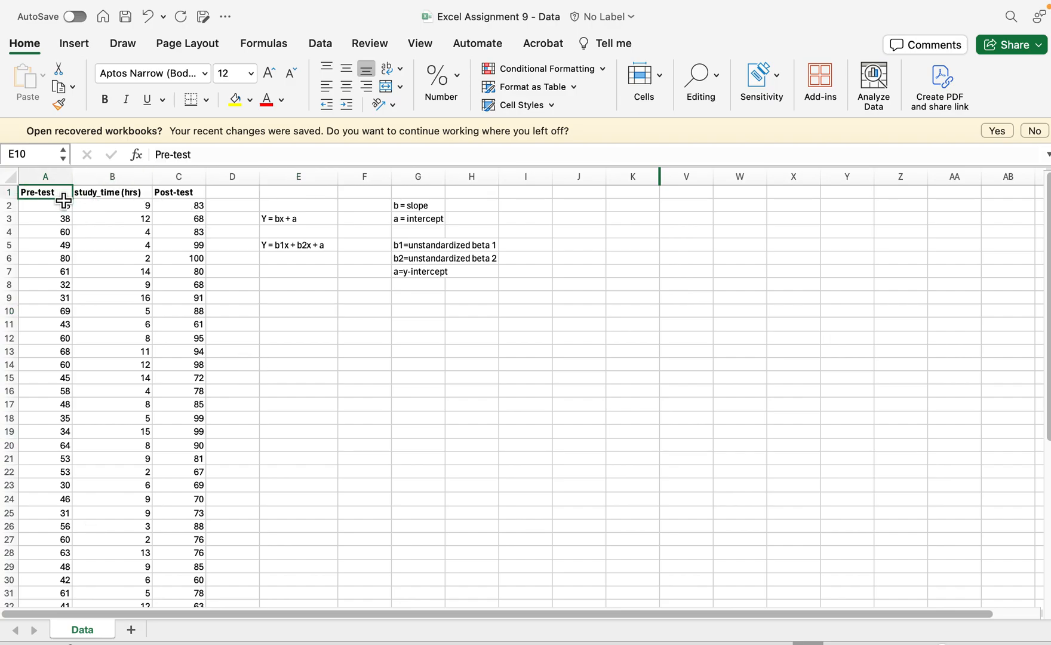
pyautogui.click(119, 197)
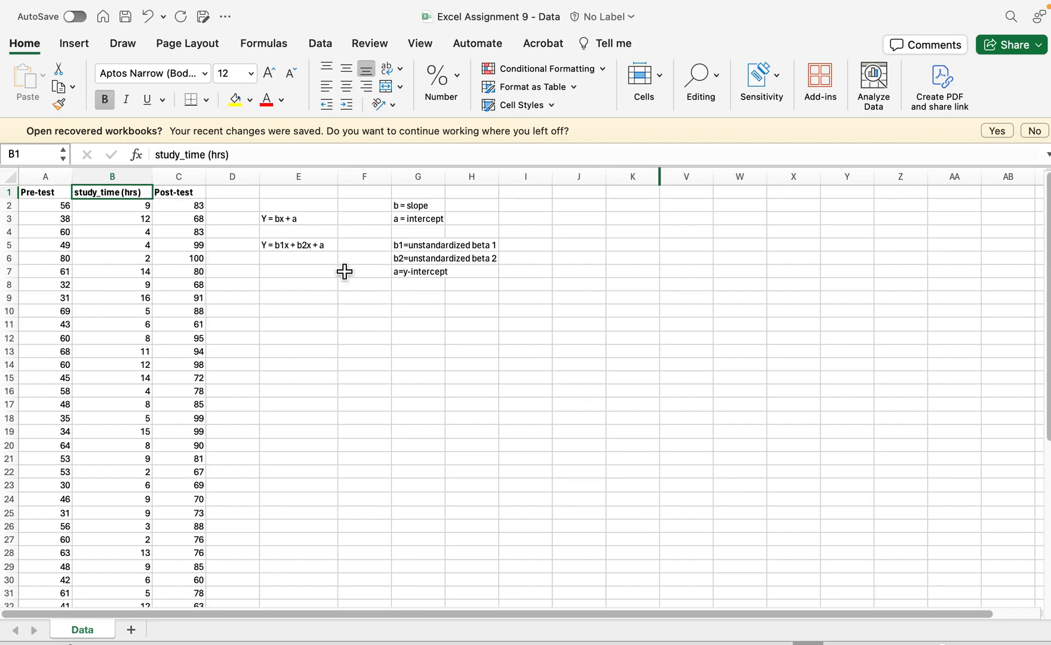
pyautogui.click(316, 223)
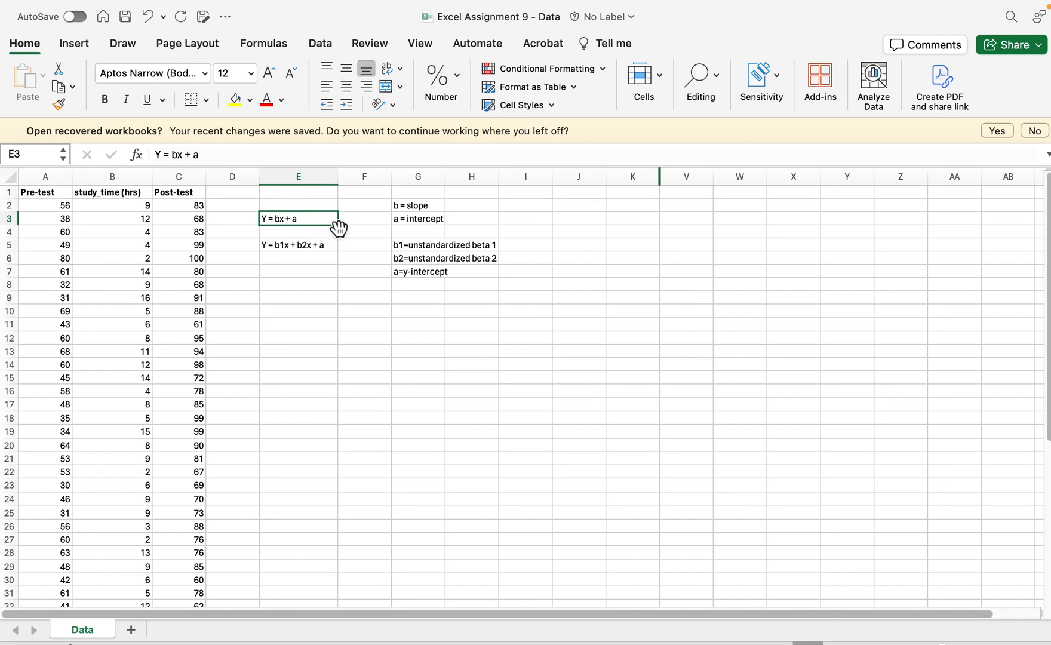
pyautogui.click(428, 208)
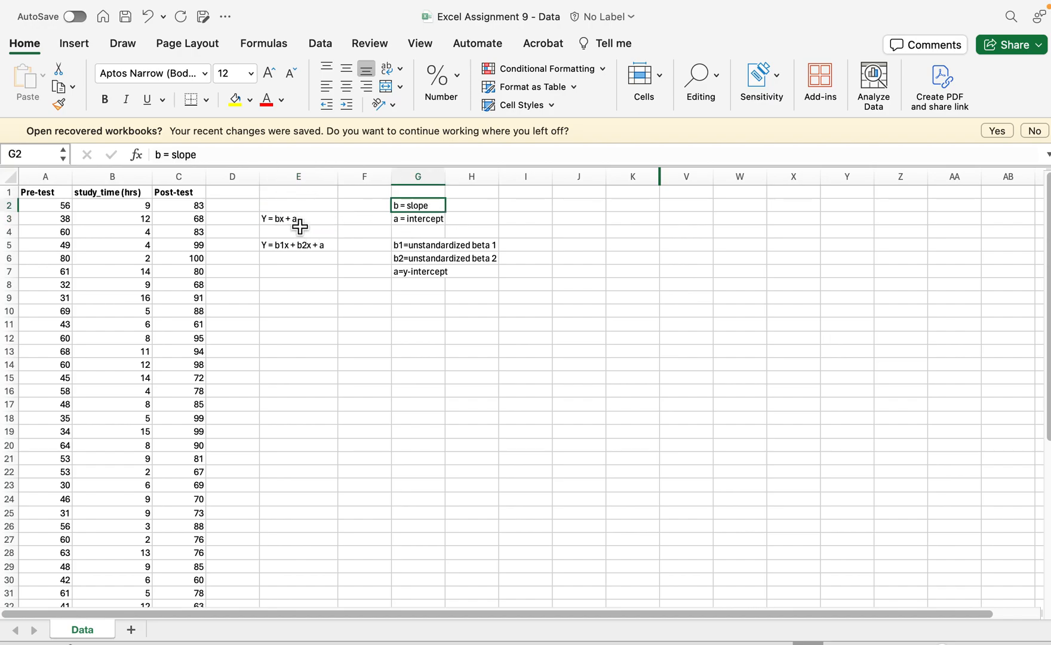
pyautogui.click(439, 225)
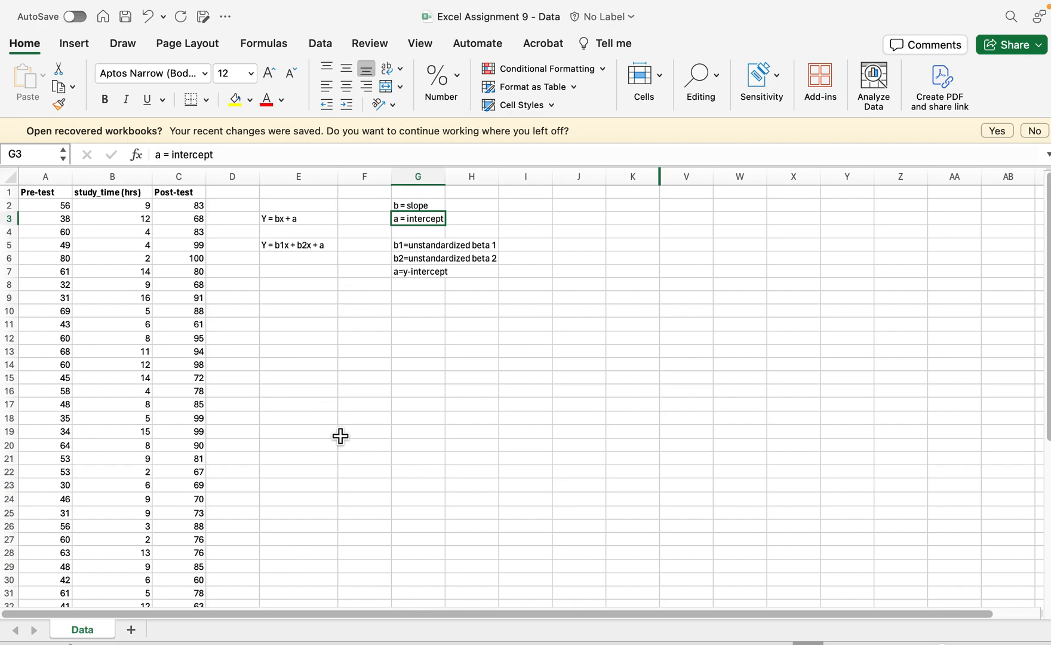
pyautogui.scroll(-10, 255, 405)
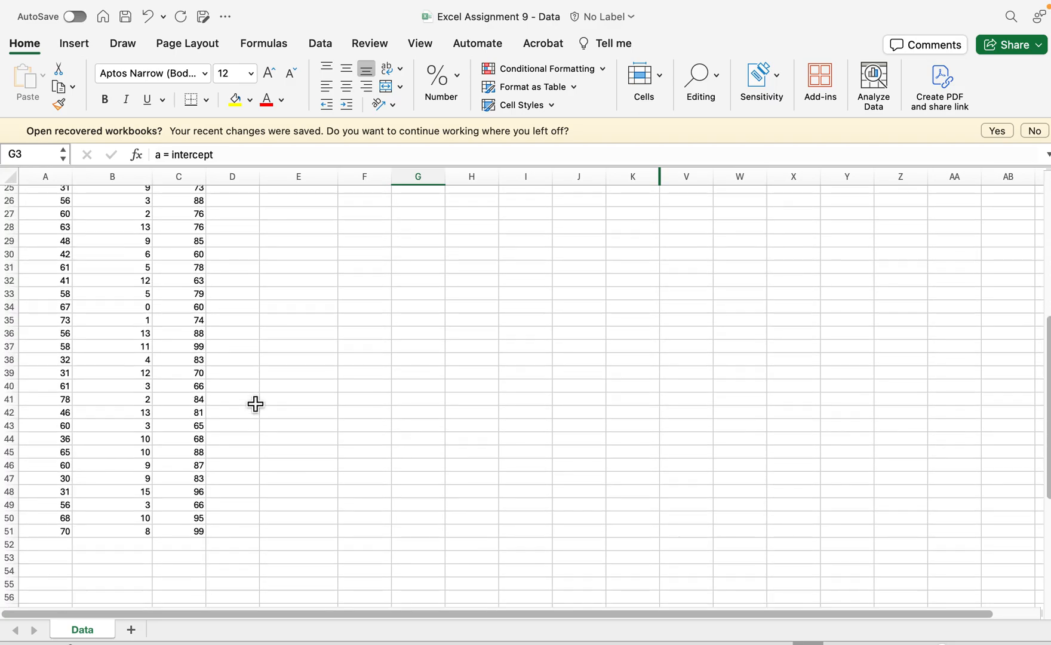
pyautogui.scroll(10, 255, 404)
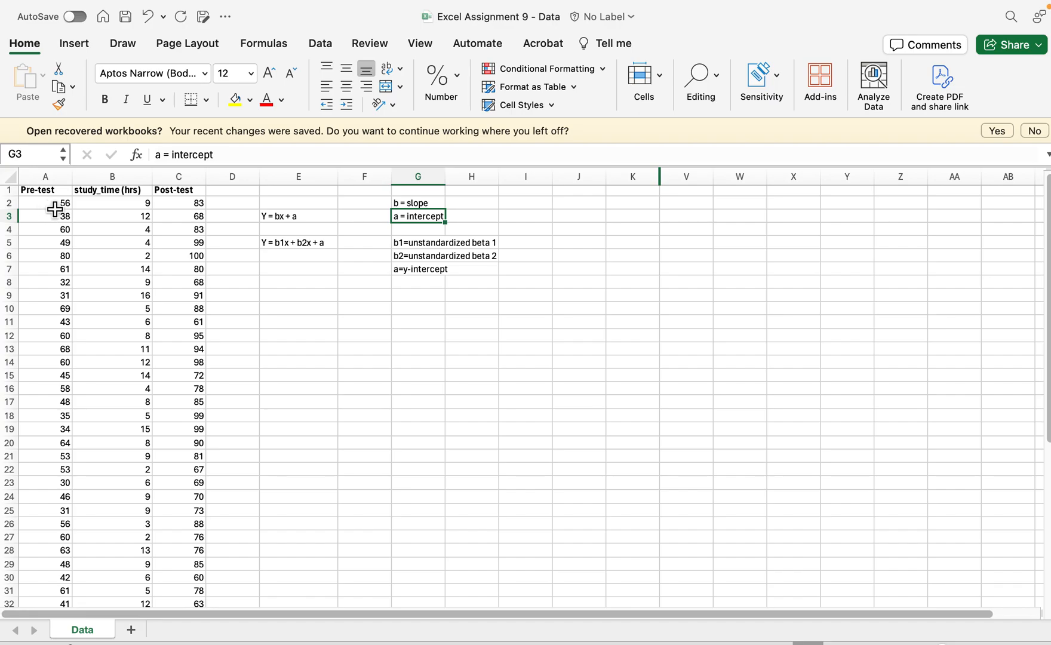
# Step: Open the Regression tool from the Data Analysis tools
pyautogui.click(77, 43)
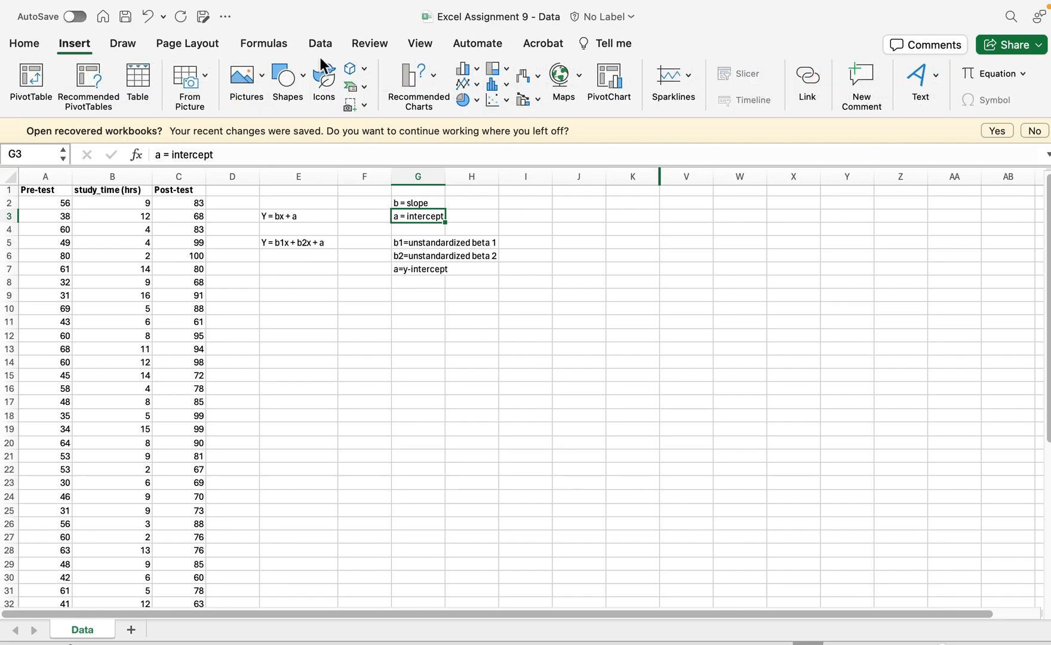
pyautogui.click(332, 43)
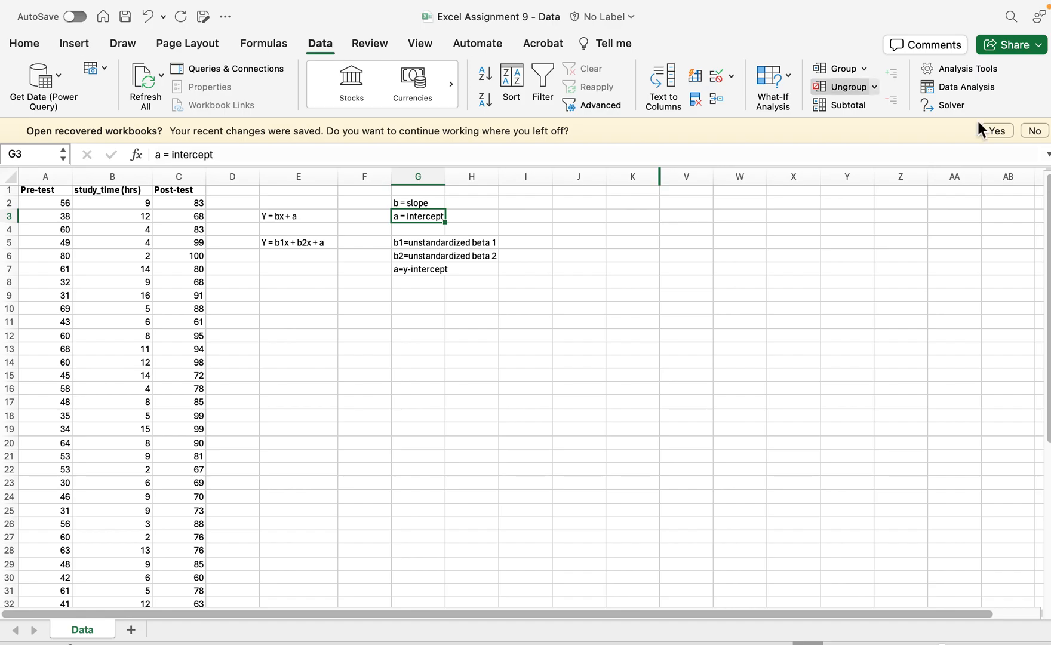
pyautogui.click(990, 88)
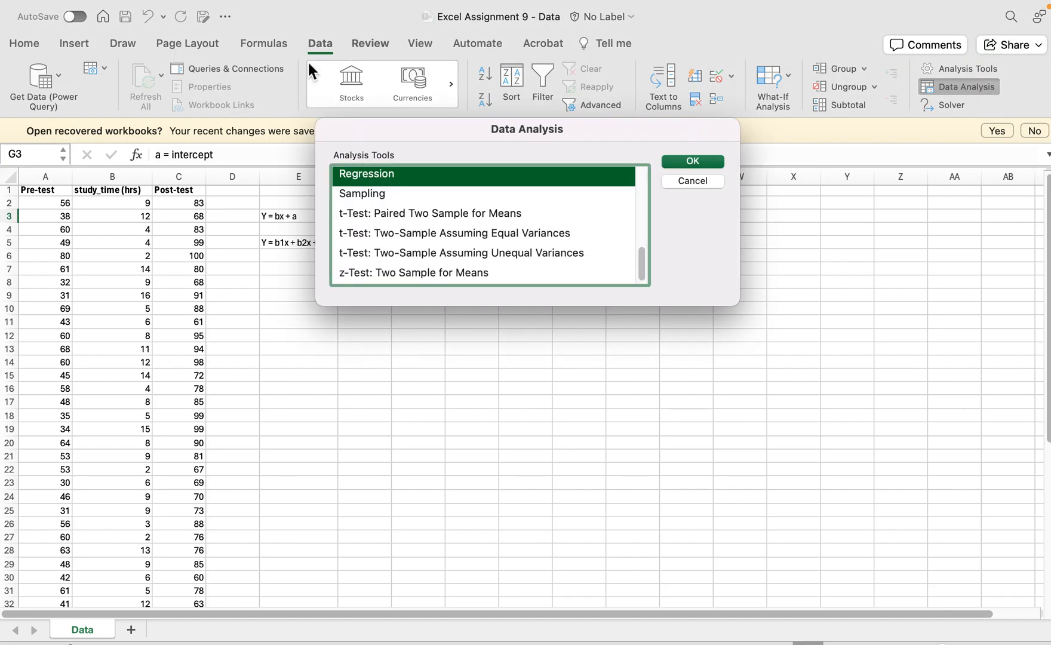
pyautogui.moveTo(430, 131); pyautogui.dragTo(649, 234)
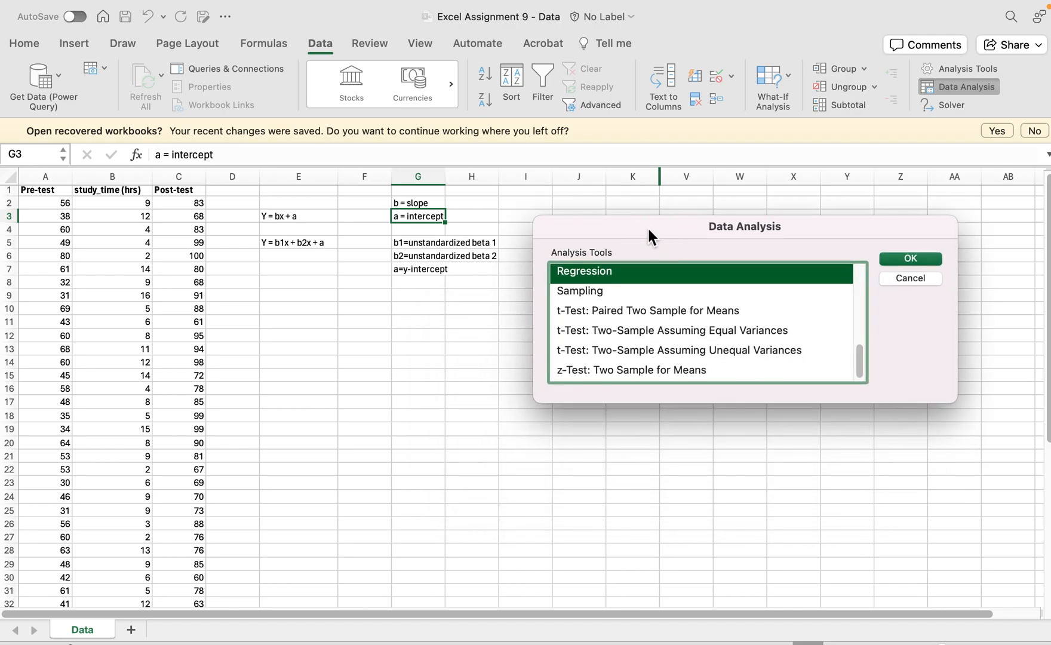
pyautogui.scroll(1, 624, 274)
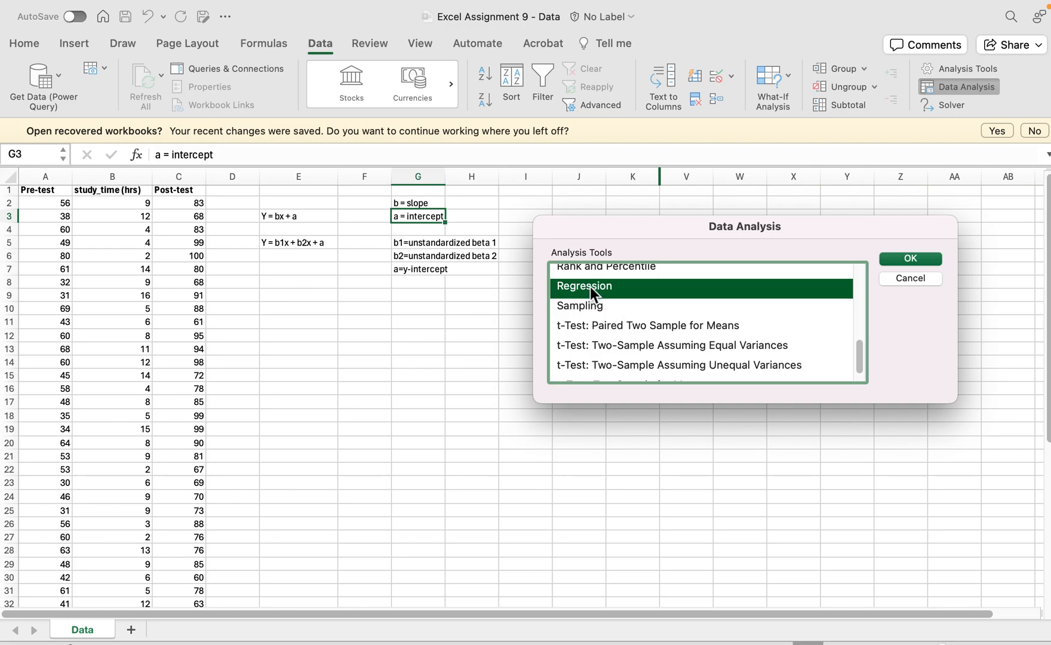
pyautogui.click(911, 259)
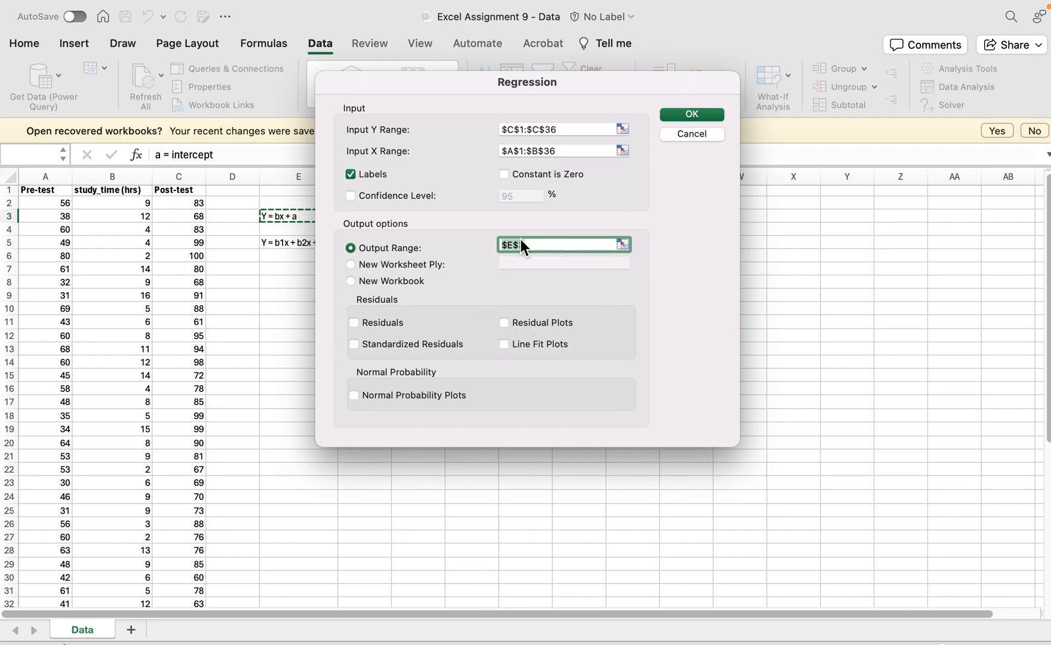
# Step: Set the regression output range to cell E9 and run the analysis, allowing it to overwrite existing data
pyautogui.press('BackSpace')
pyautogui.press('BackSpace')
pyautogui.press('BackSpace')
pyautogui.press('BackSpace')
pyautogui.click(291, 295)
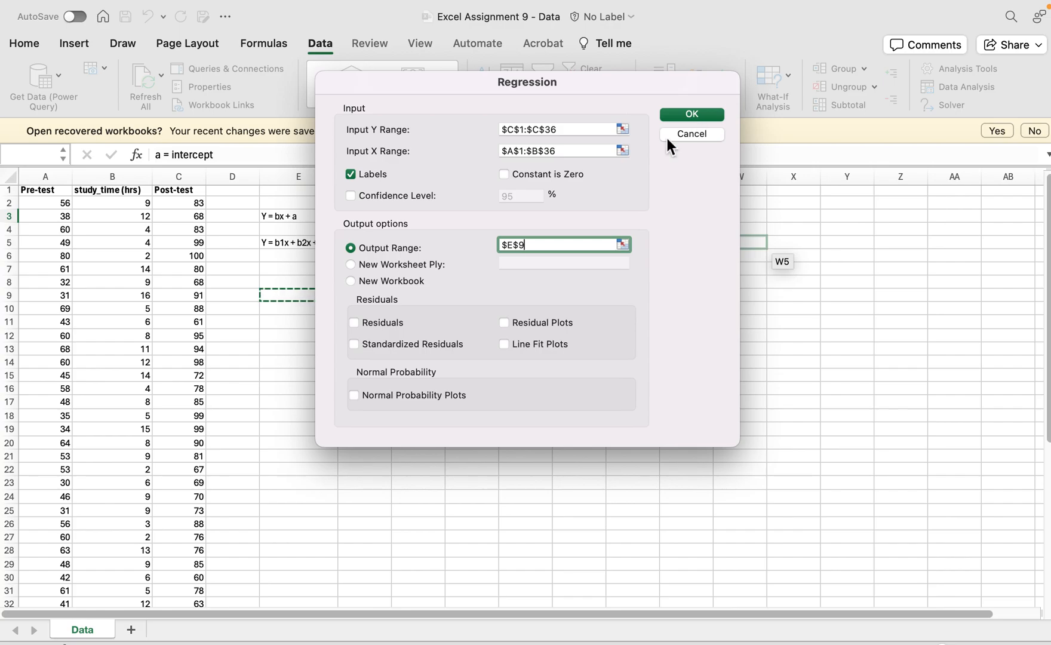
pyautogui.click(703, 116)
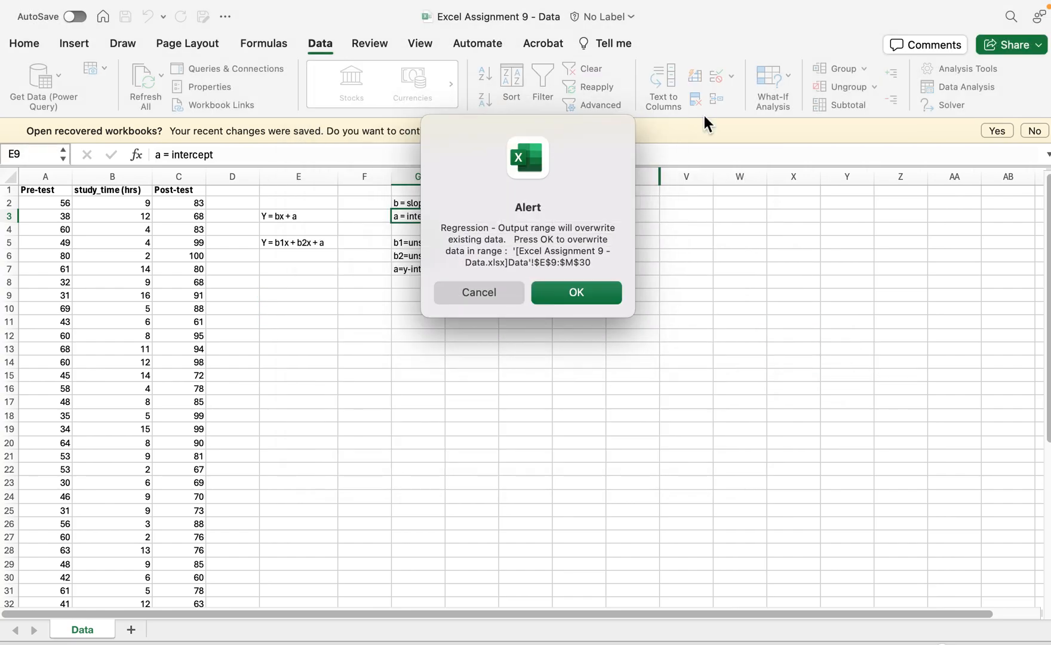
pyautogui.click(567, 294)
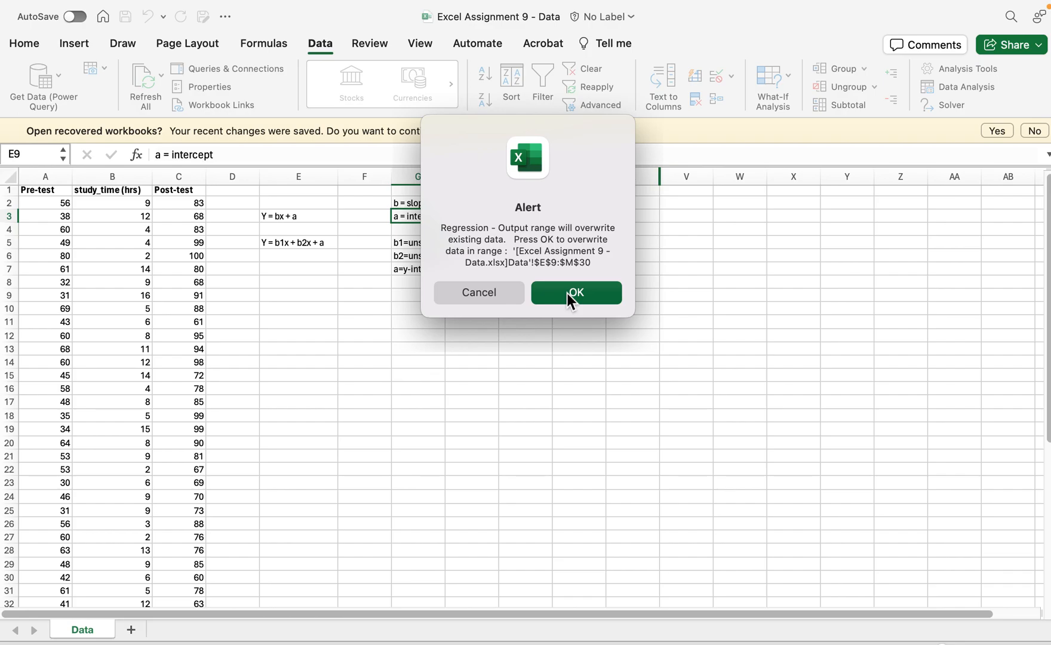
# Step: Highlight the Coefficients column of the regression output, F24:F27, in yellow
pyautogui.scroll(-4, 573, 366)
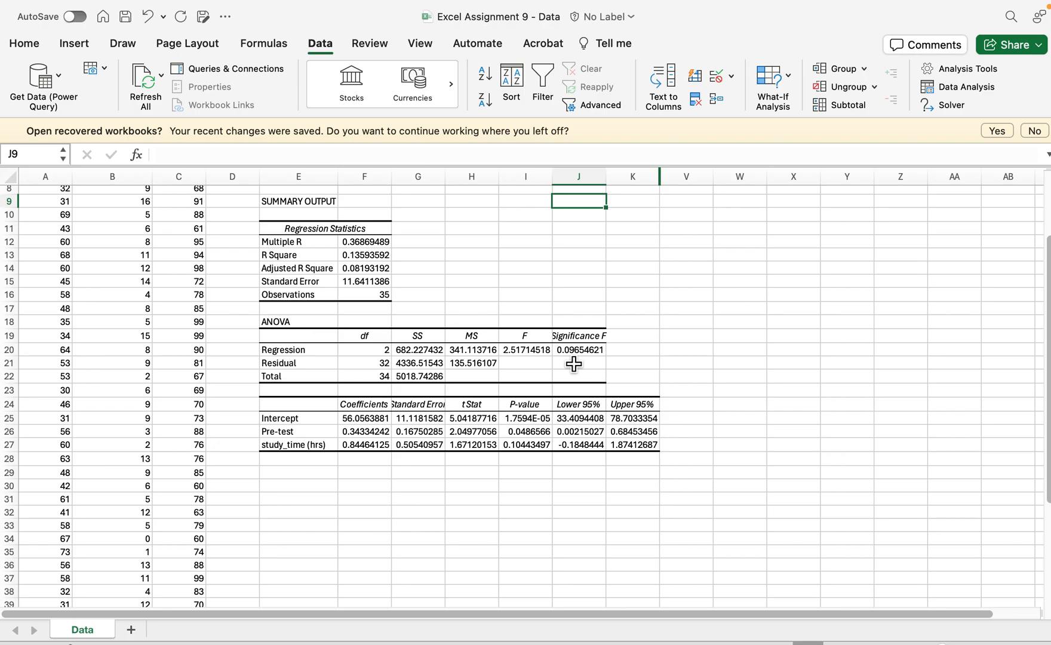
pyautogui.scroll(3, 395, 372)
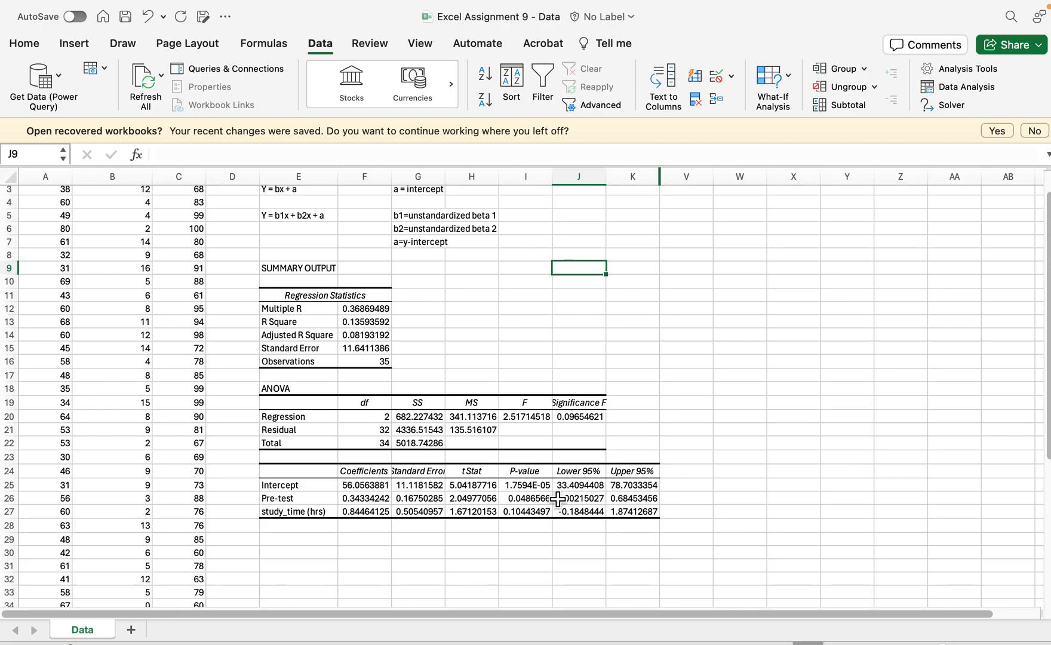
pyautogui.scroll(-1, 525, 459)
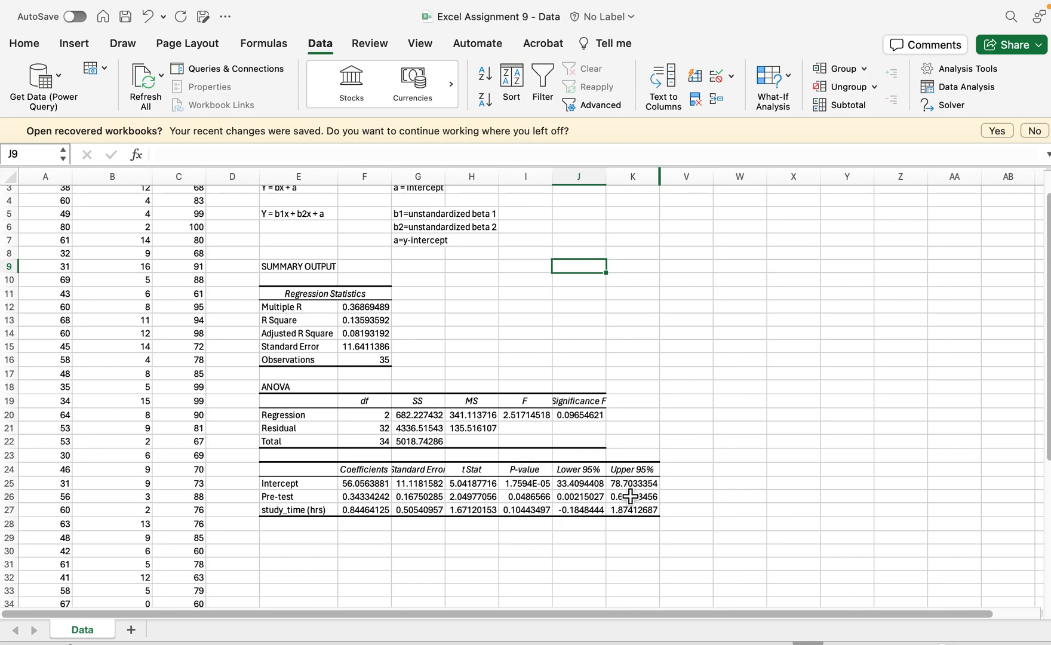
pyautogui.scroll(-5, 622, 501)
pyautogui.scroll(1, 621, 501)
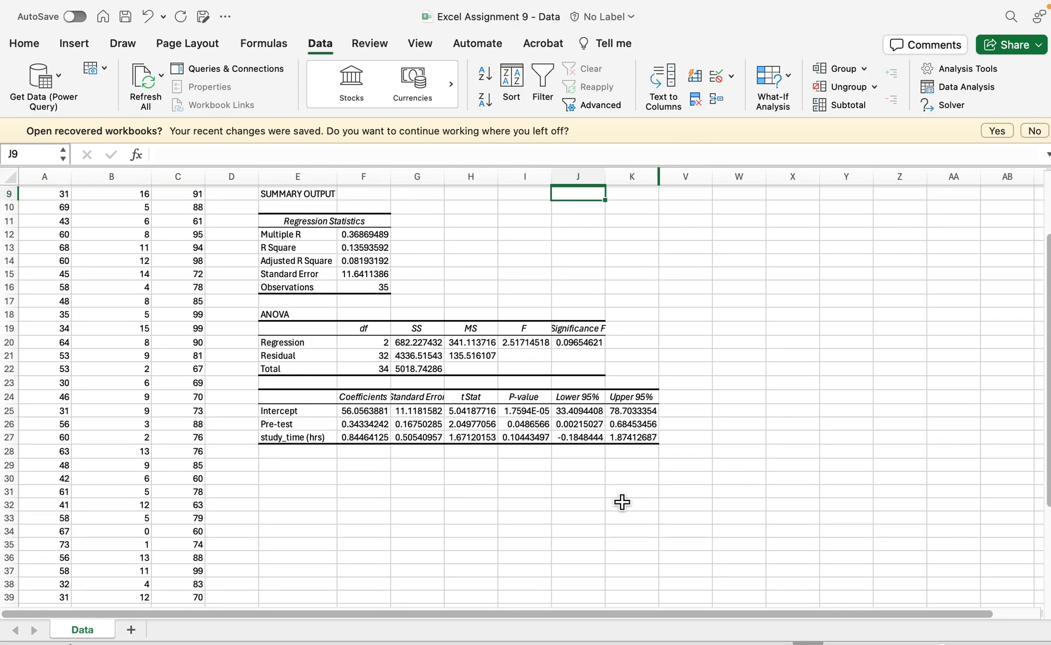
pyautogui.moveTo(363, 396); pyautogui.dragTo(364, 439)
pyautogui.click(37, 43)
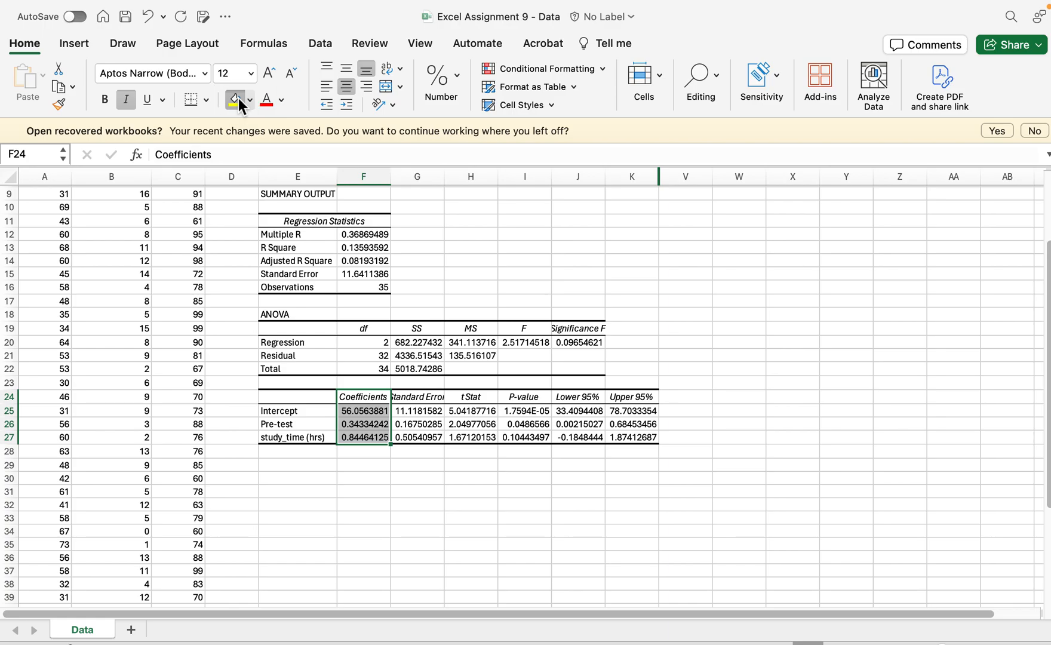
pyautogui.click(235, 100)
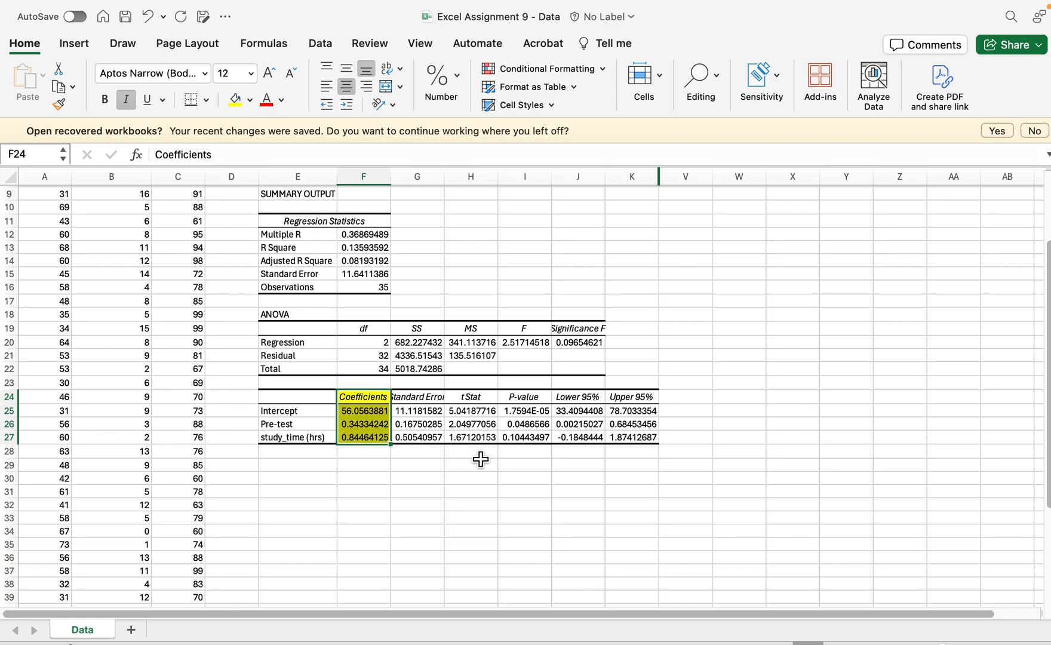
# Step: Fill the P-value column of the coefficients table, I24:I27, with yellow
pyautogui.click(521, 398)
pyautogui.moveTo(523, 418); pyautogui.dragTo(521, 438)
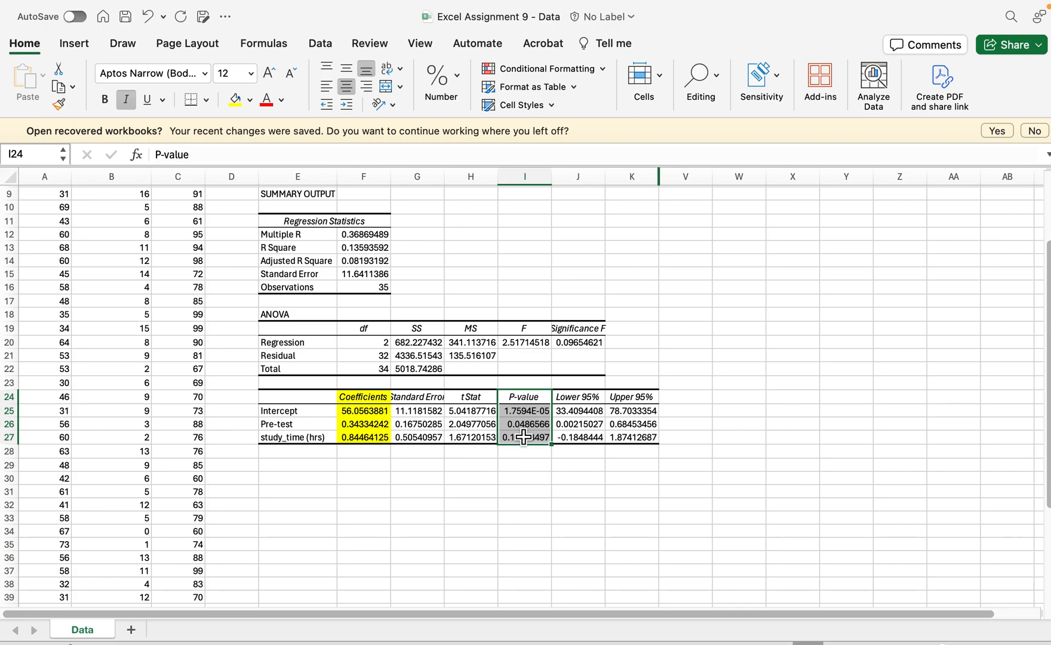
pyautogui.click(233, 100)
# Step: Enter "My model is not a good fit because this is not statistically significant." in V20, beside the ANOVA table's Regression row
pyautogui.scroll(1, 619, 530)
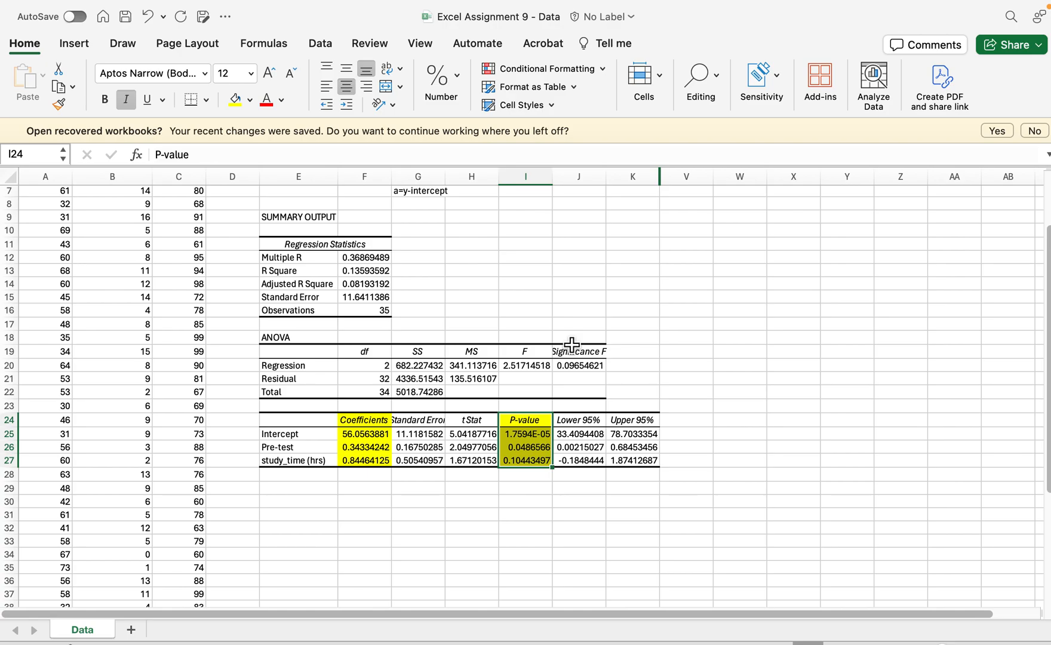
pyautogui.click(284, 341)
pyautogui.moveTo(283, 341); pyautogui.dragTo(596, 399)
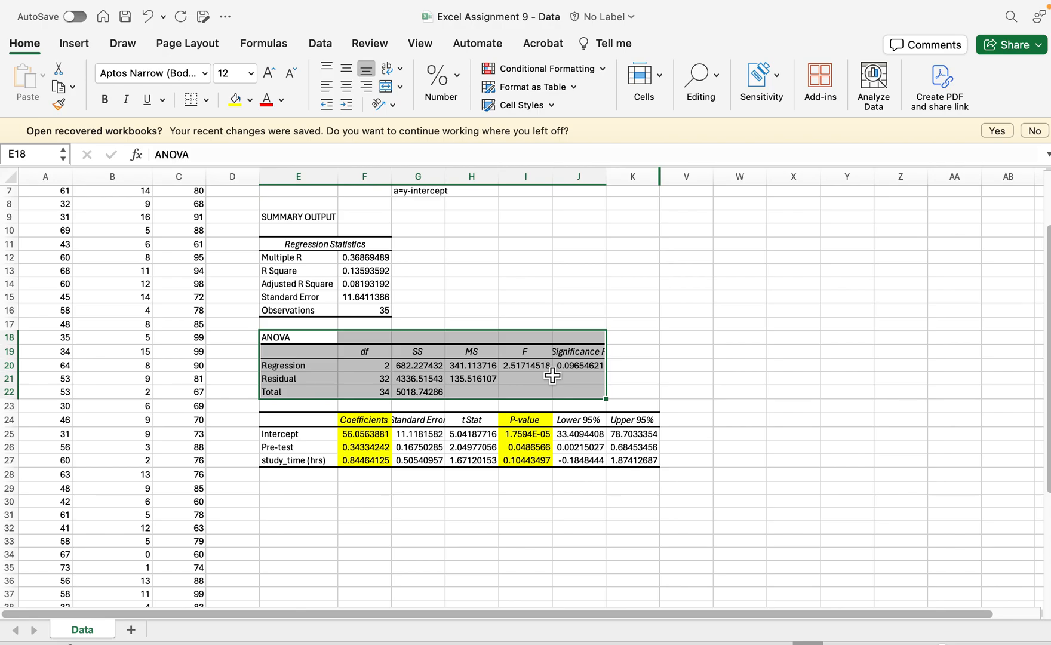
pyautogui.click(584, 366)
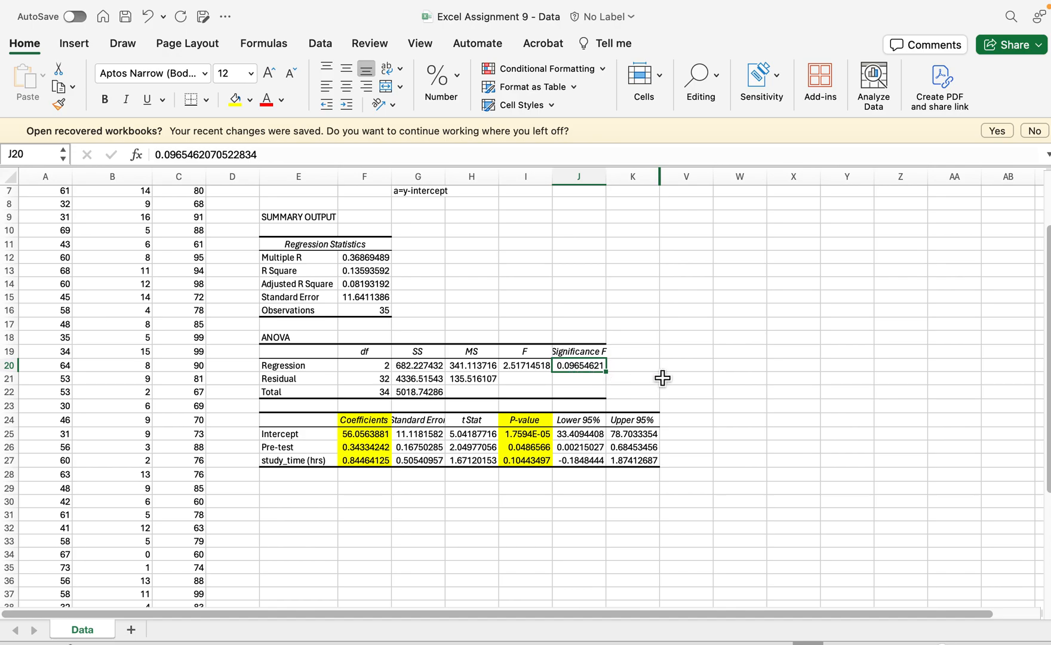
pyautogui.click(692, 370)
pyautogui.write('My model i')
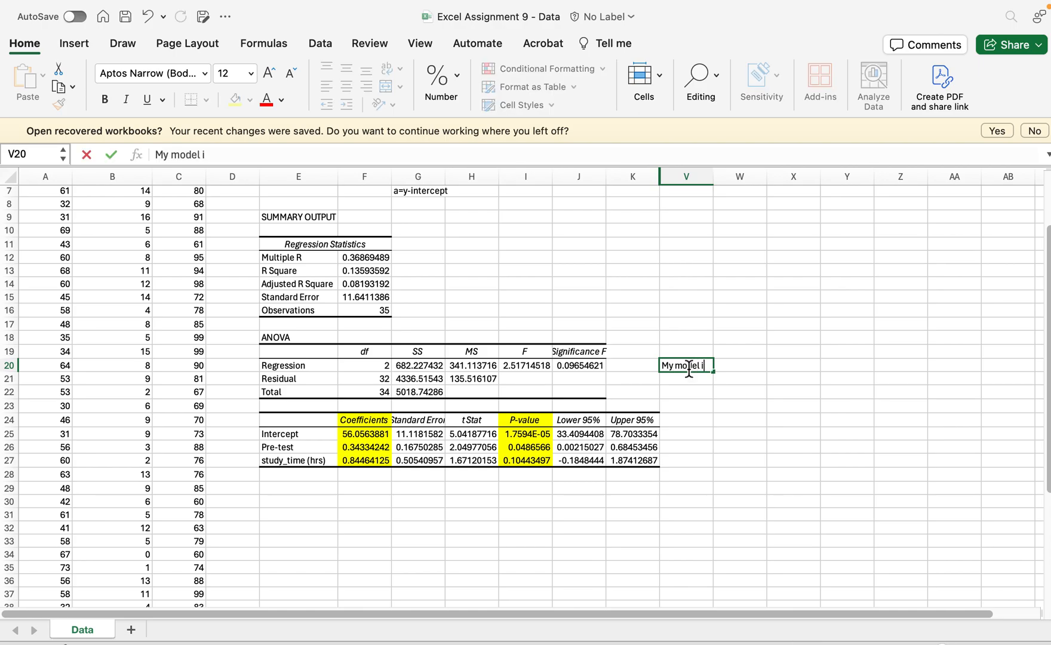
pyautogui.write('s not a good fit becaus')
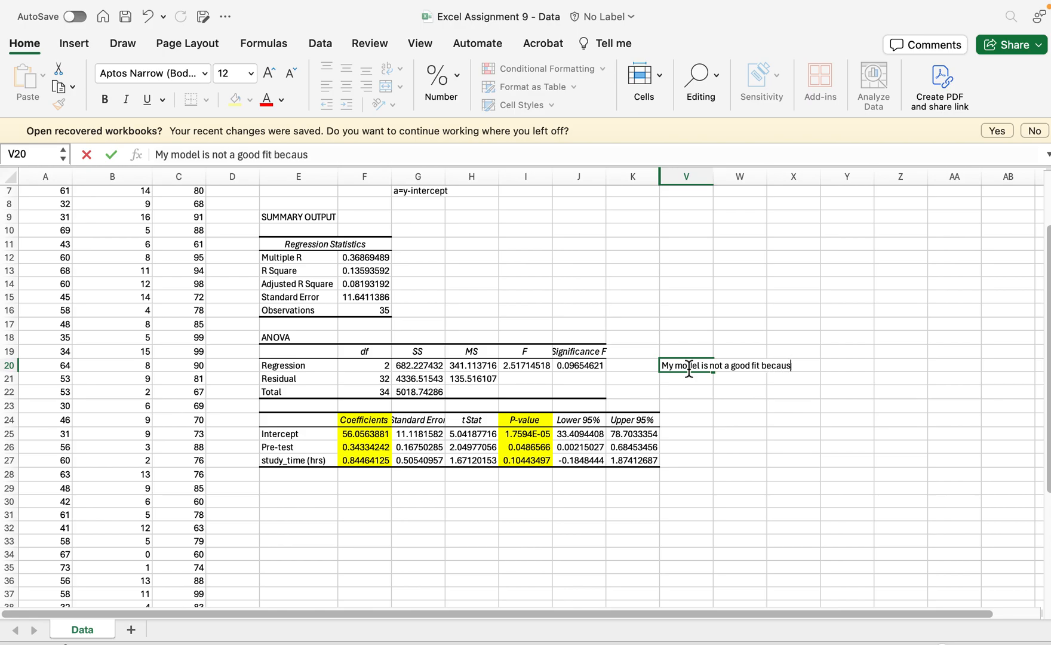
pyautogui.write('e this is not statisti')
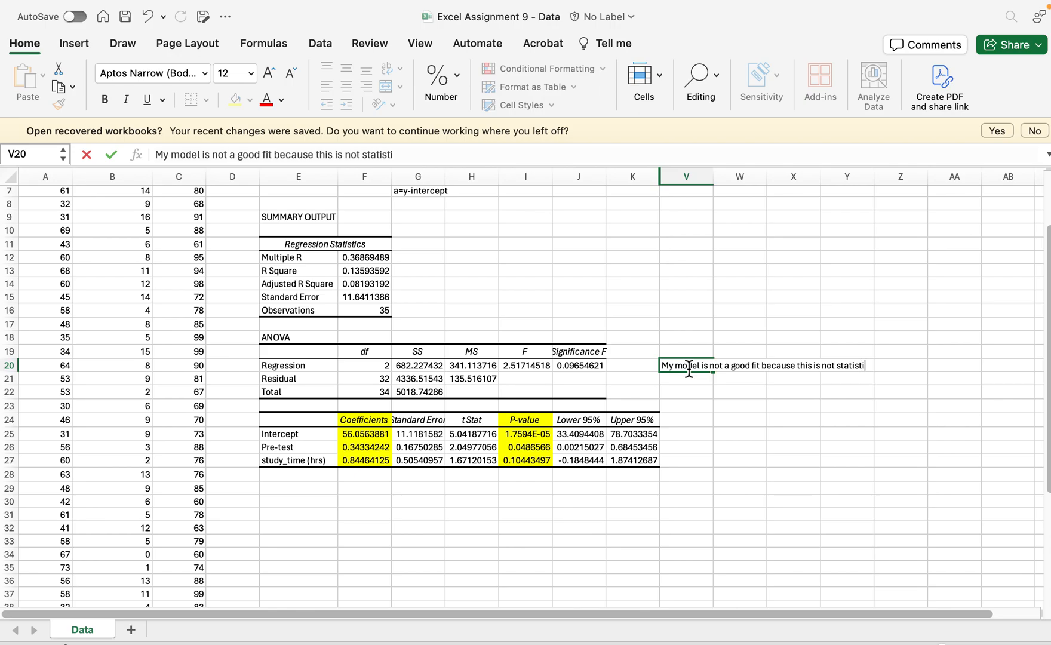
pyautogui.write('cally significant.')
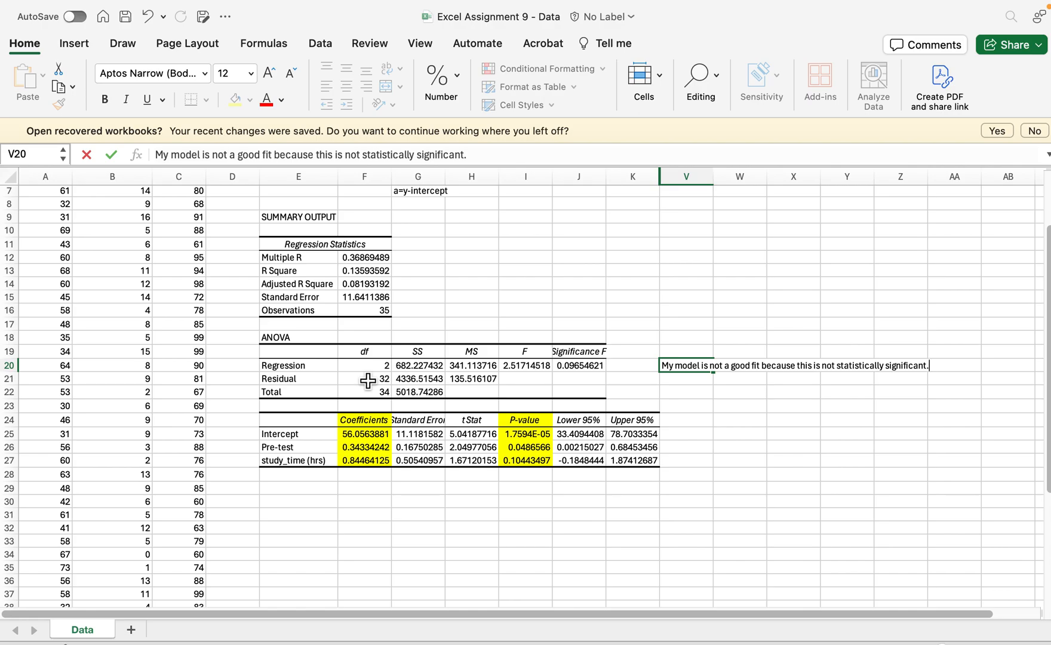
pyautogui.scroll(-1, 432, 466)
pyautogui.scroll(1, 432, 466)
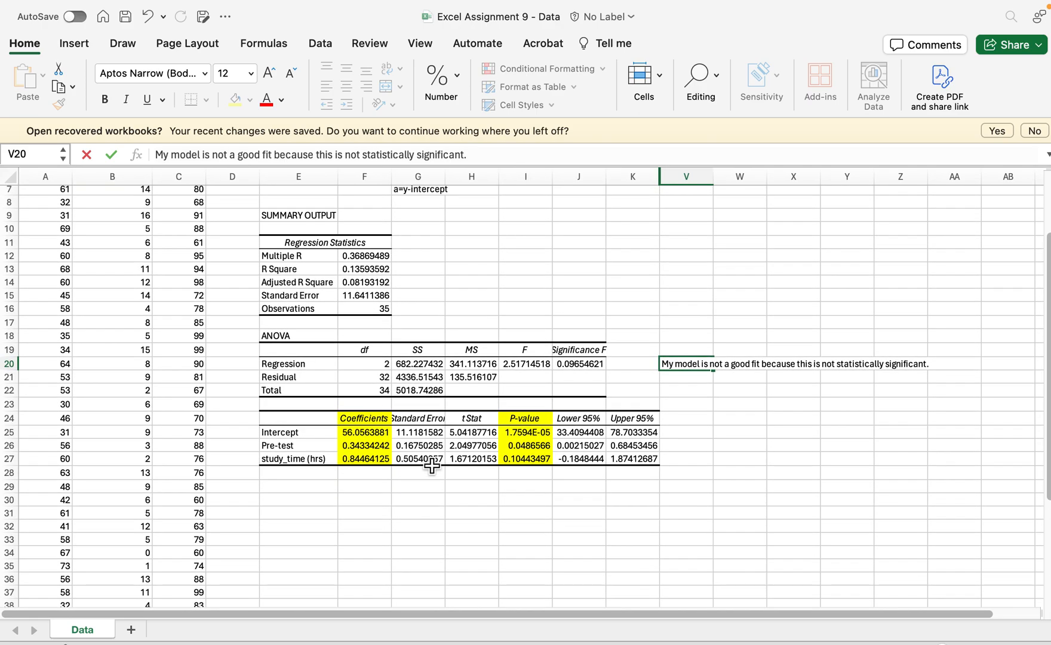
pyautogui.click(740, 394)
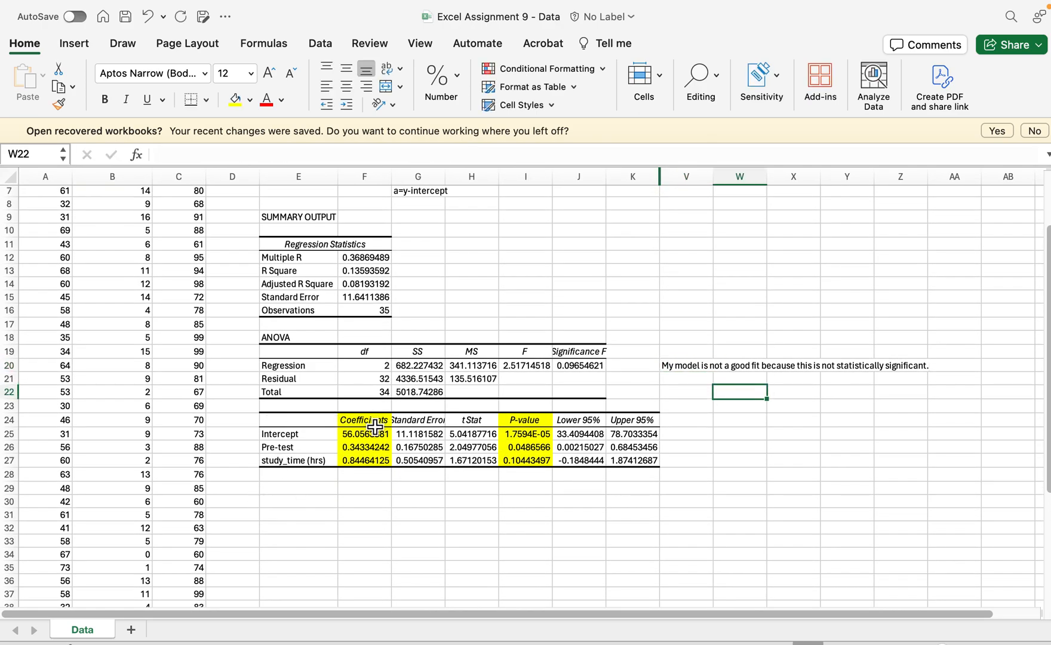
# Step: Review the Intercept, Pre-test and study_time coefficients alongside the Y = b1x + b2x + a equation notes
pyautogui.scroll(-1, 531, 499)
pyautogui.scroll(-1, 531, 499)
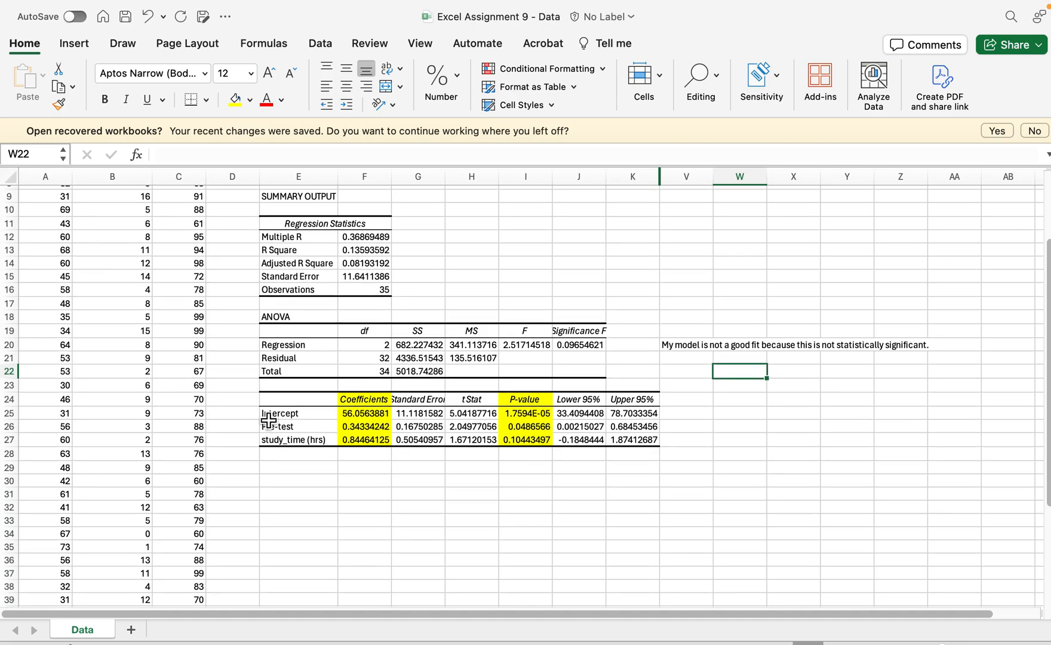
pyautogui.click(290, 418)
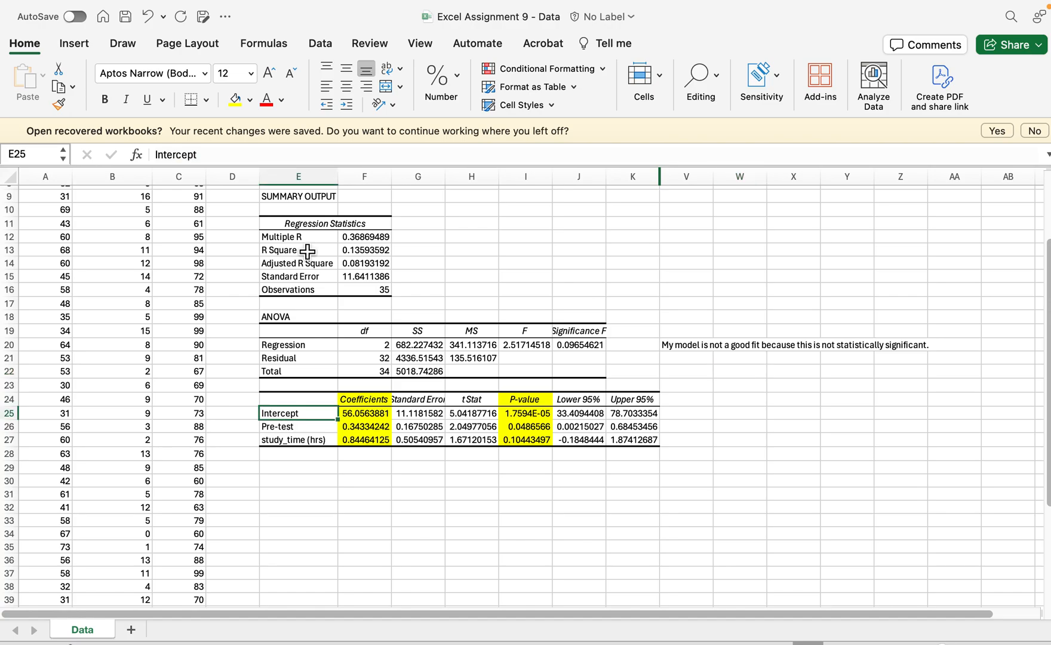
pyautogui.scroll(3, 307, 251)
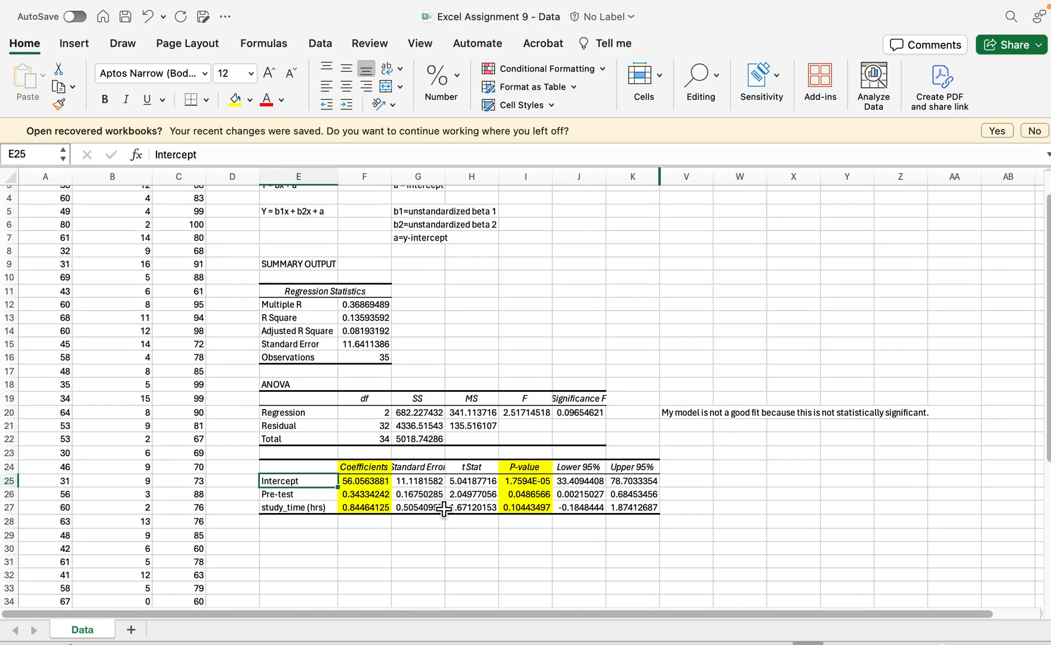
# Step: Below the coefficients table, enter the equation labels Y in E31 and b1x in F31
pyautogui.scroll(-4, 329, 487)
pyautogui.scroll(-1, 331, 488)
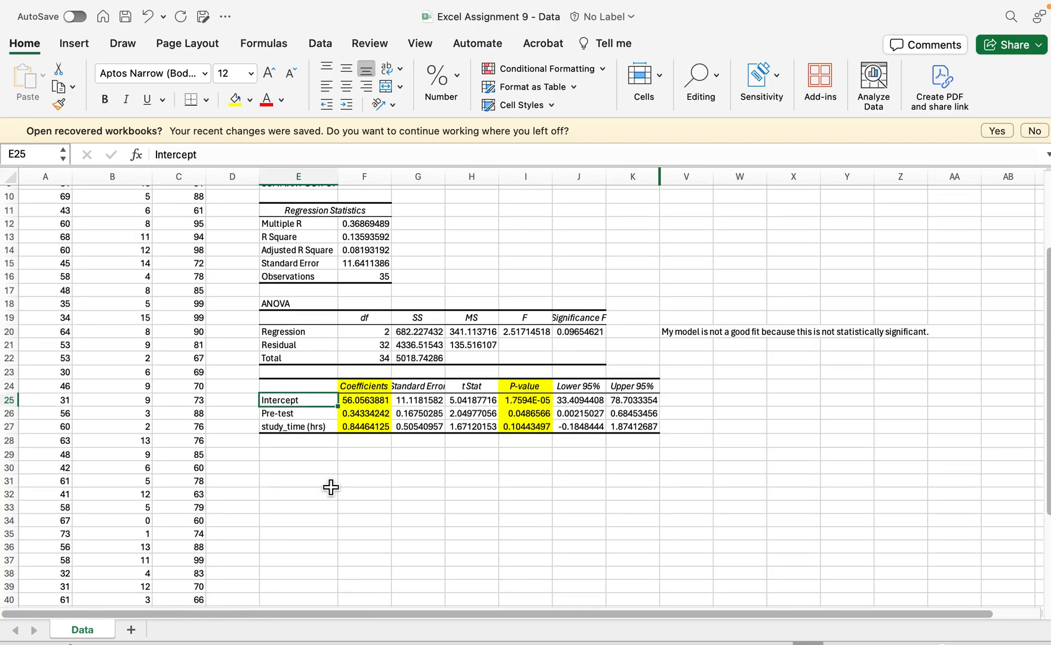
pyautogui.click(331, 487)
pyautogui.write('Y')
pyautogui.click(385, 508)
pyautogui.click(371, 485)
pyautogui.write('bx1')
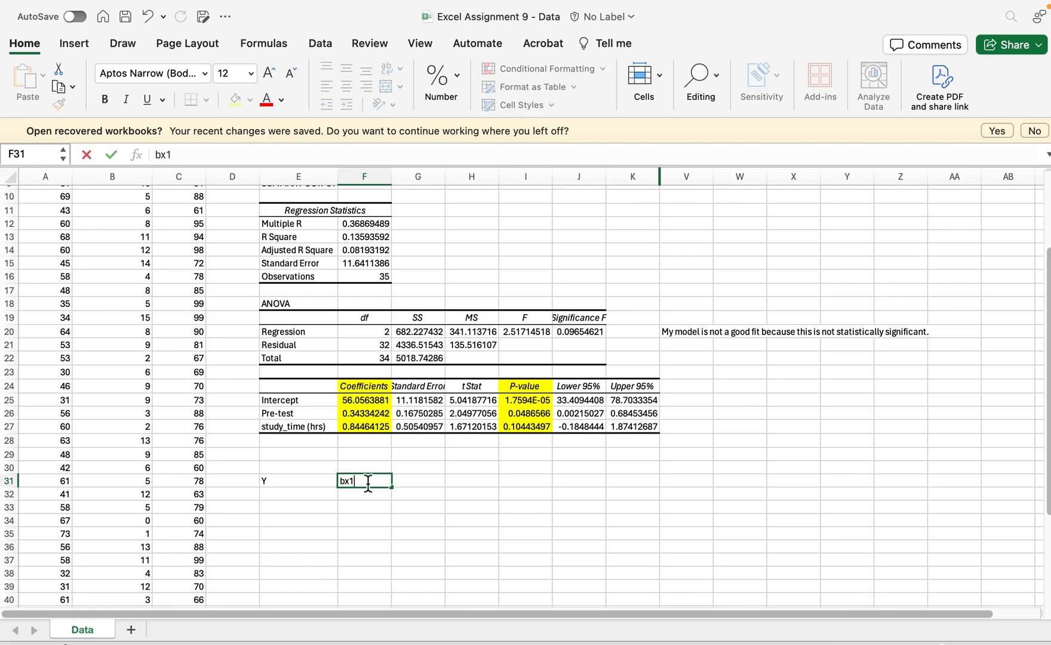
pyautogui.click(432, 484)
pyautogui.press('super+z')
# Step: Continue the equation labels in row 31 with b2x in G31 and a in H31
pyautogui.click(425, 485)
pyautogui.write('b2')
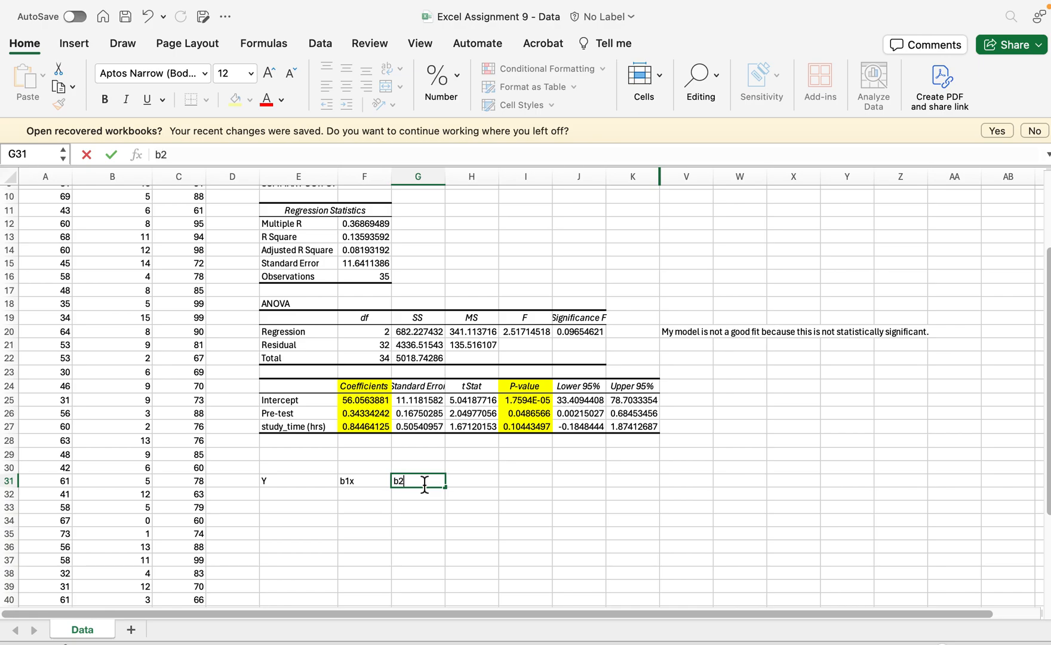
pyautogui.write('x')
pyautogui.click(496, 483)
pyautogui.write('a')
pyautogui.click(456, 502)
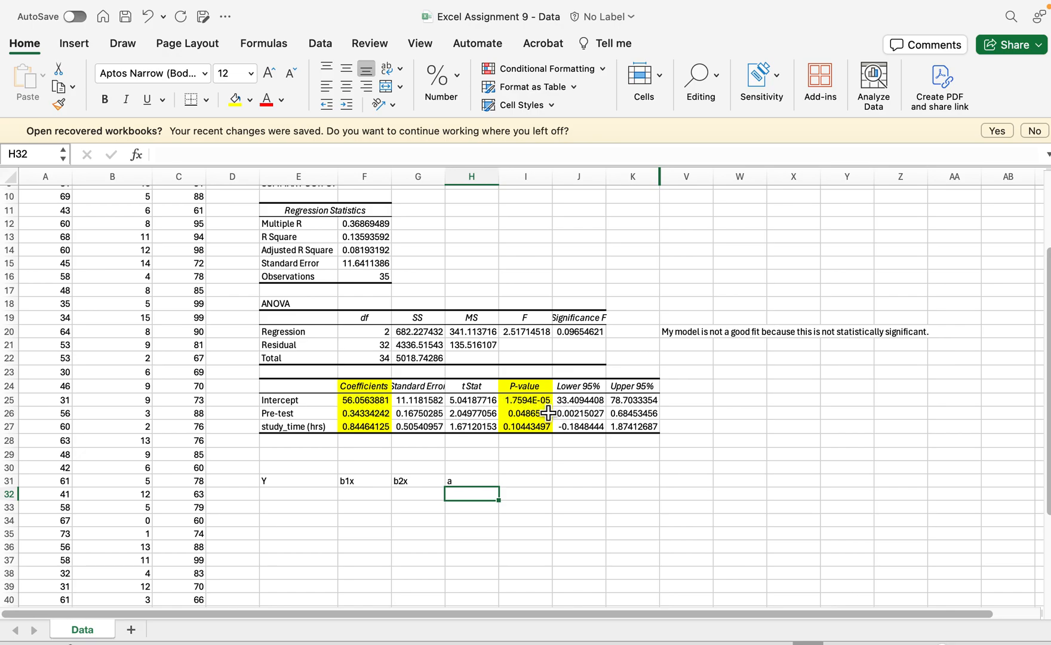
# Step: Enter .001 in I32 as a reference p-value for the Intercept
pyautogui.click(546, 499)
pyautogui.write('00')
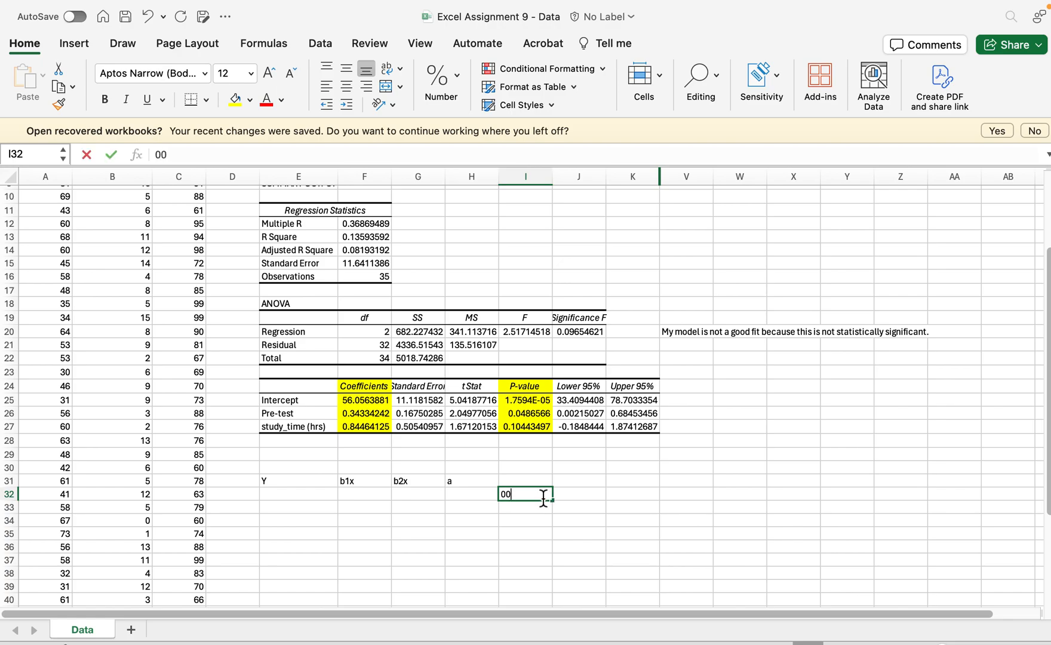
pyautogui.press('BackSpace')
pyautogui.press('BackSpace')
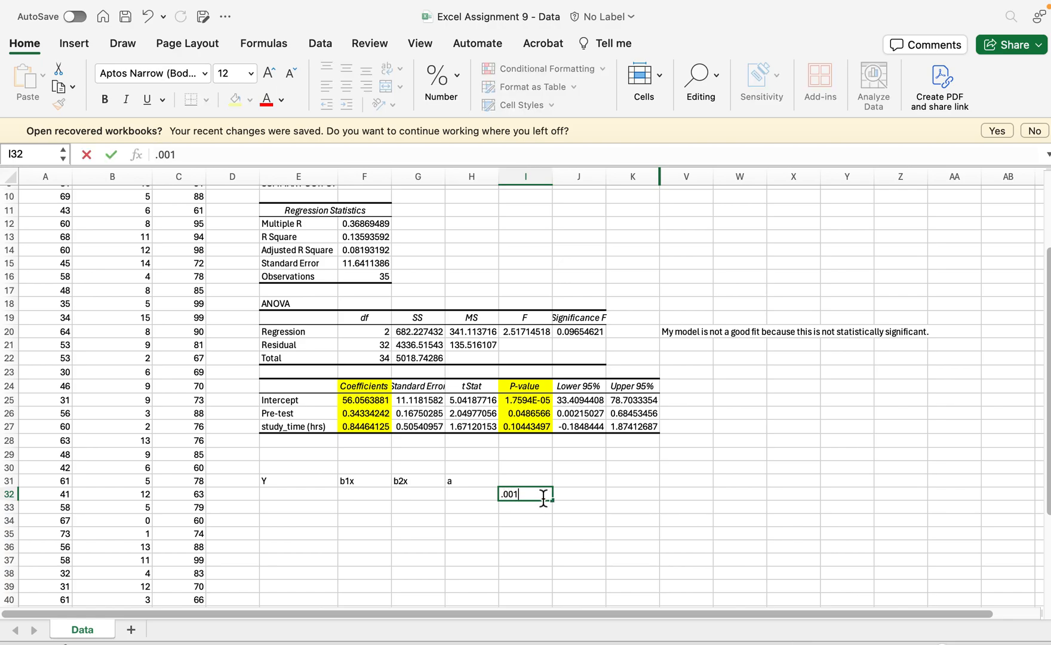
pyautogui.click(614, 542)
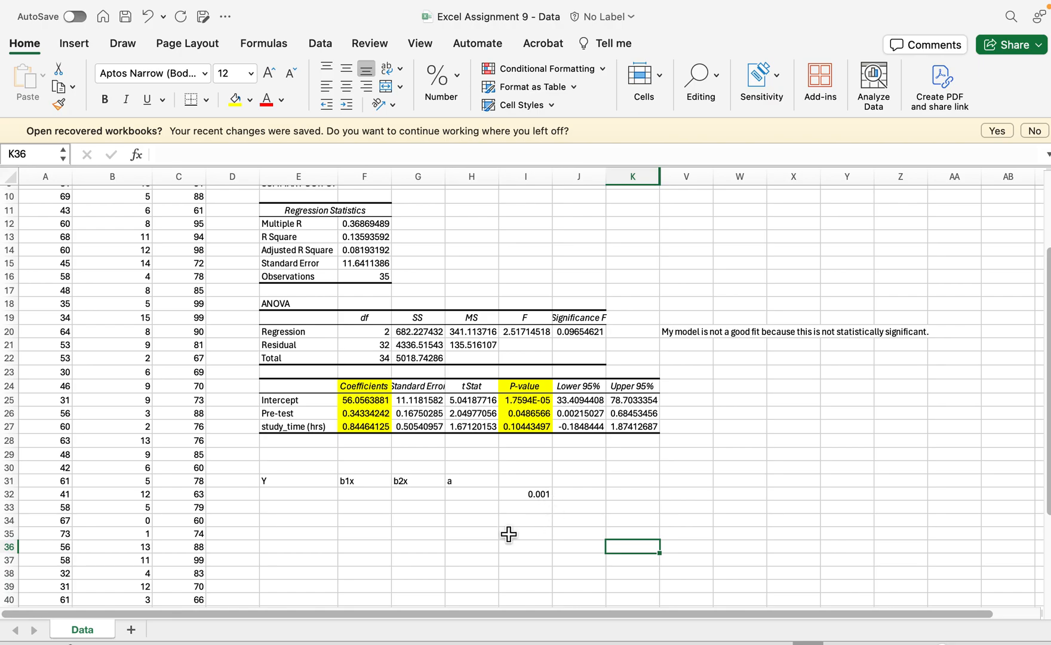
# Step: Enter the Intercept coefficient rounded to two decimals, 56.06, in H32 under the a label
pyautogui.click(470, 499)
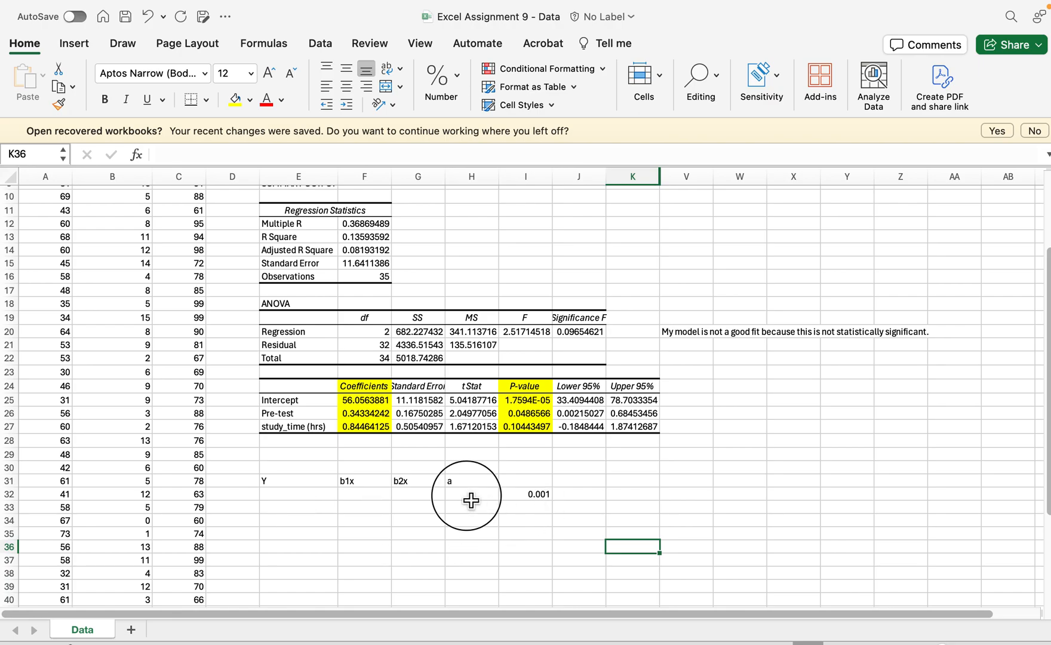
pyautogui.click(365, 400)
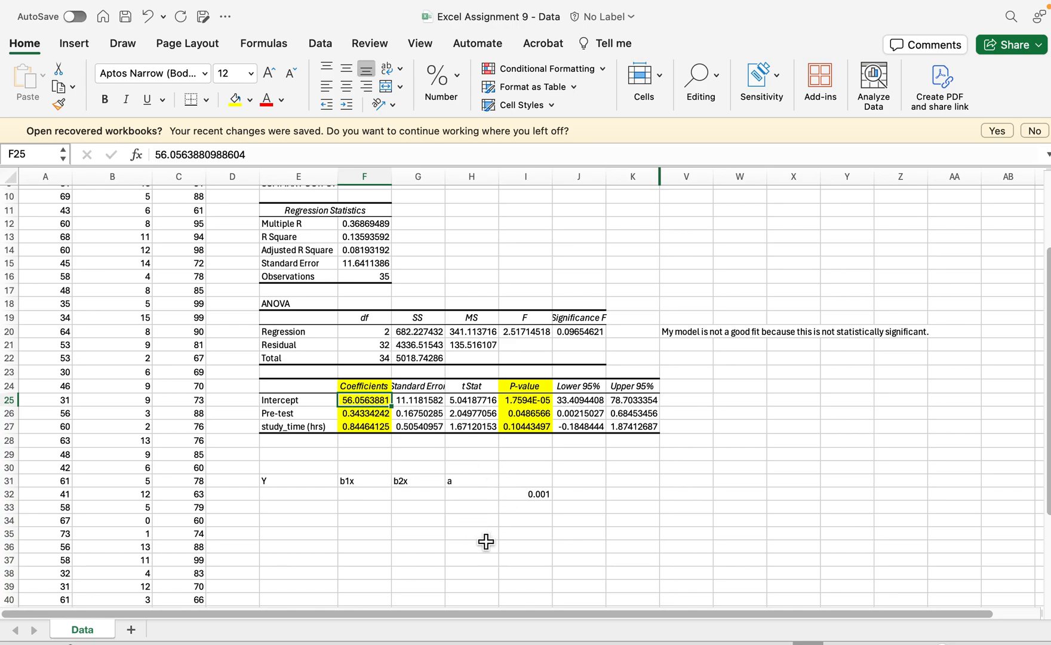
pyautogui.click(468, 499)
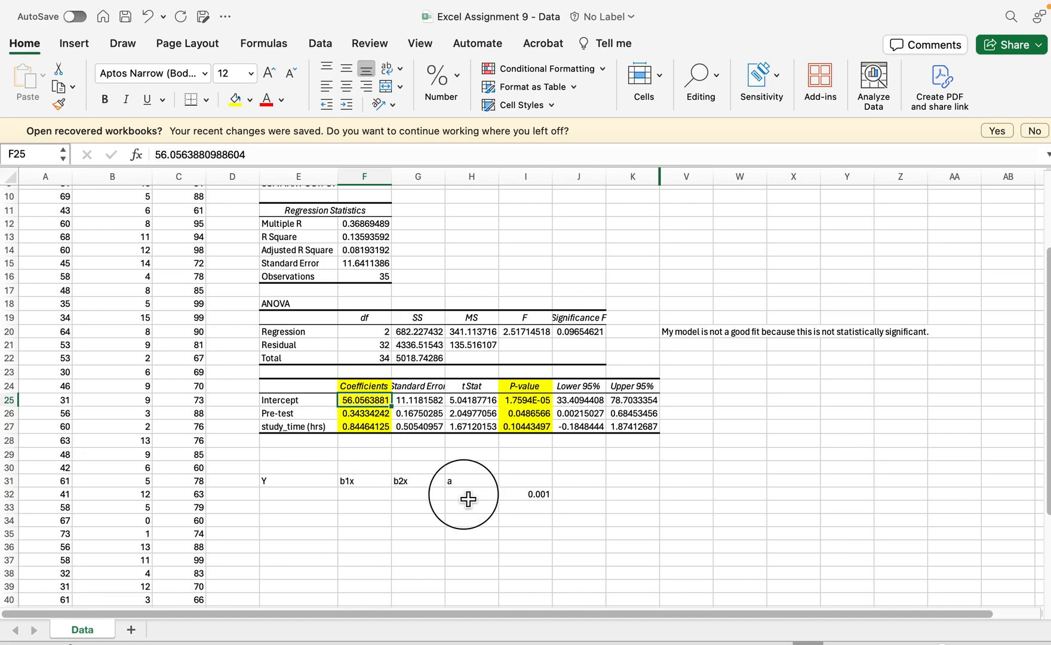
pyautogui.write('56.06')
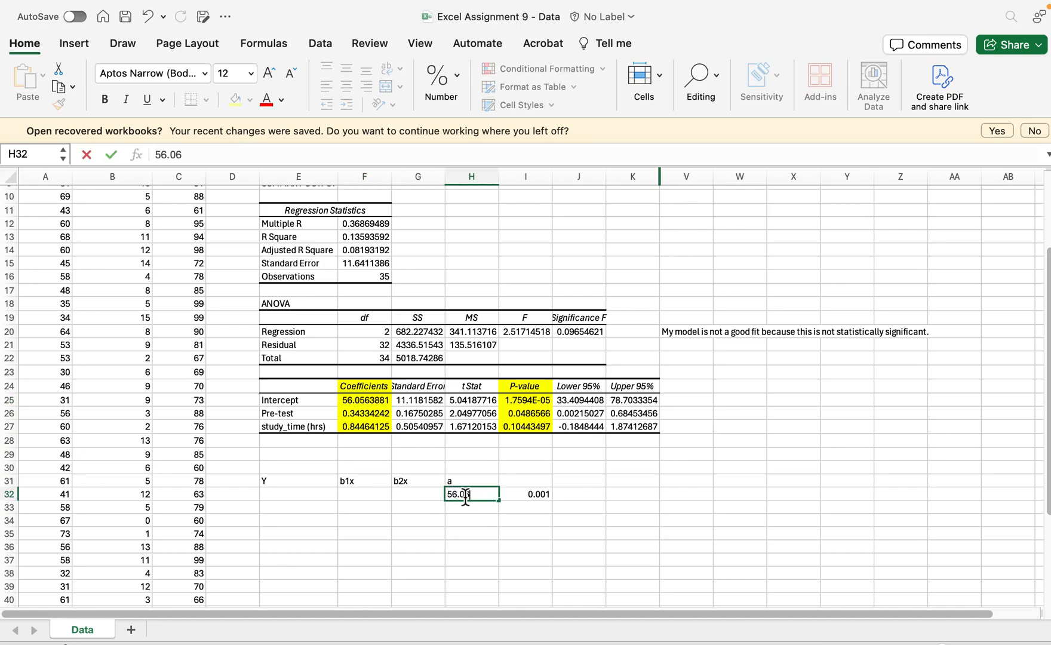
pyautogui.click(511, 540)
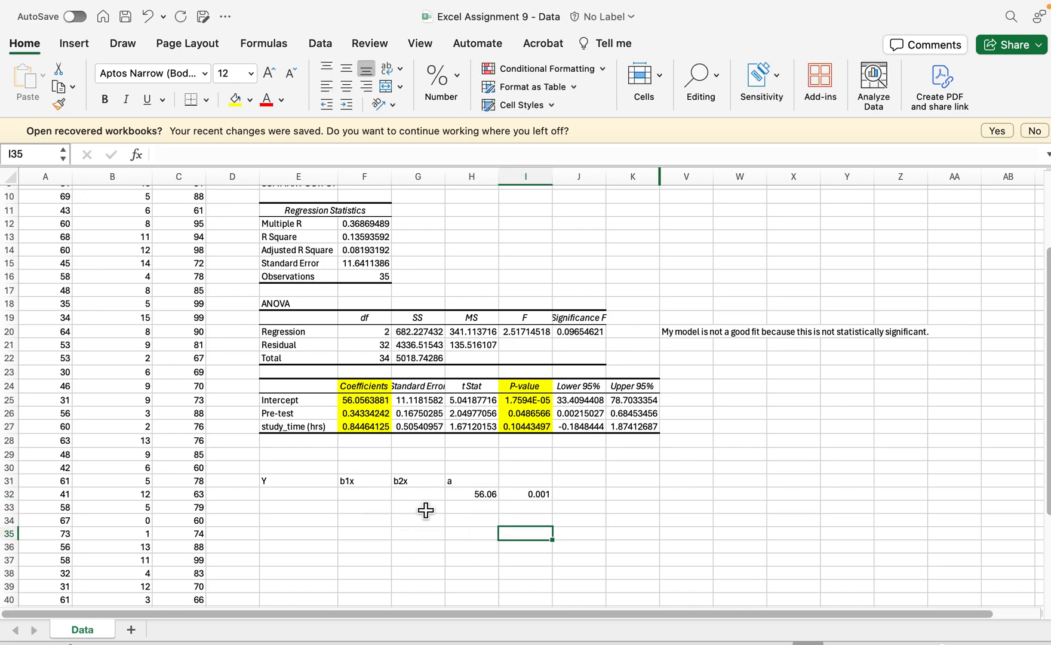
# Step: Shorten the slope labels to b2 in G31 and b1 in F31
pyautogui.click(420, 483)
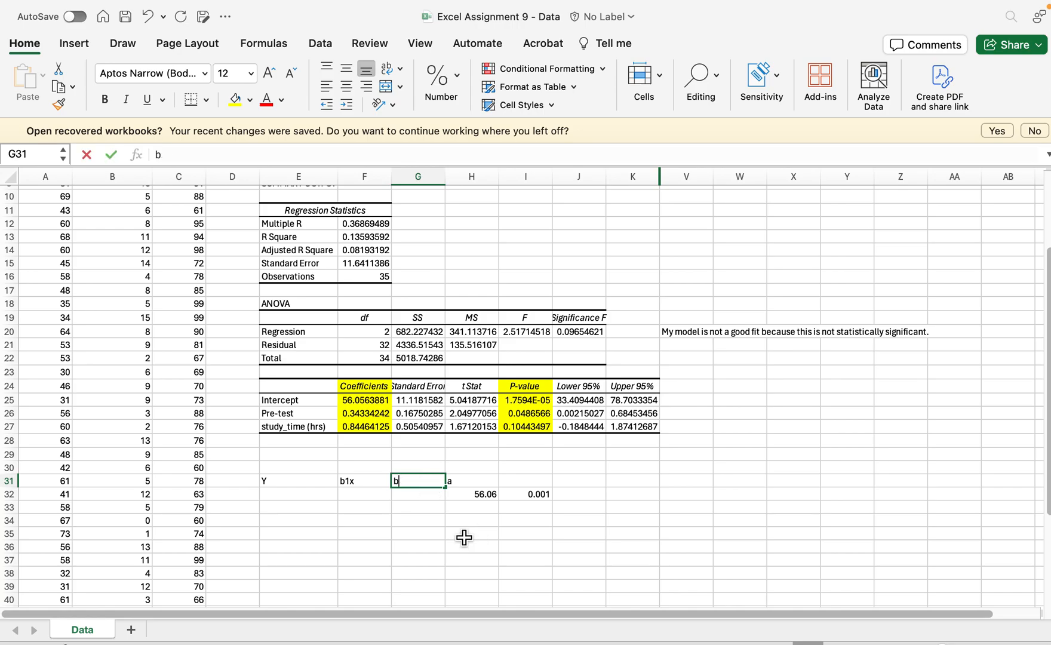
pyautogui.press('F2')
pyautogui.press('BackSpace')
pyautogui.click(364, 484)
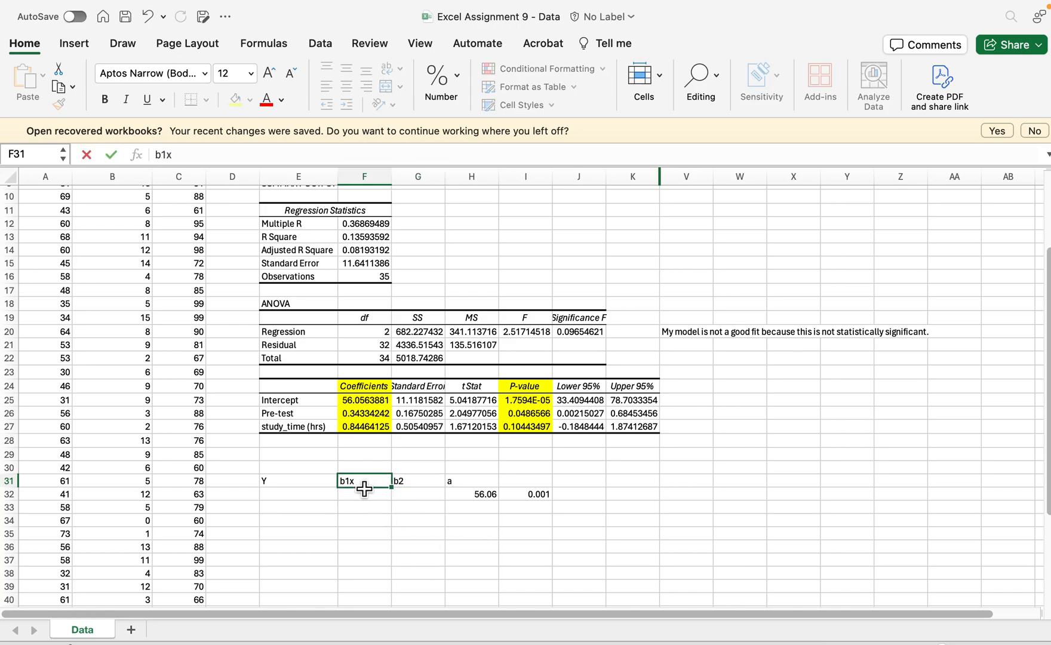
pyautogui.write('b1')
pyautogui.click(366, 499)
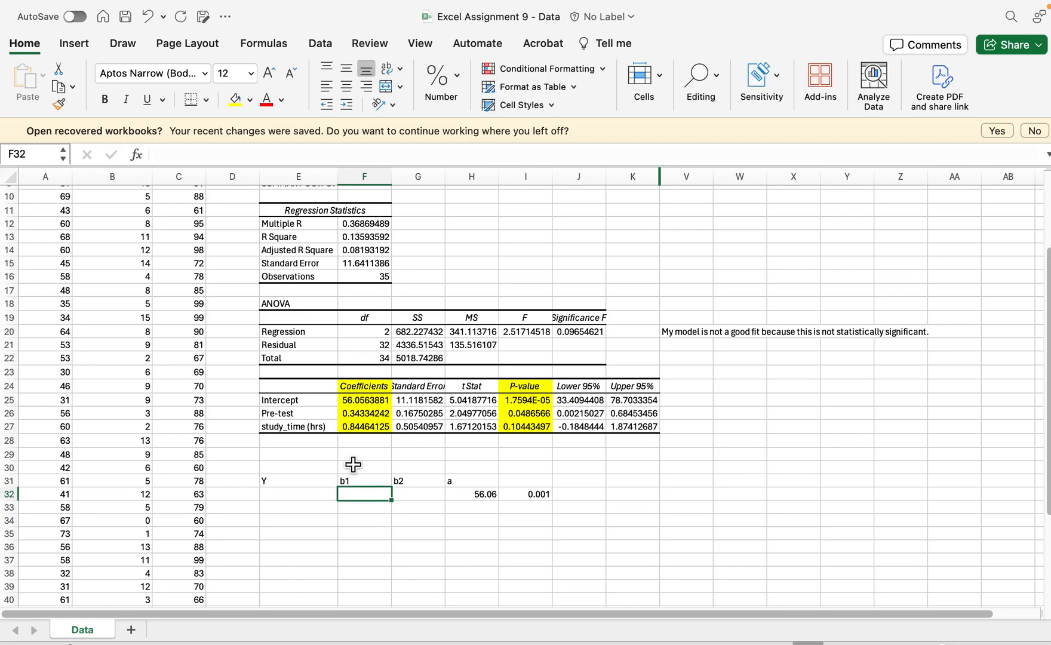
# Step: Add the predictor names above the slope labels: pre-test in F30 and study time in G30
pyautogui.scroll(1, 349, 263)
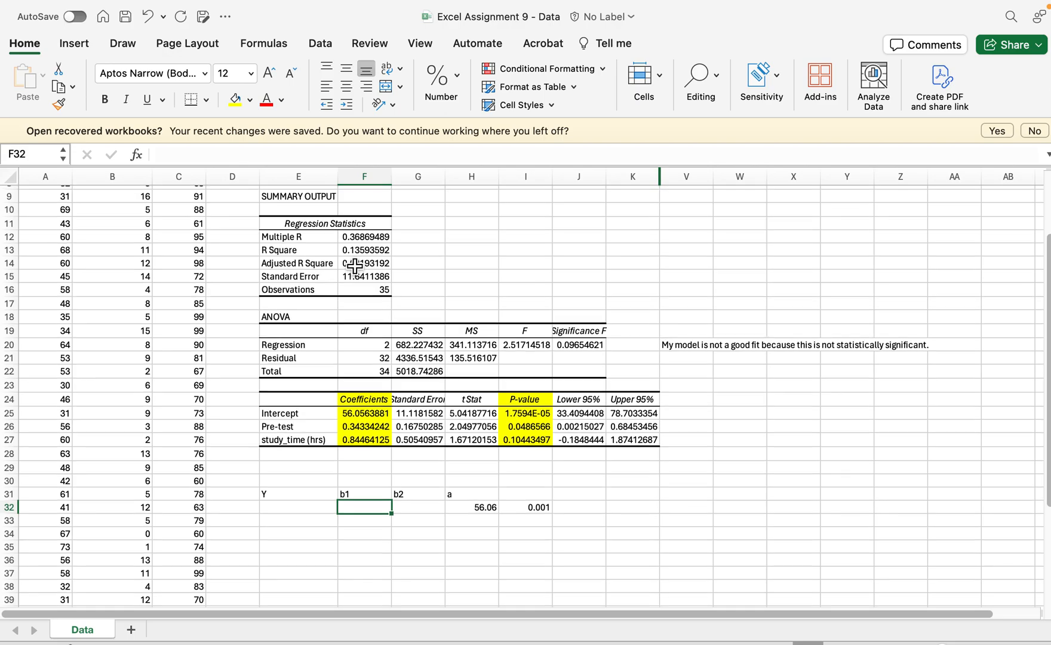
pyautogui.scroll(-2, 356, 266)
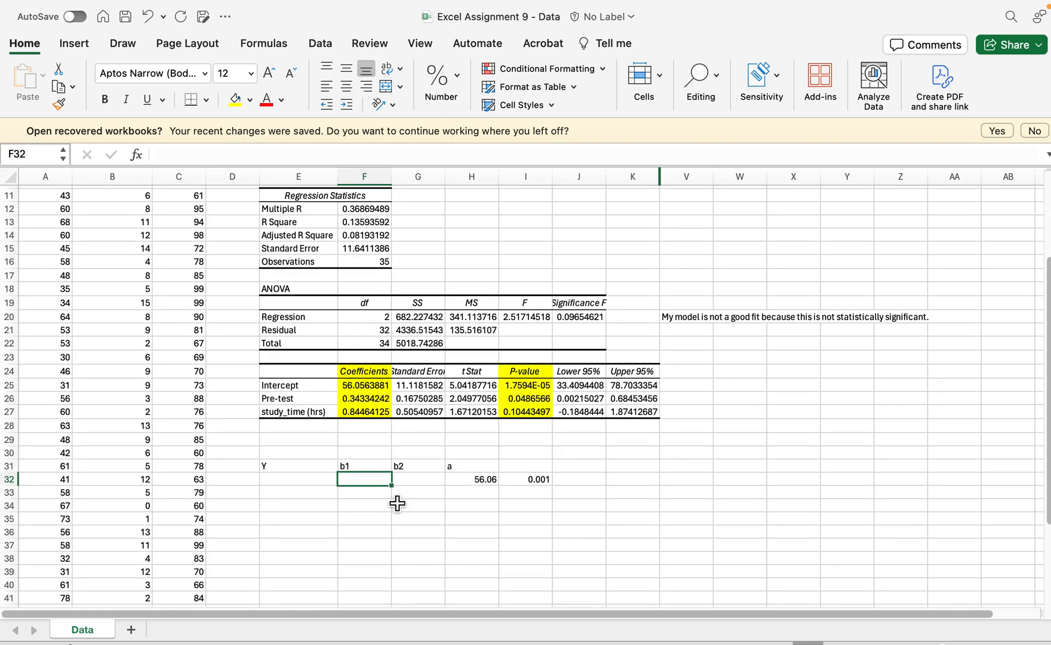
pyautogui.click(365, 453)
pyautogui.write('pre')
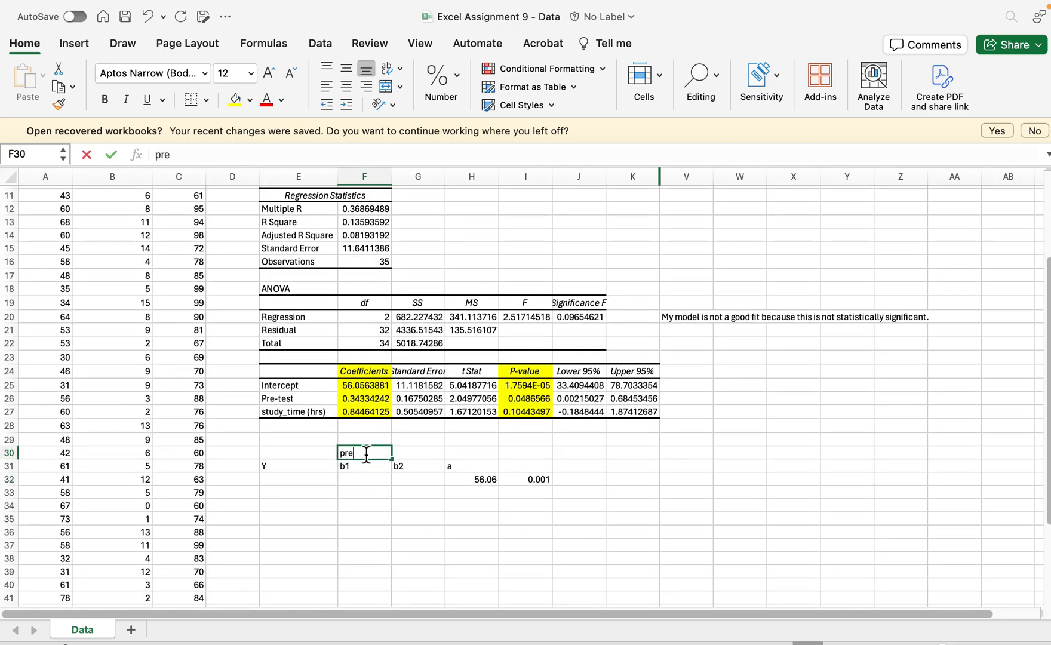
pyautogui.write('-test')
pyautogui.click(431, 460)
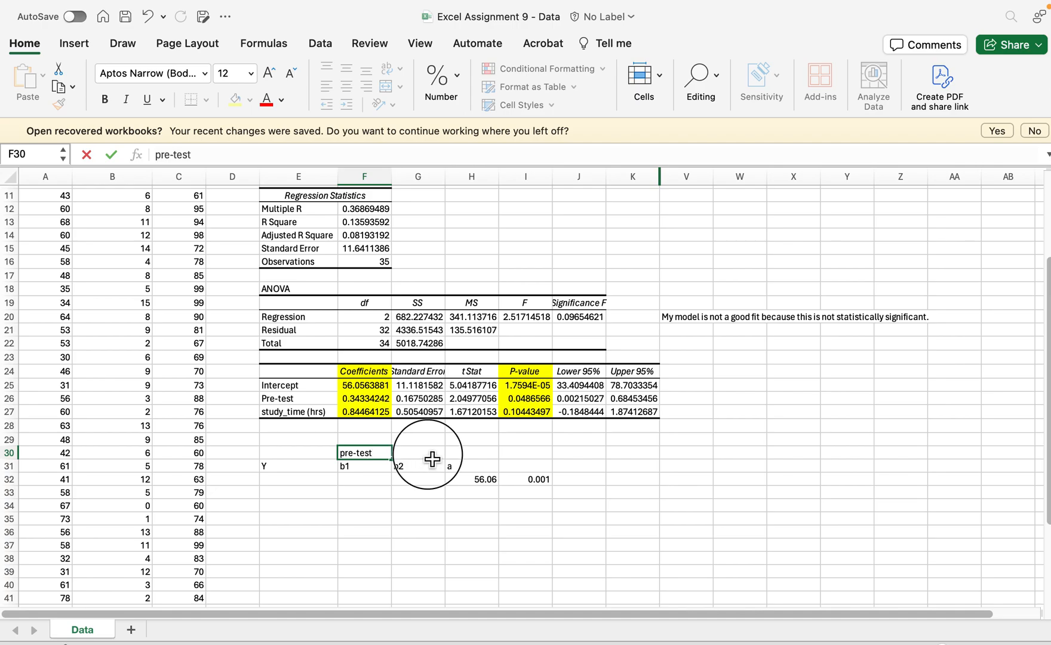
pyautogui.write('stud')
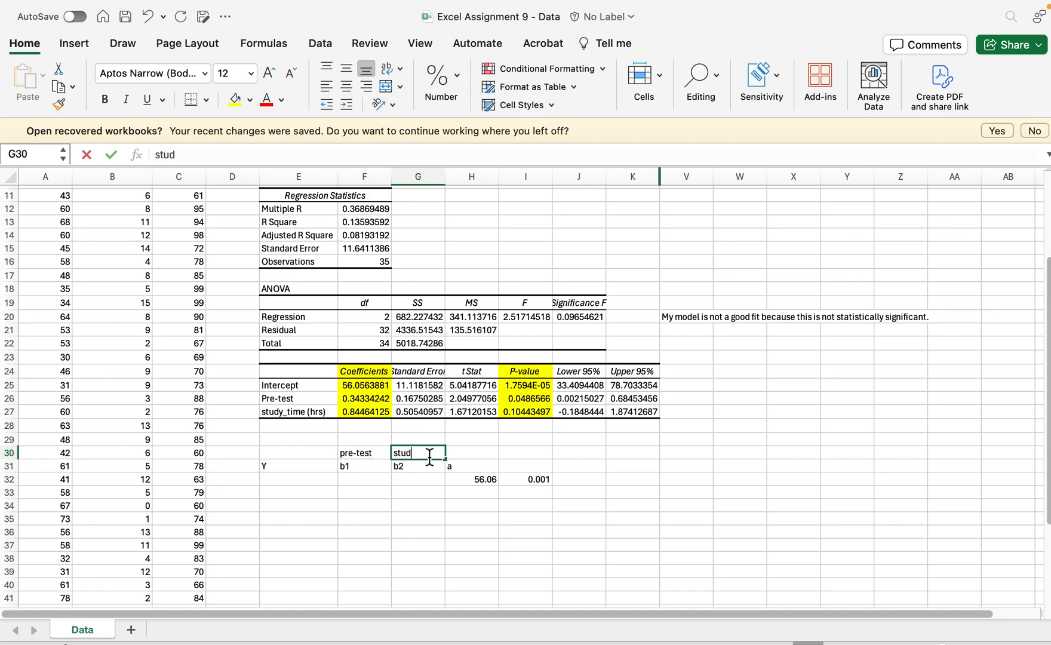
pyautogui.write('y time')
pyautogui.click(627, 469)
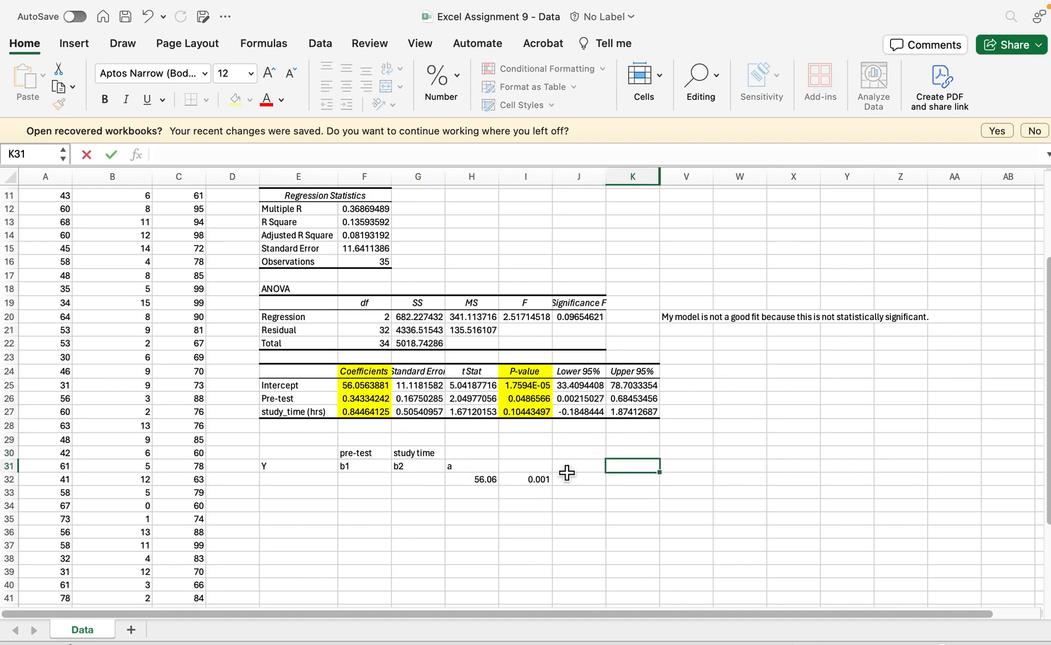
# Step: Enter "predict post-test" in E30 above the Y label
pyautogui.click(293, 456)
pyautogui.write('predict post-test')
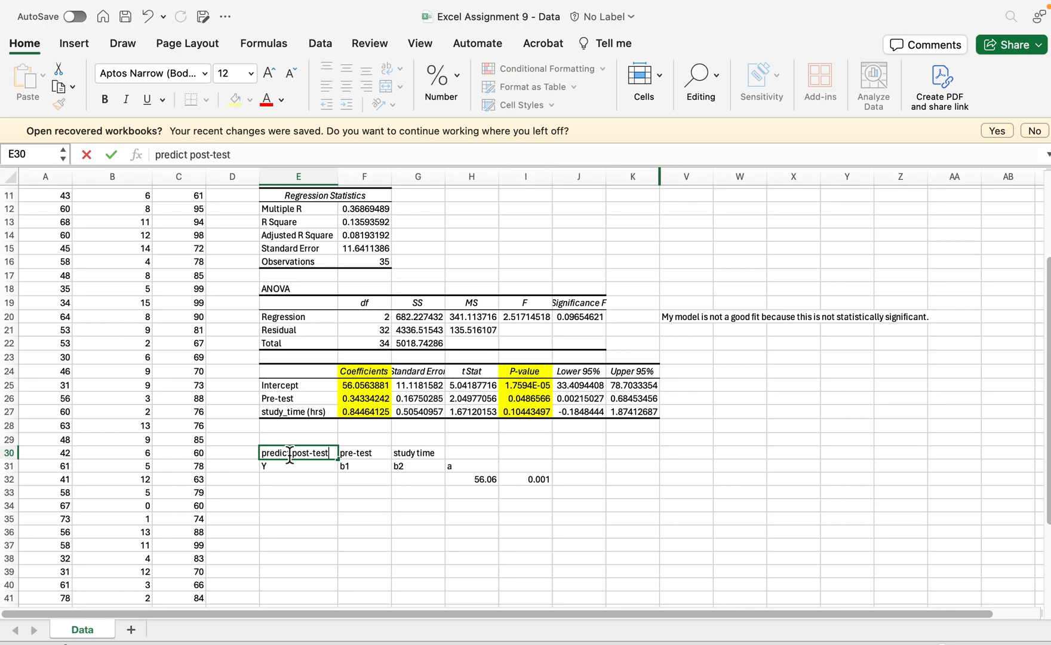
pyautogui.click(548, 545)
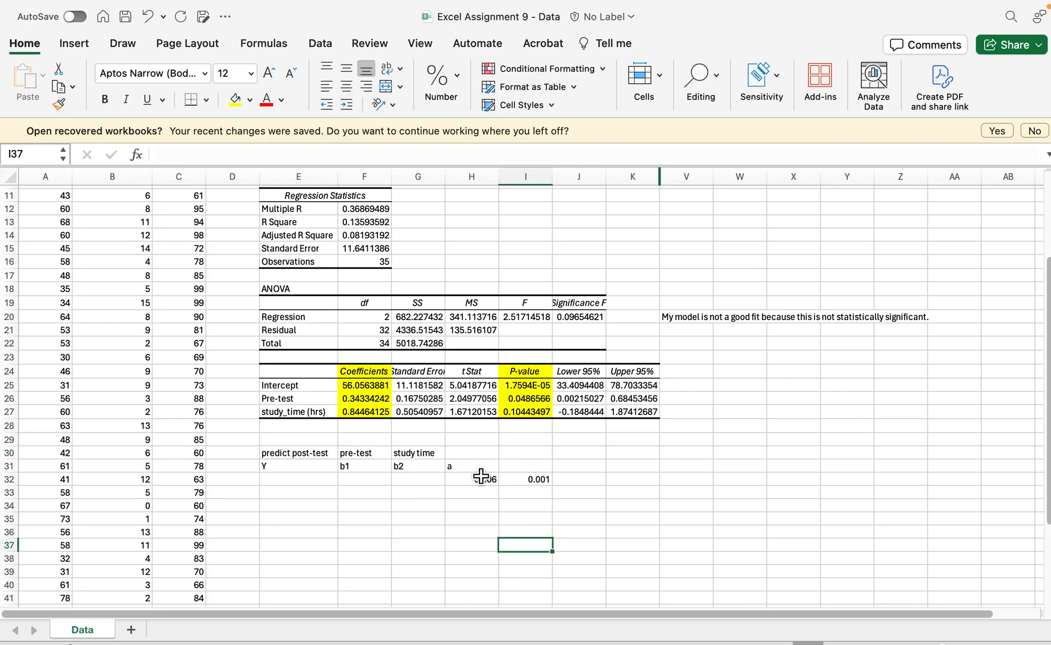
# Step: Enter the headings constant in H30 and p-value in I30
pyautogui.click(481, 452)
pyautogui.write('constant')
pyautogui.click(537, 531)
pyautogui.click(533, 453)
pyautogui.write('p-value')
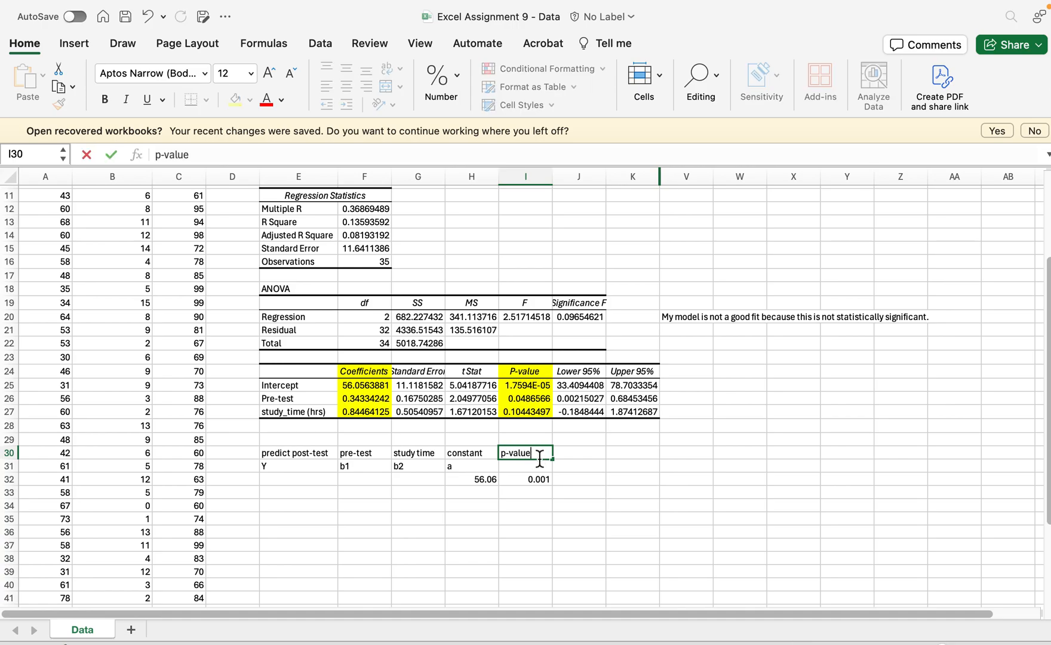
pyautogui.click(597, 507)
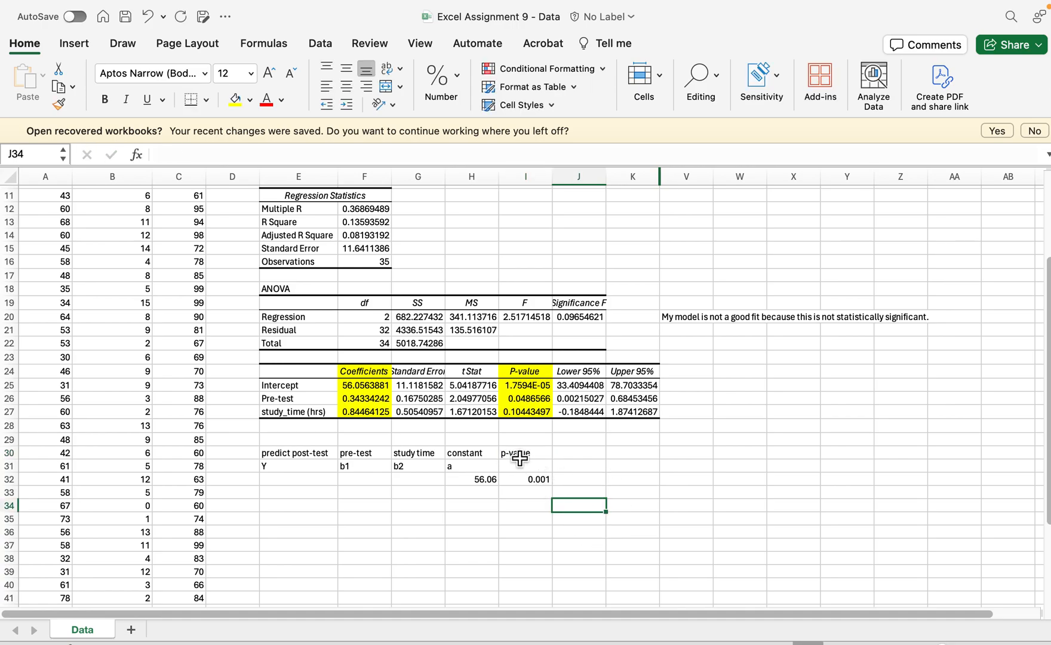
# Step: Move the p-value heading and its value from I30:I32 to W24:W26, beside the coefficients table
pyautogui.moveTo(519, 455); pyautogui.dragTo(525, 480)
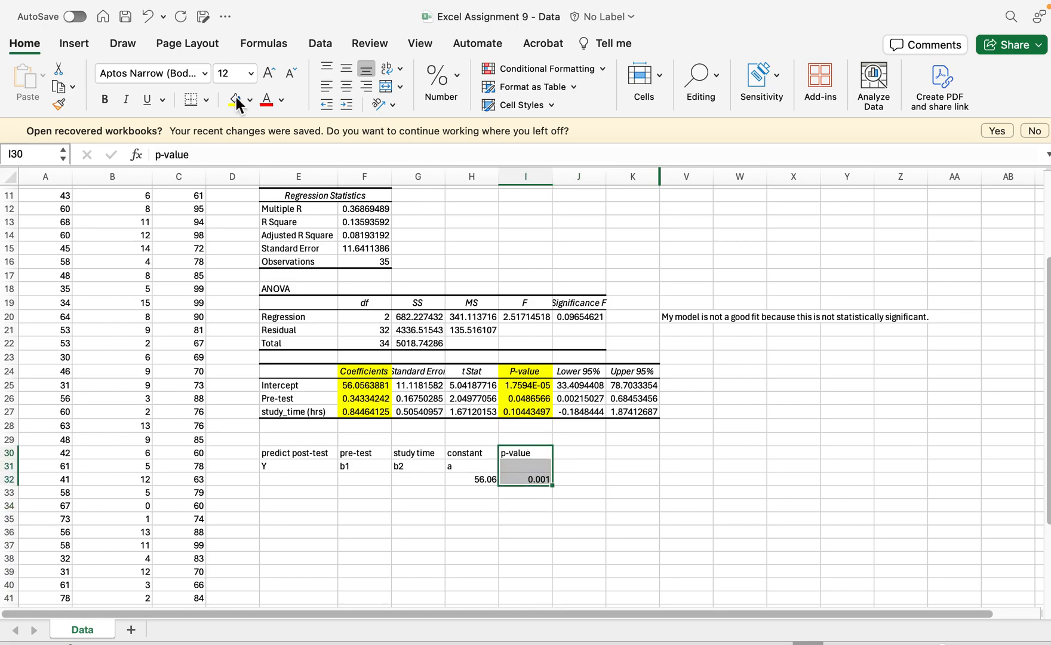
pyautogui.click(548, 484)
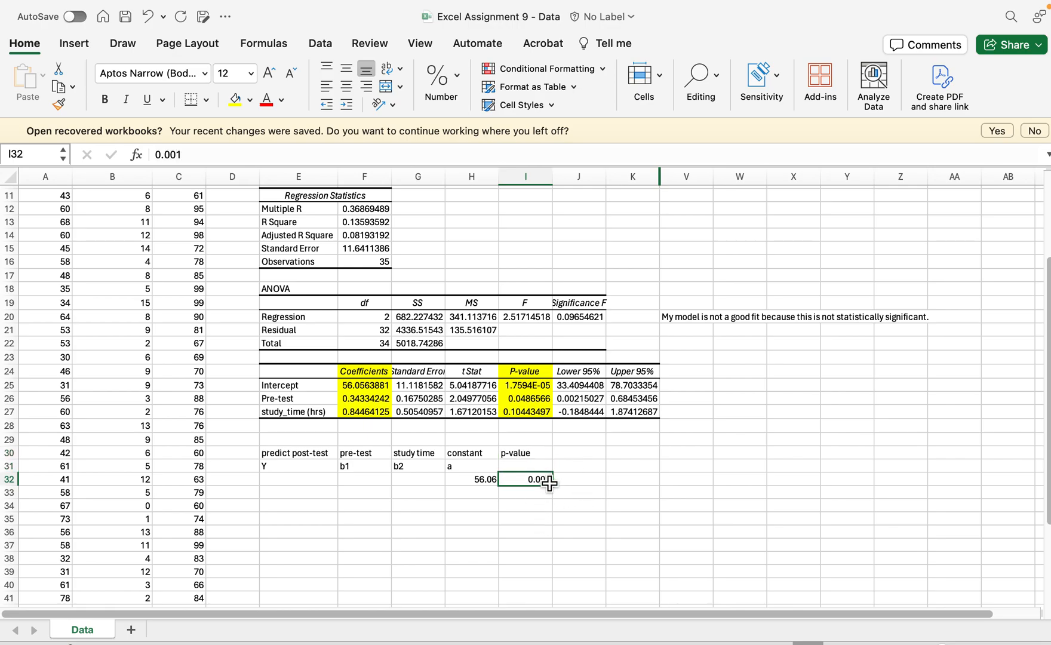
pyautogui.moveTo(541, 453); pyautogui.dragTo(732, 381)
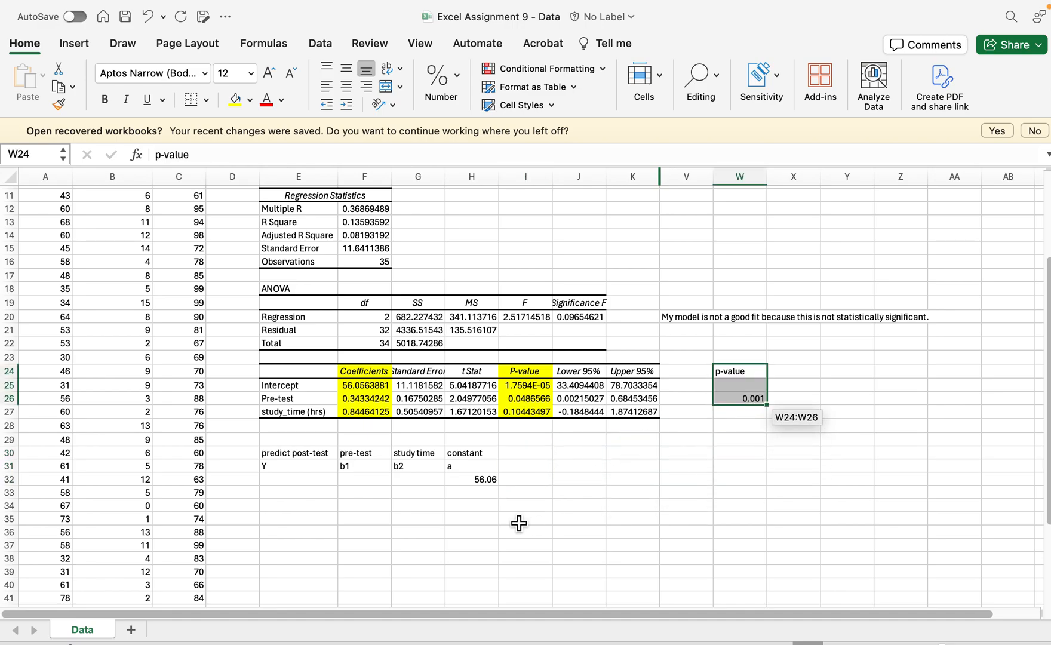
# Step: Enter the rounded slope coefficients: .34 in F32 under b1 and .84 in G32 under b2
pyautogui.click(369, 480)
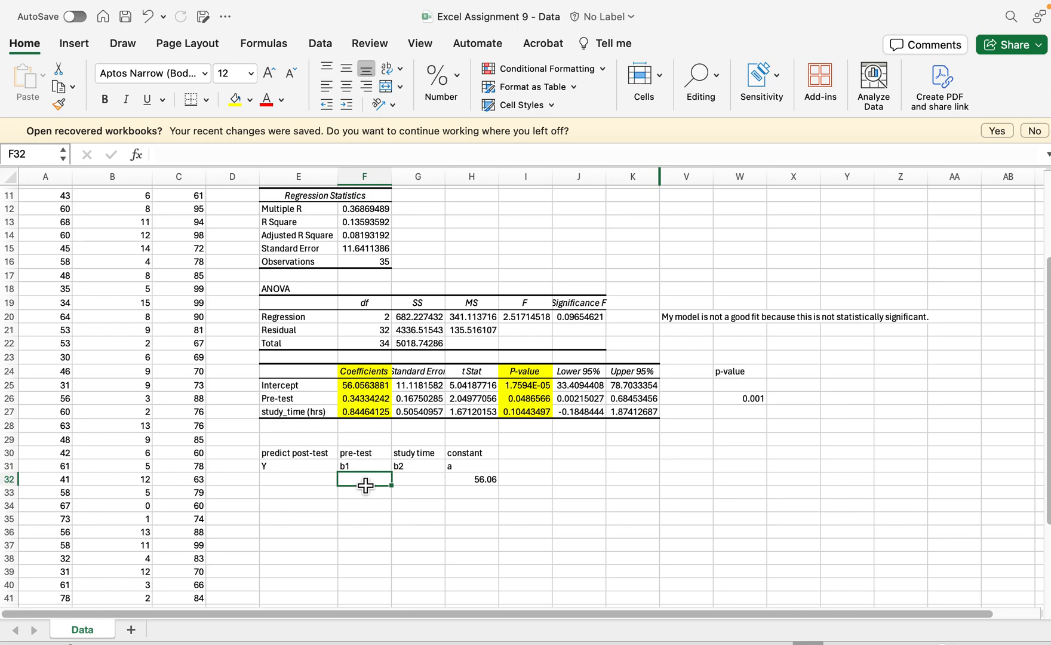
pyautogui.write('.')
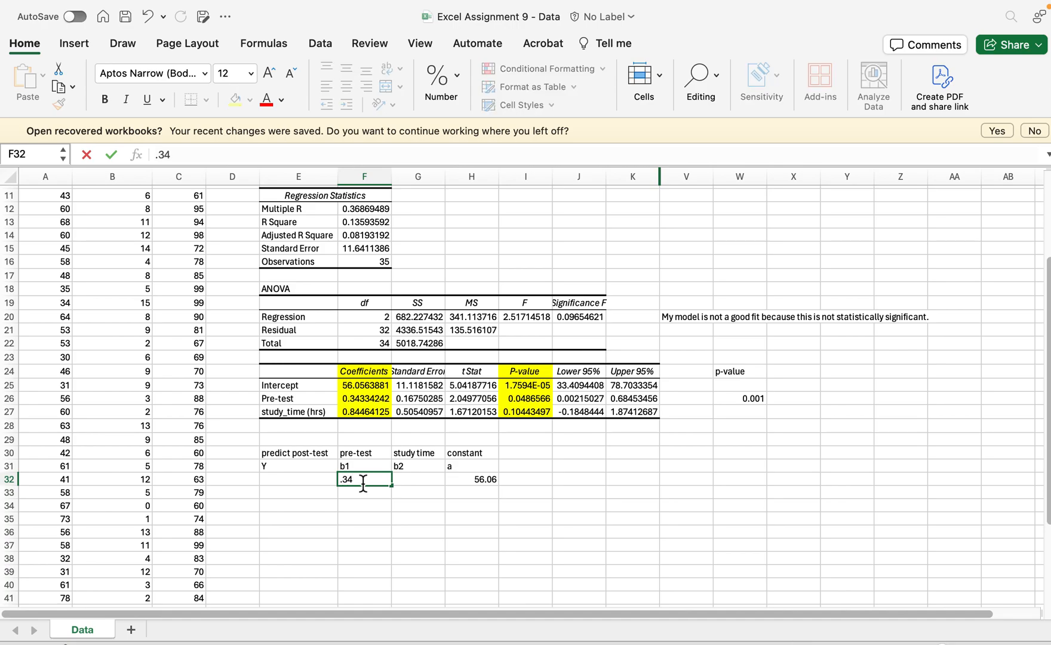
pyautogui.write('34')
pyautogui.press('Return')
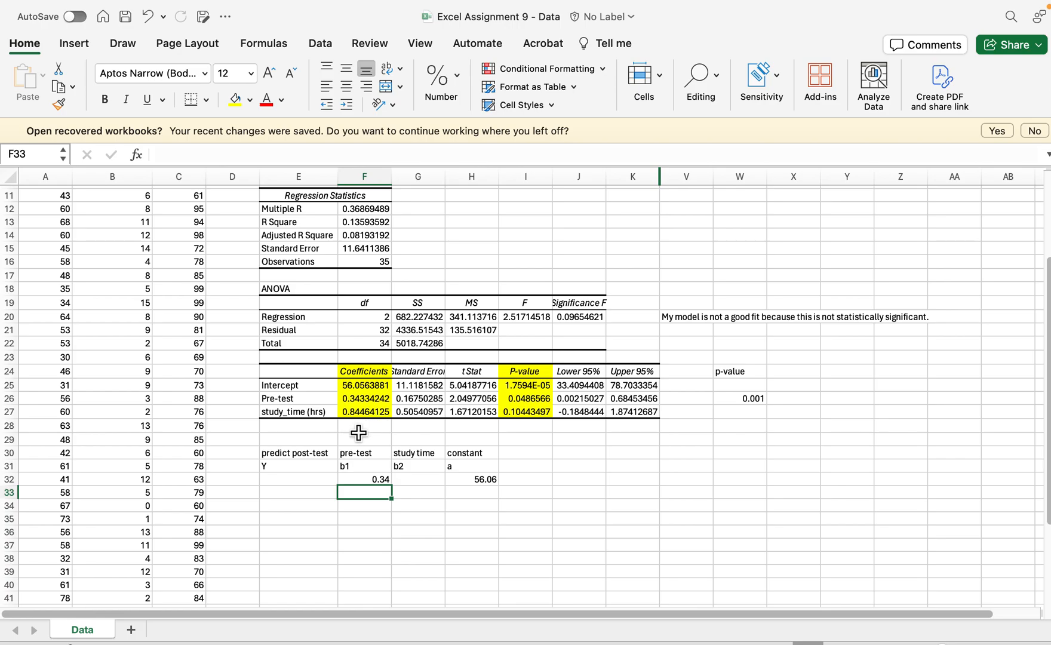
pyautogui.click(431, 484)
pyautogui.write('.84')
pyautogui.press('Return')
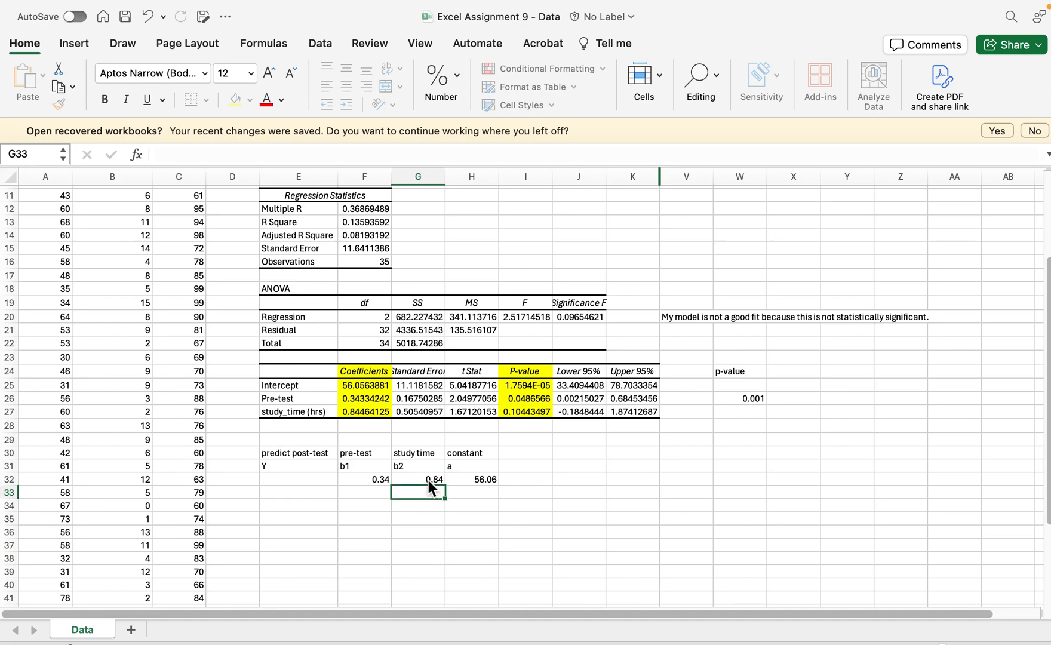
# Step: Write the regression equation "Y = .34x1 + .84x2 + 56.06" in E34
pyautogui.scroll(-3, 522, 546)
pyautogui.scroll(2, 522, 546)
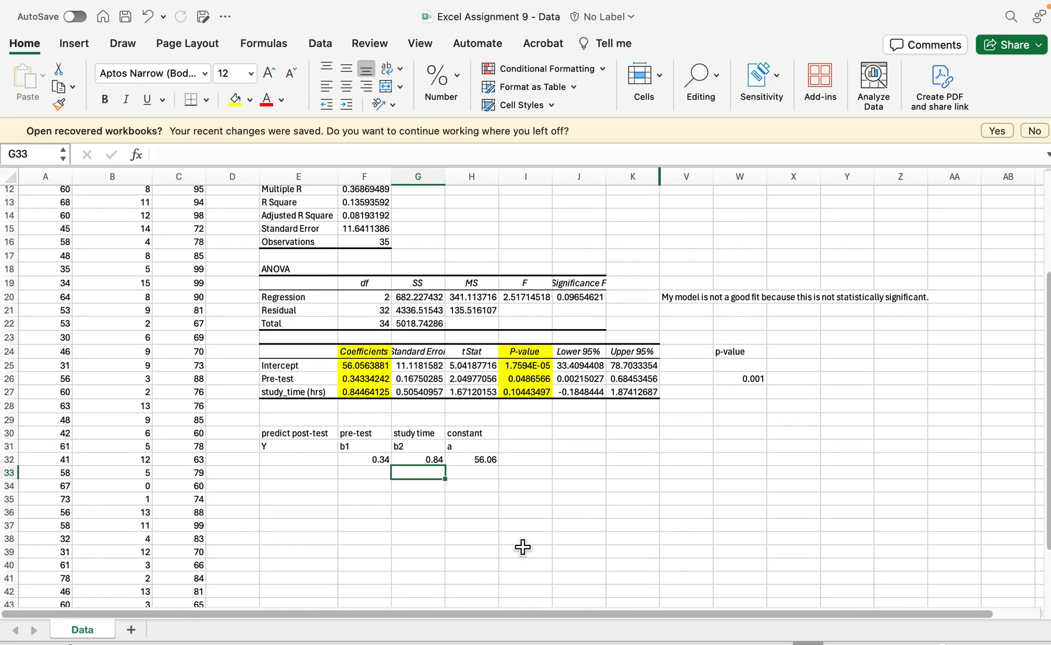
pyautogui.click(323, 499)
pyautogui.write('Y = .34x1 + .84x2 + 56.06')
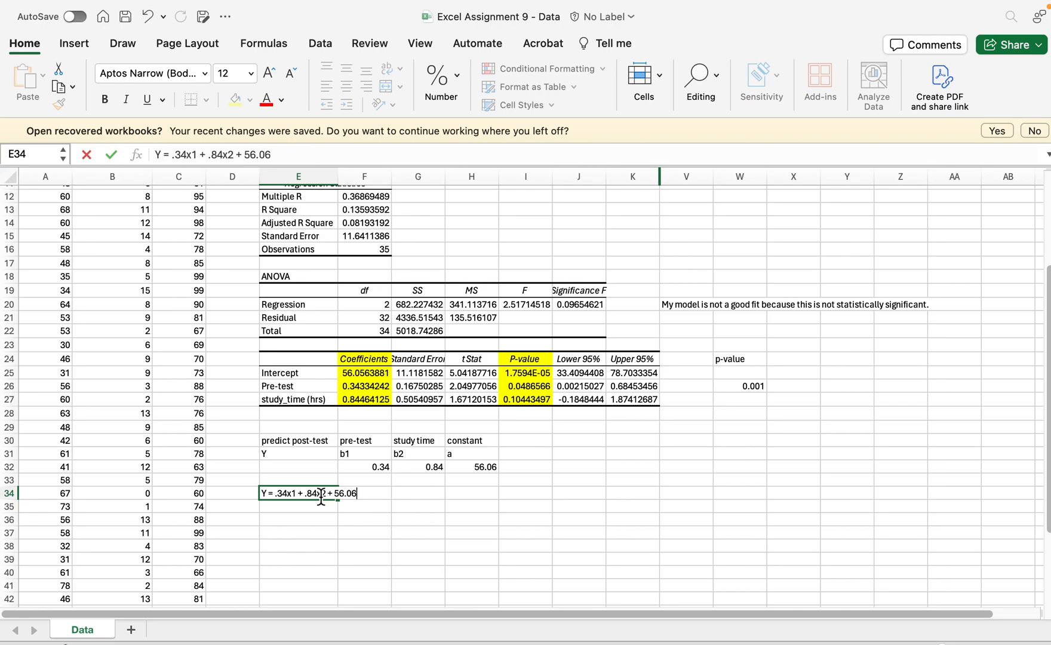
pyautogui.click(428, 521)
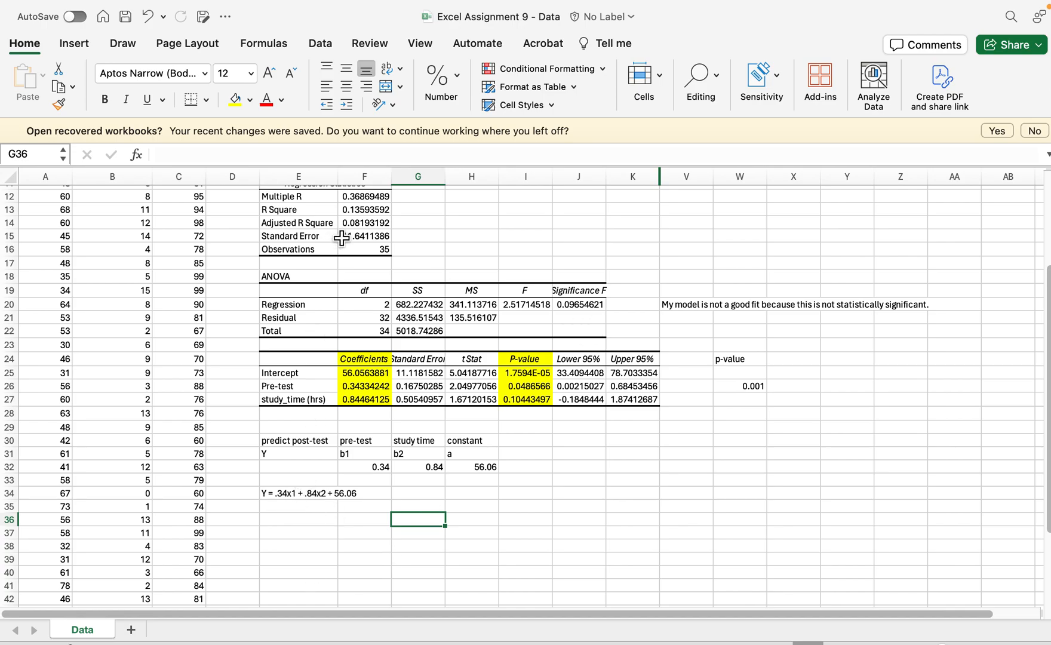
# Step: Enter the label Y in E36, two rows below the regression equation
pyautogui.scroll(3, 392, 254)
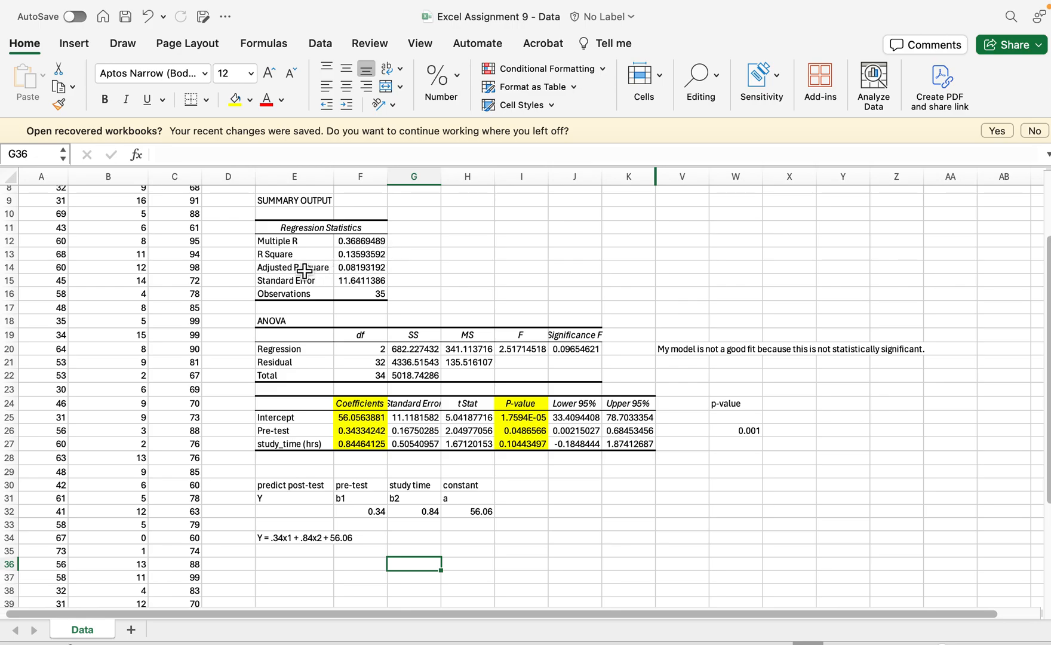
pyautogui.scroll(-4, 342, 481)
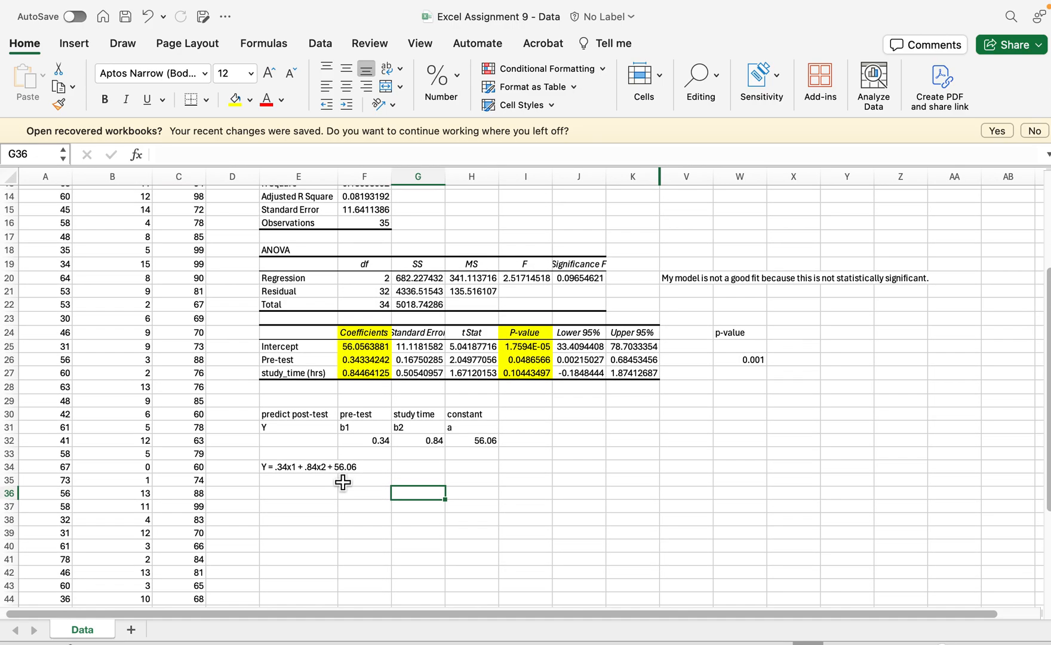
pyautogui.click(311, 472)
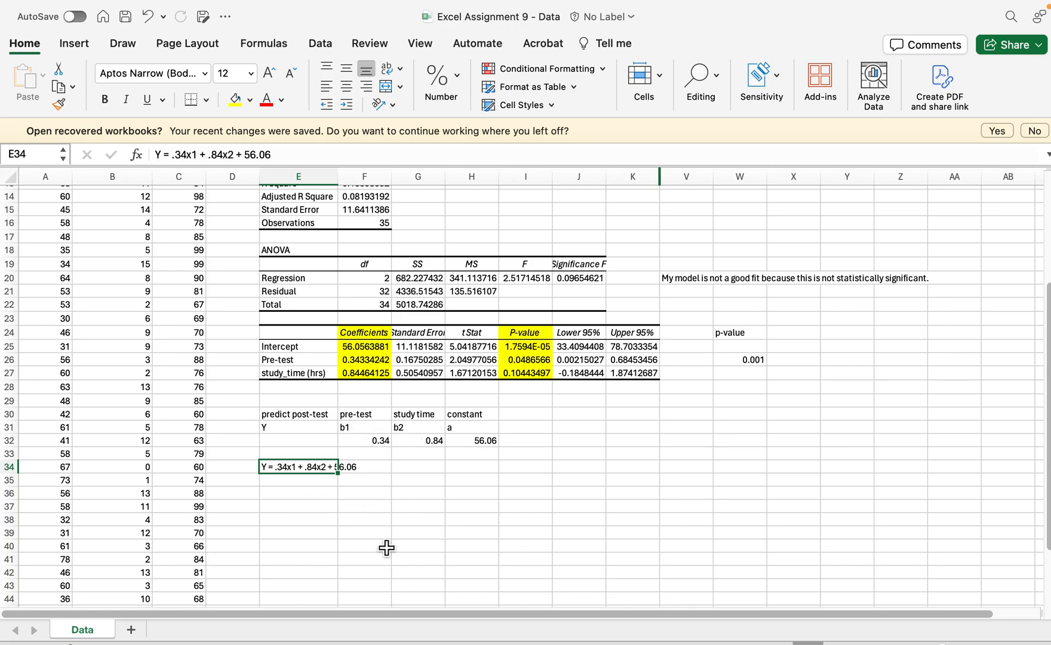
pyautogui.click(320, 498)
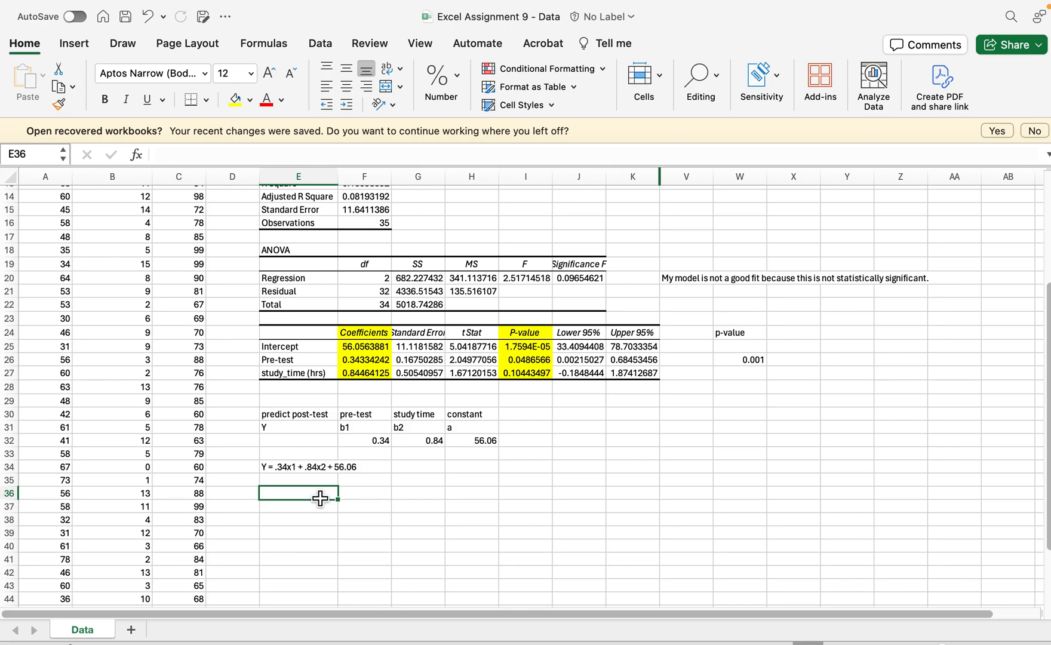
pyautogui.scroll(5, 320, 498)
pyautogui.scroll(-2, 320, 498)
pyautogui.scroll(-3, 320, 498)
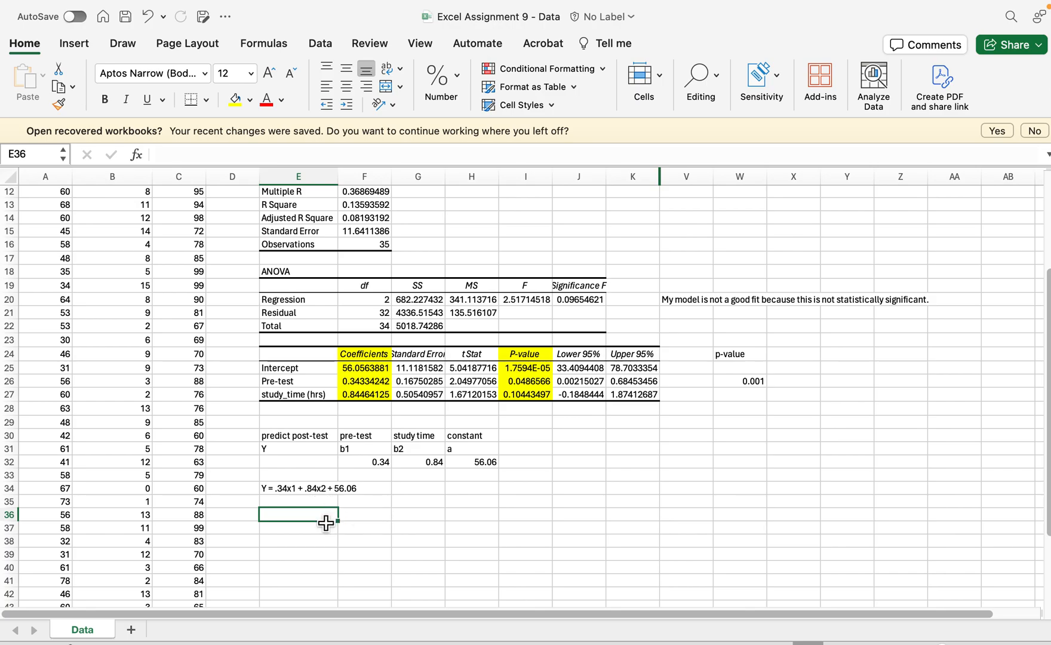
pyautogui.write('Y')
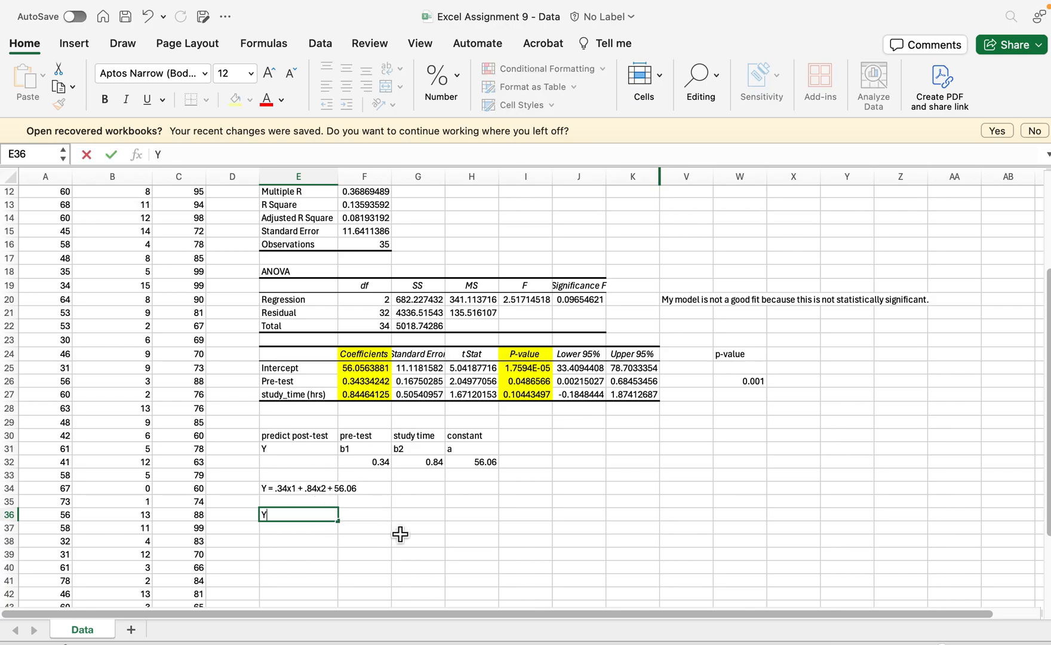
# Step: Calculate the pre-test term in F36 by multiplying 0.34 by the pre-test score 56
pyautogui.click(378, 516)
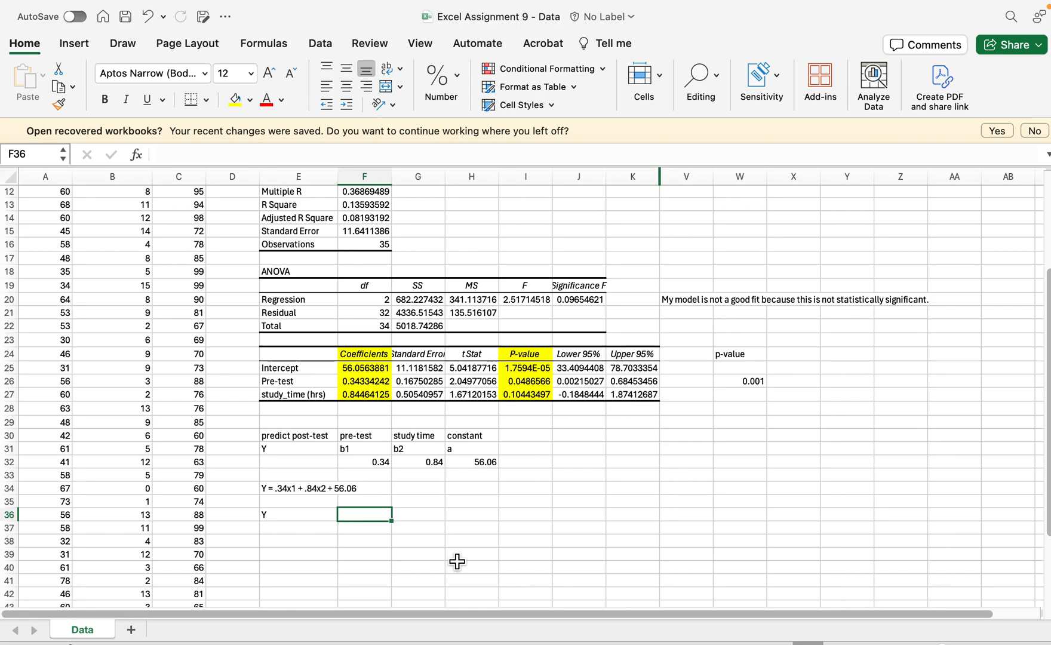
pyautogui.write('=0.34(56')
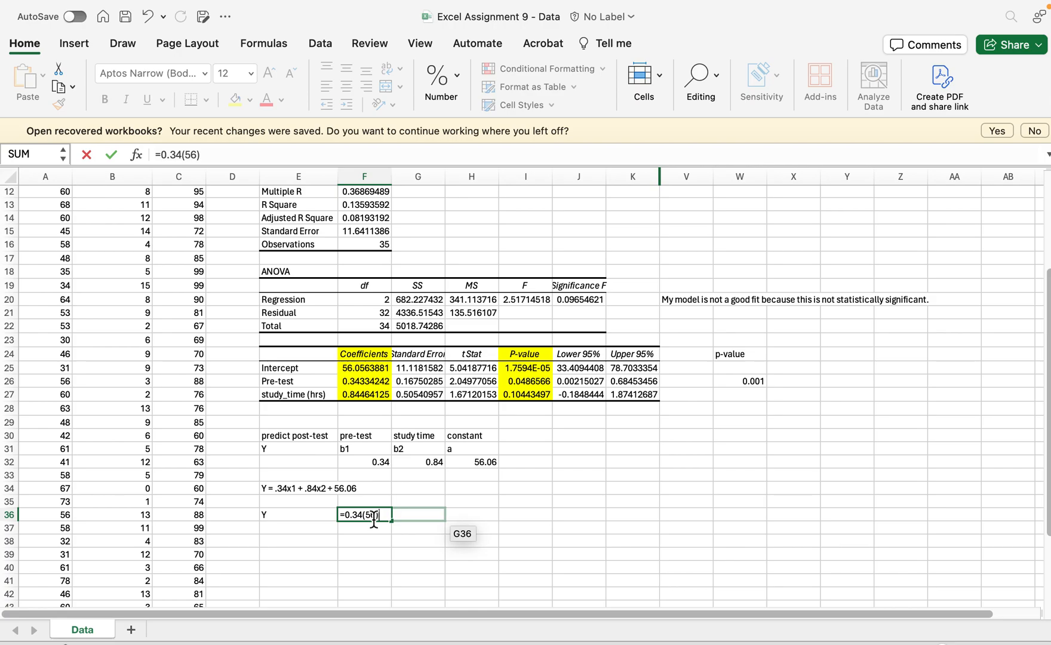
pyautogui.press('Return')
pyautogui.click(593, 308)
pyautogui.click(433, 517)
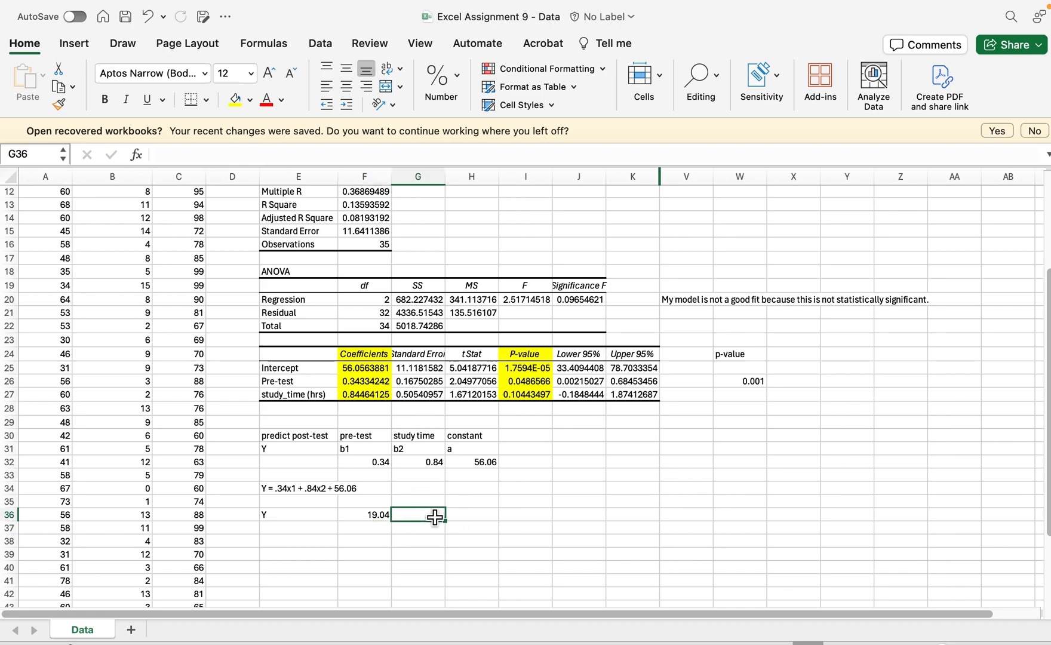
# Step: Highlight the example student's data in A36:C36 with yellow fill
pyautogui.click(60, 517)
pyautogui.moveTo(59, 519); pyautogui.dragTo(192, 517)
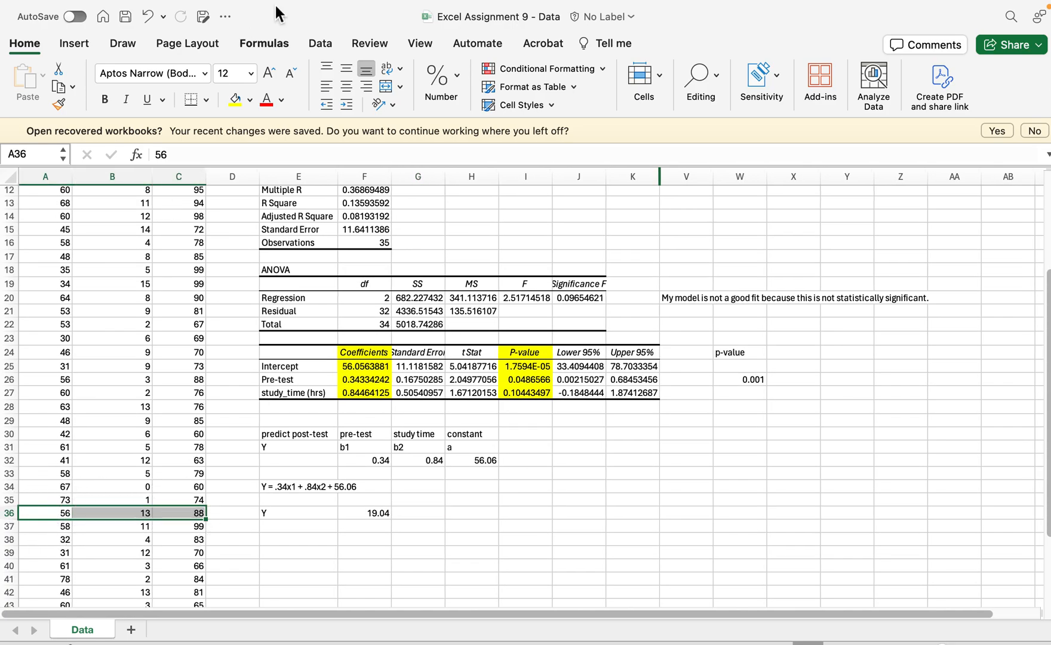
pyautogui.click(235, 100)
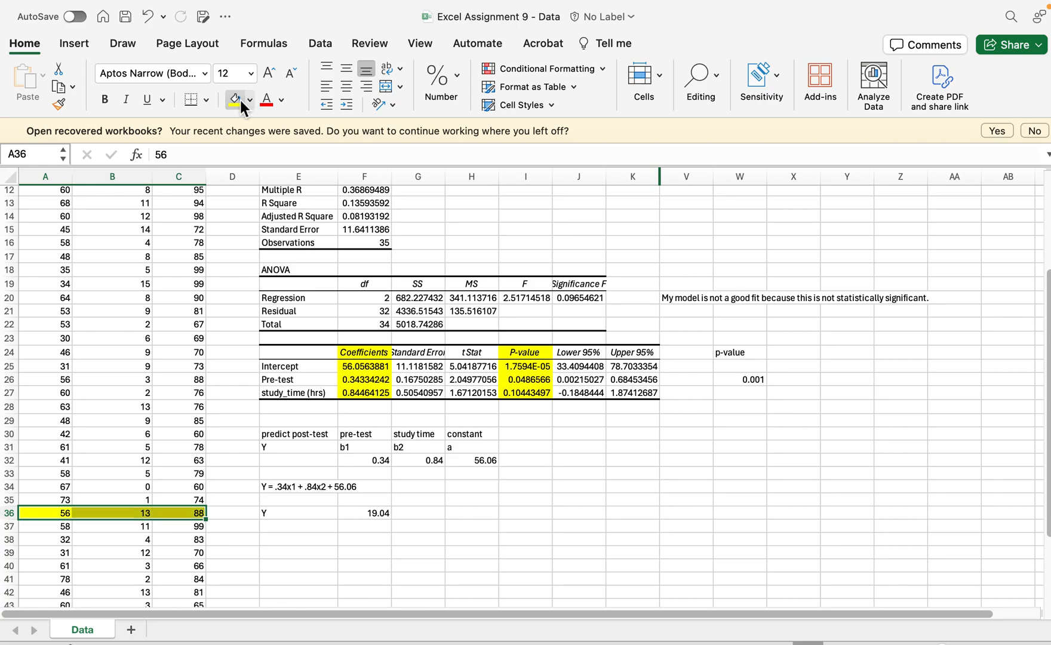
# Step: Calculate the study-time term in G36 with the formula =.84*13
pyautogui.click(437, 517)
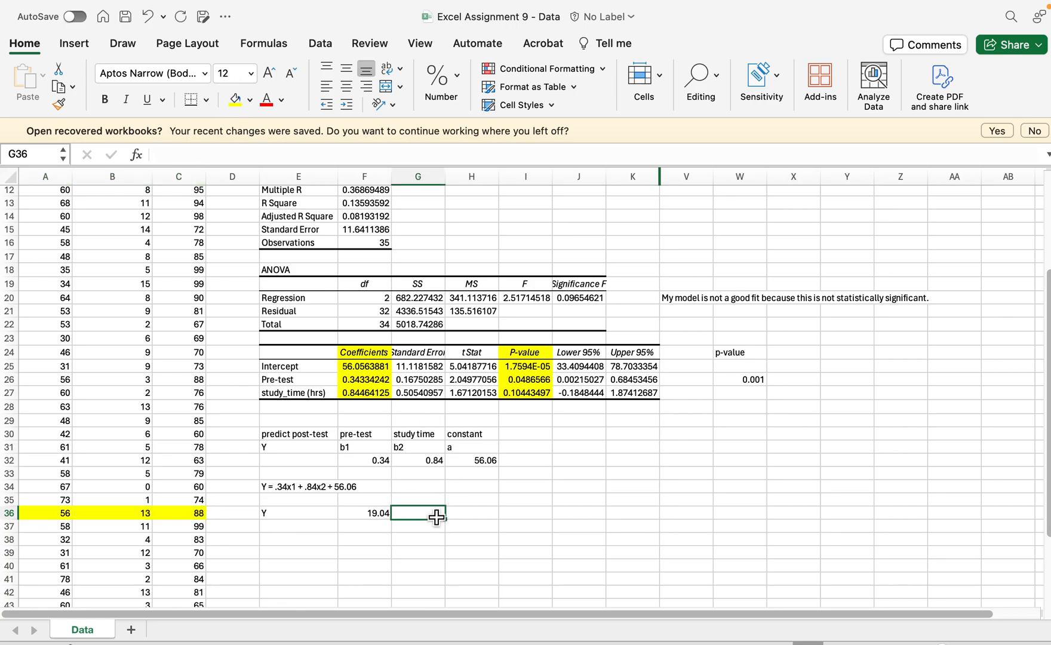
pyautogui.write('=.84*13')
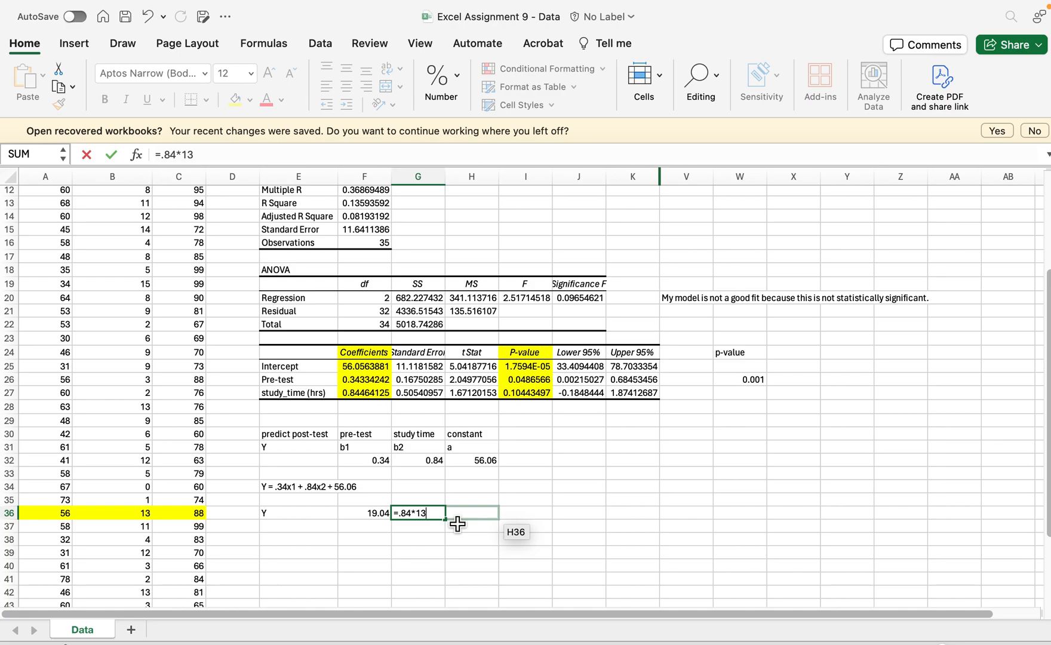
pyautogui.press('Return')
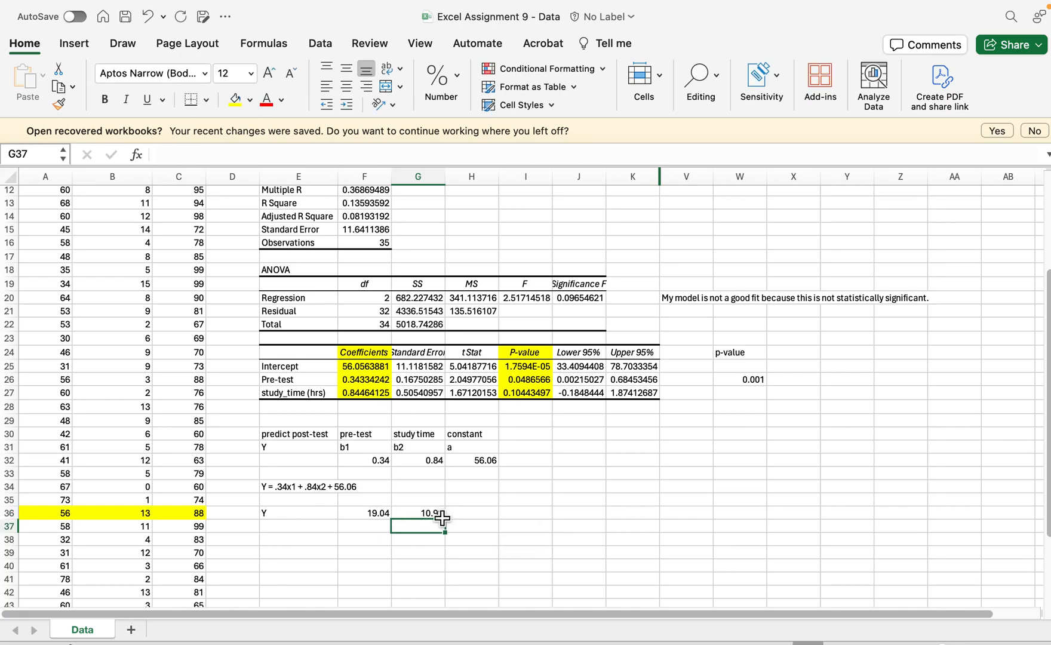
# Step: Copy the constant 56.06 from H32 into H36, beside the two calculated terms
pyautogui.click(486, 517)
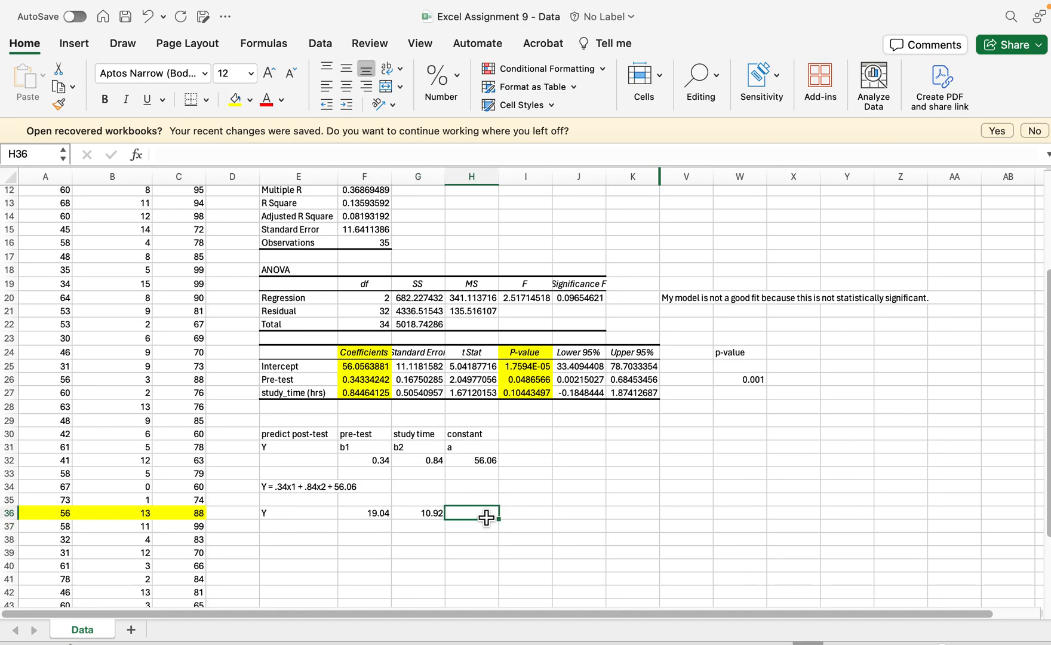
pyautogui.click(485, 461)
pyautogui.press('cmd+c')
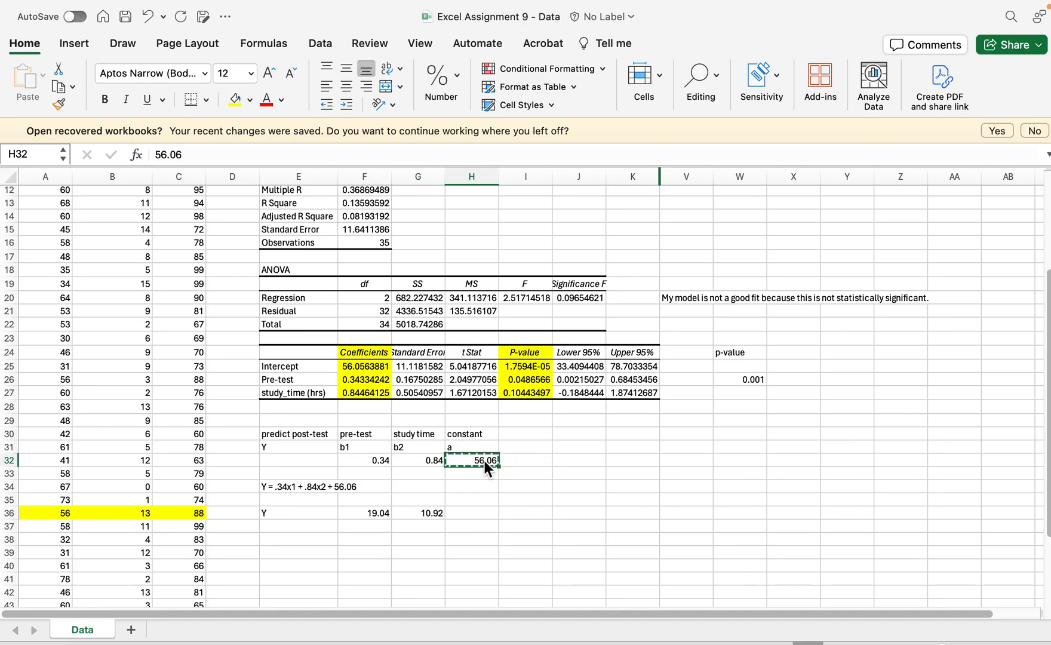
pyautogui.click(480, 517)
pyautogui.press('cmd+v')
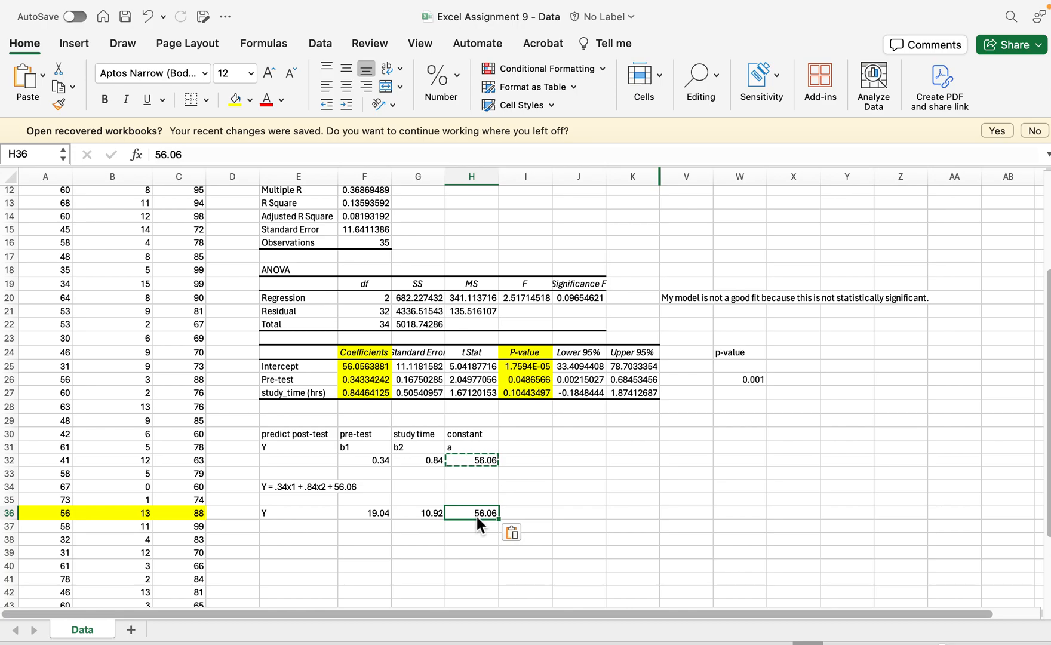
# Step: Change the label in E36 to "Y="
pyautogui.doubleClick(307, 515)
pyautogui.write('=')
pyautogui.click(406, 558)
# Step: Sum the three equation terms F36:H36 in E37 to get the predicted post-test score
pyautogui.click(319, 530)
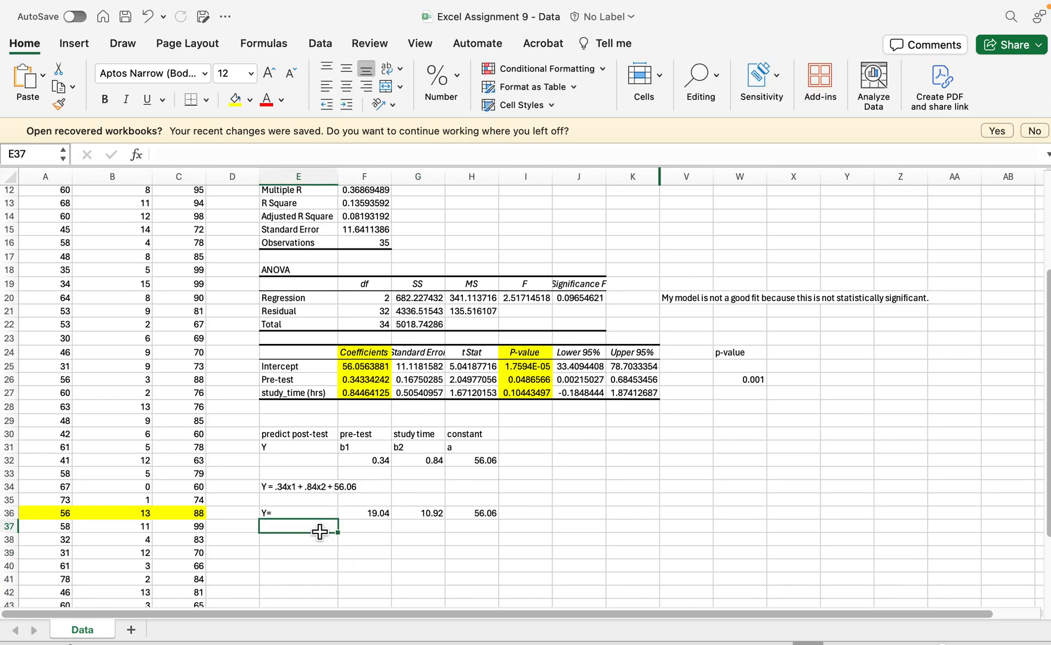
pyautogui.write('=')
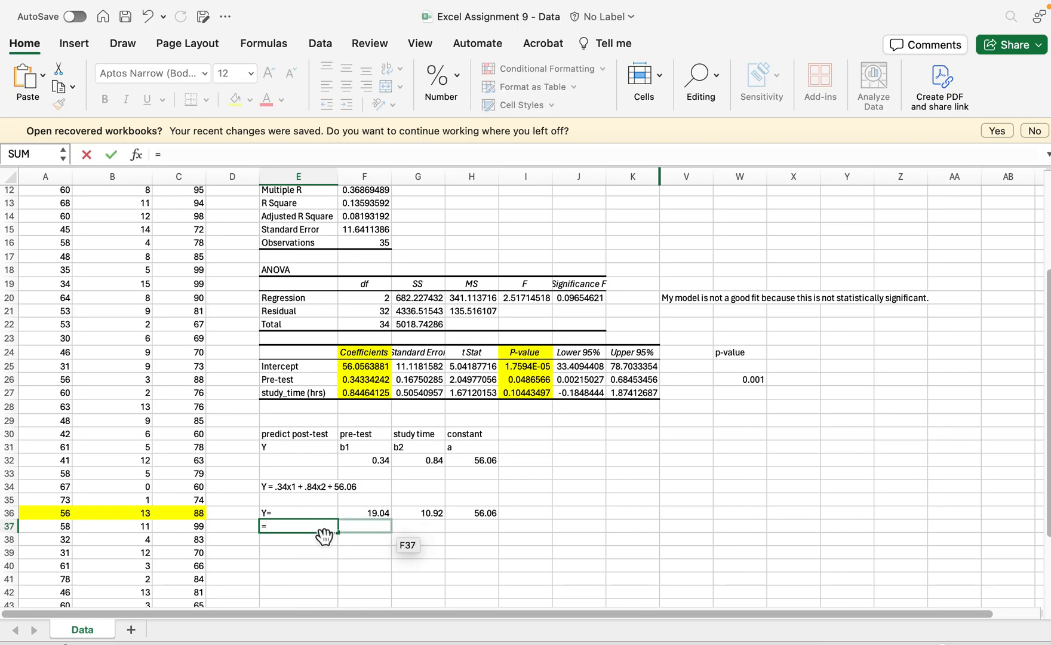
pyautogui.write('sum(')
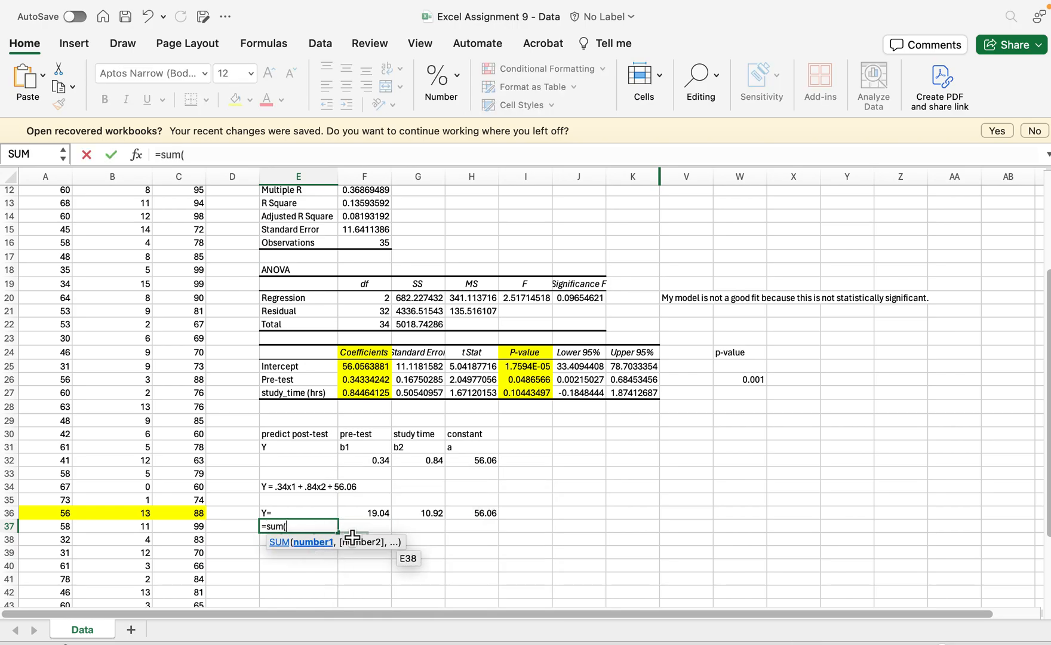
pyautogui.moveTo(365, 513); pyautogui.dragTo(460, 516)
pyautogui.press('Return')
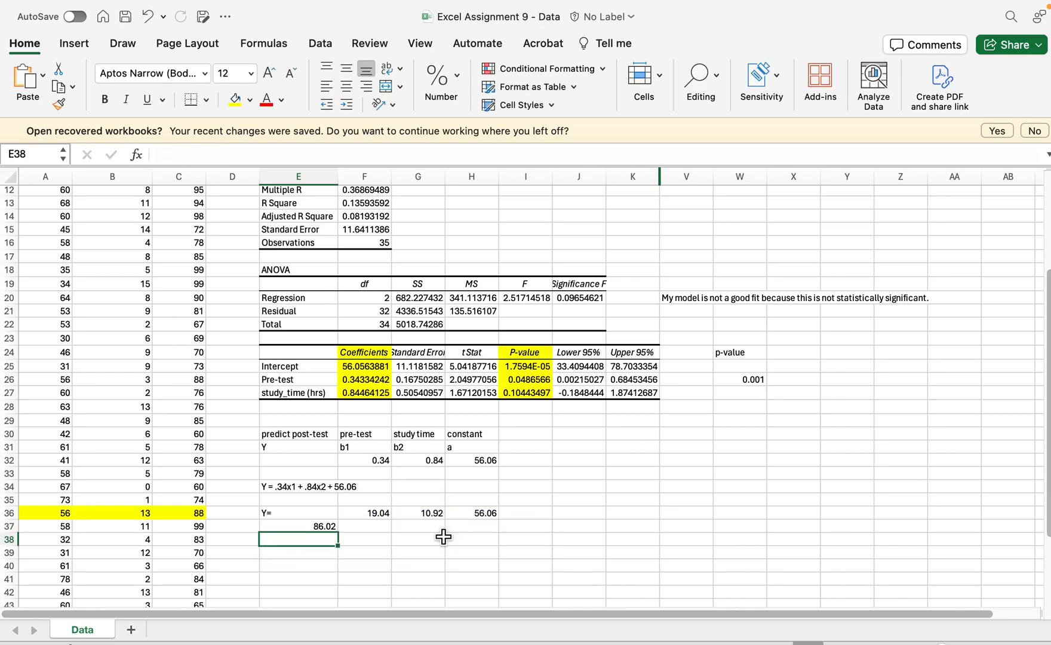
# Step: Compare the predicted score in E37 with the student's actual post-test score in C36
pyautogui.click(317, 527)
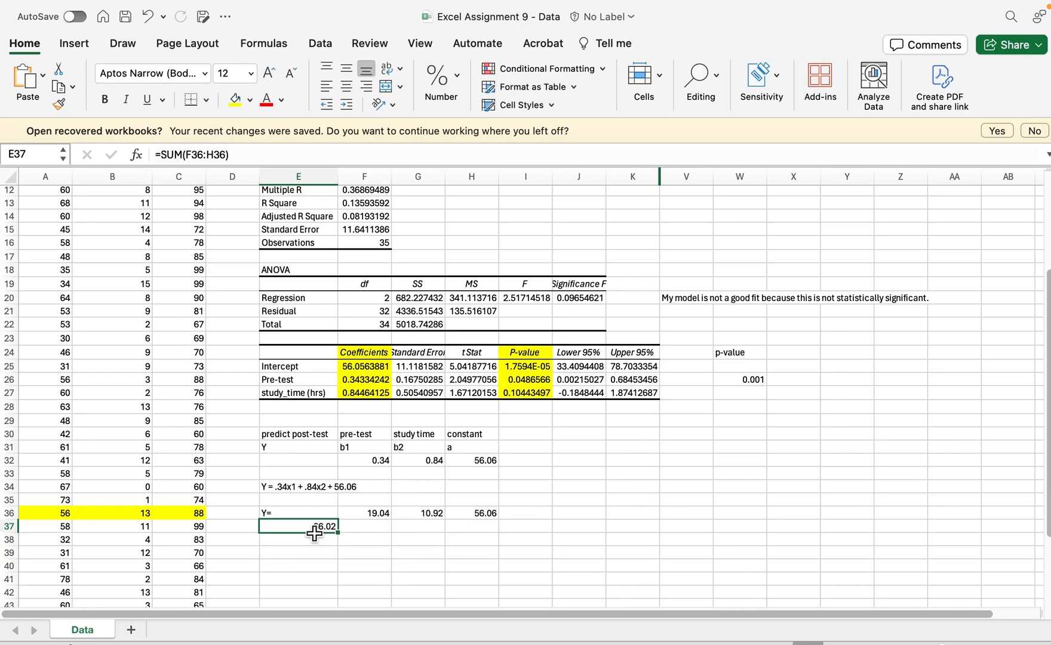
pyautogui.click(185, 514)
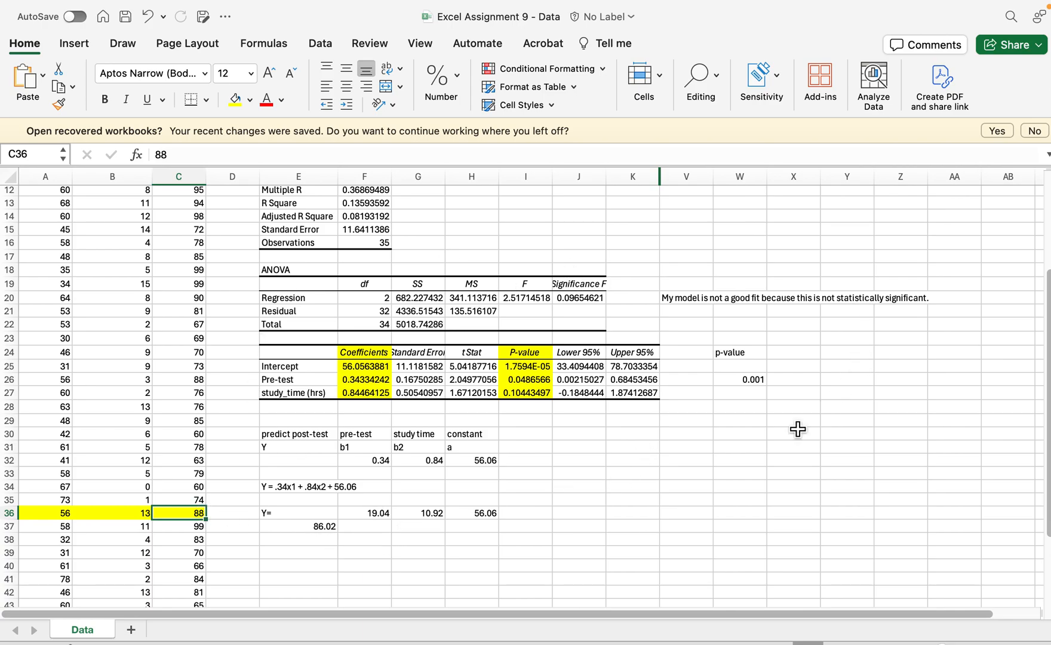
pyautogui.scroll(3, 695, 459)
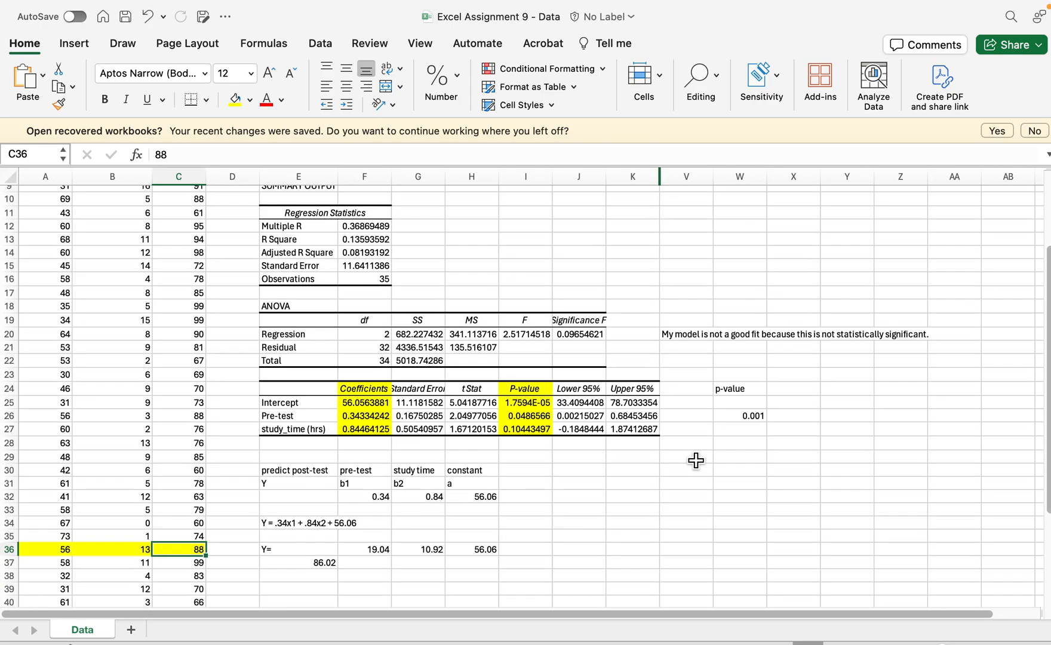
pyautogui.scroll(2, 696, 460)
pyautogui.scroll(-4, 696, 460)
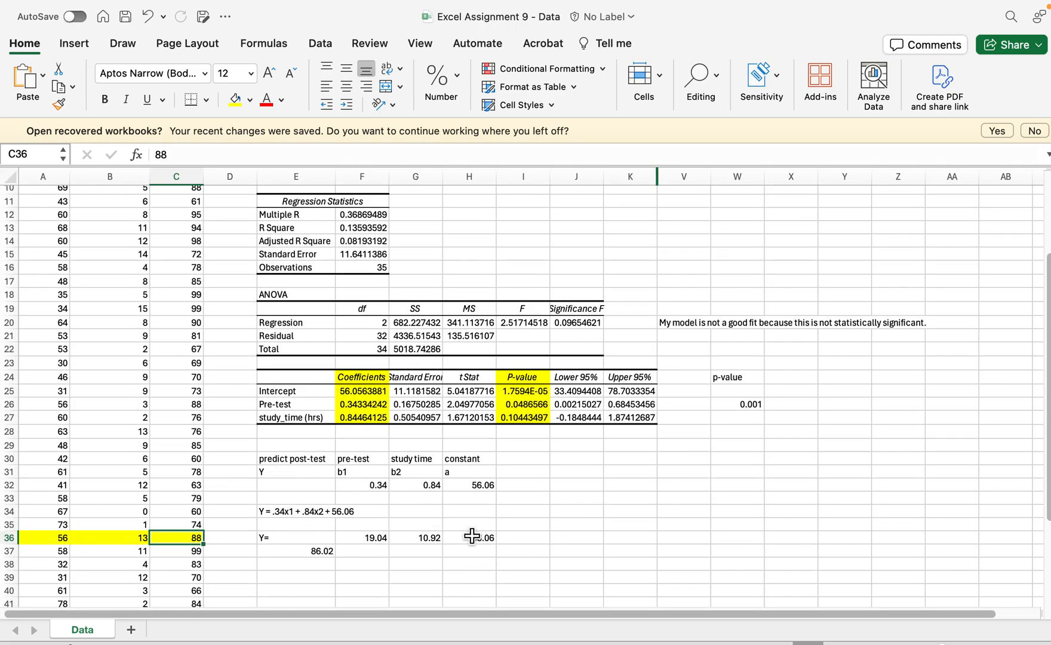
# Step: Examine the Lower 95% and Upper 95% confidence limits in J24:K27 of the coefficients table
pyautogui.scroll(5, 468, 535)
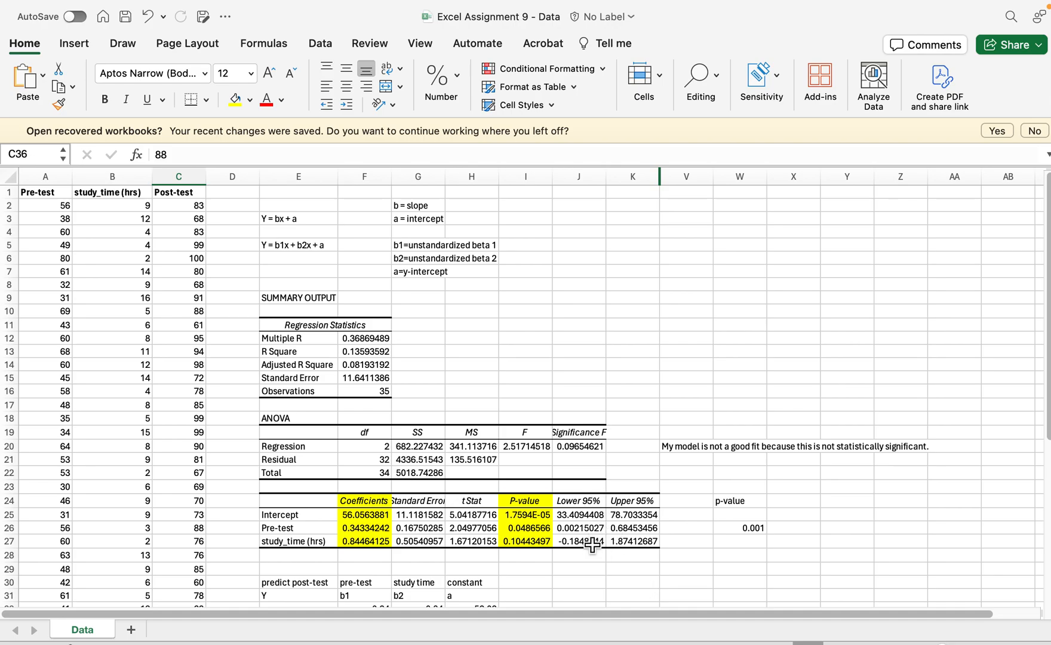
pyautogui.click(599, 505)
pyautogui.moveTo(599, 505); pyautogui.dragTo(636, 547)
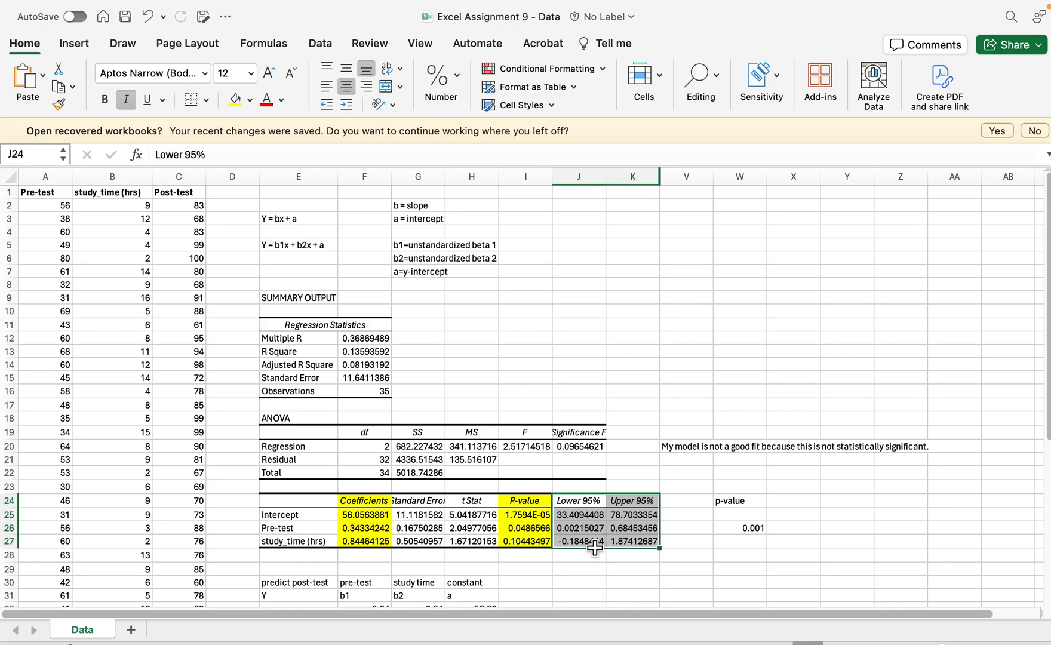
pyautogui.scroll(-5, 609, 543)
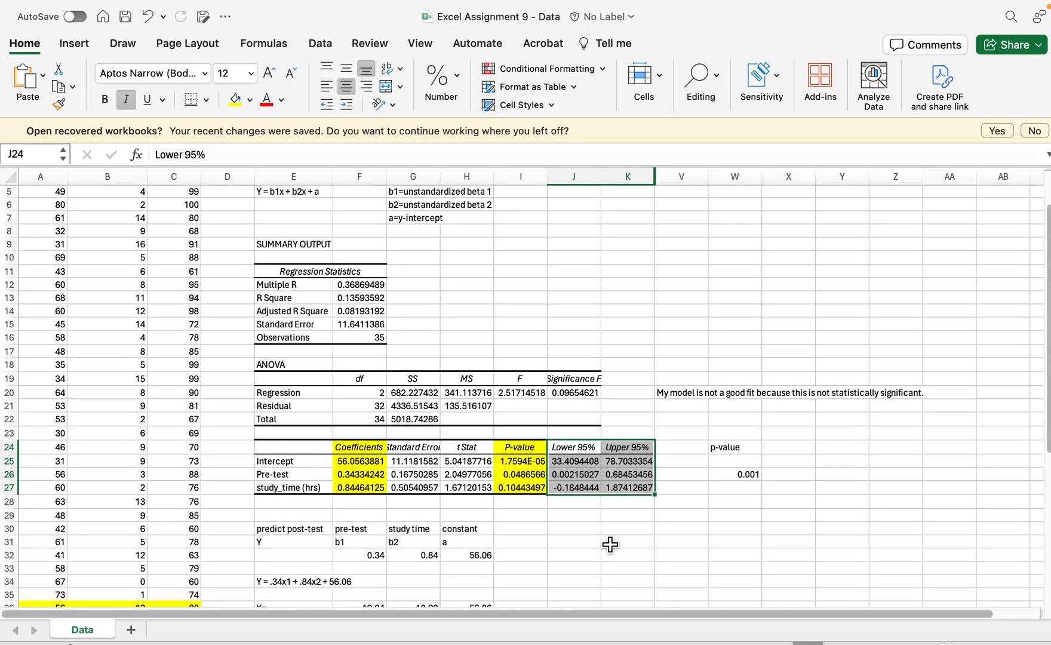
pyautogui.scroll(5, 610, 543)
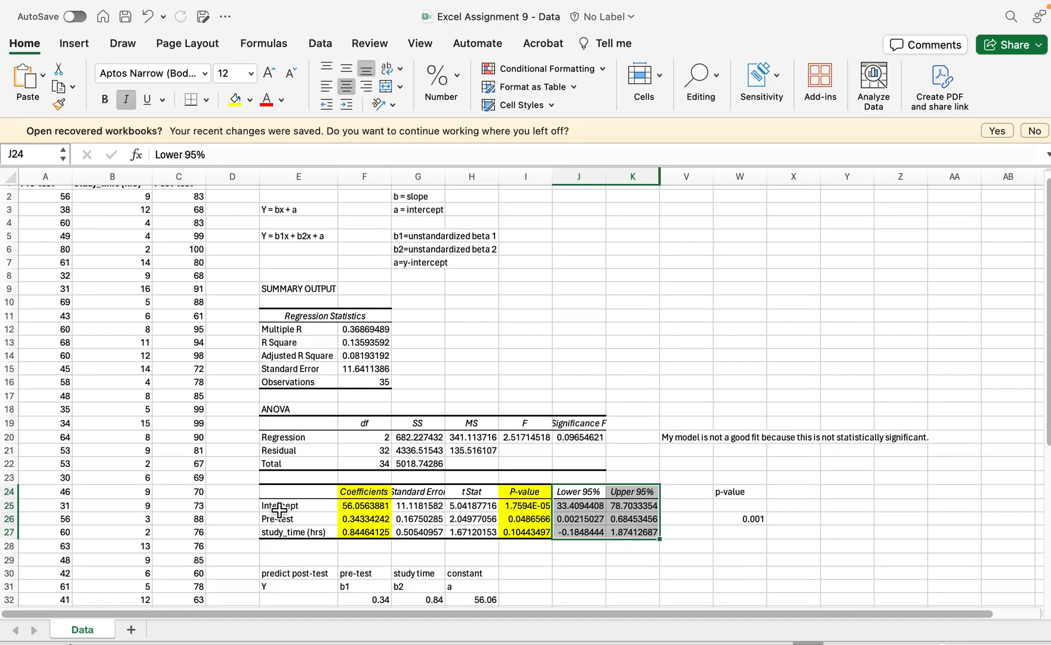
pyautogui.scroll(1, 685, 552)
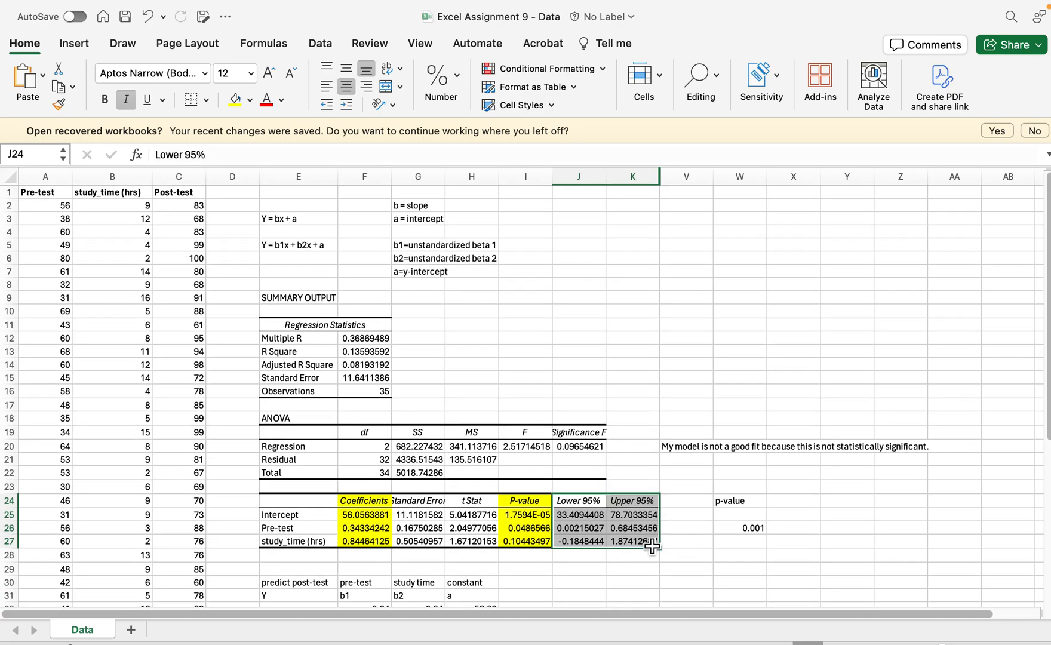
# Step: Highlight the Significance F value in J20 and the R Square and Adjusted R Square rows E13:F14 with yellow fill
pyautogui.click(578, 449)
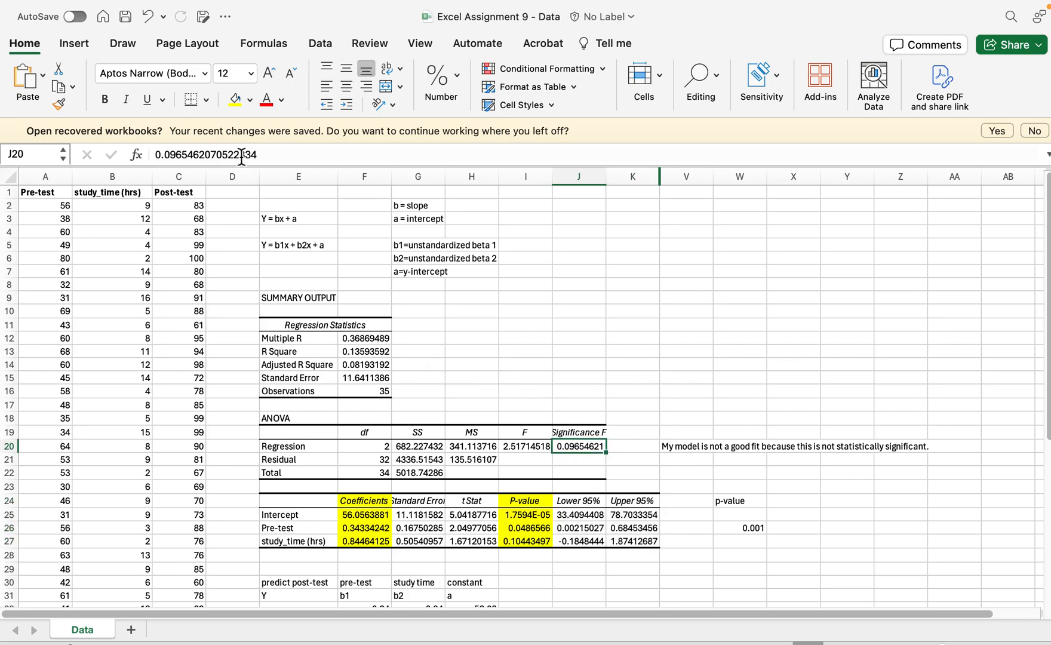
pyautogui.click(235, 99)
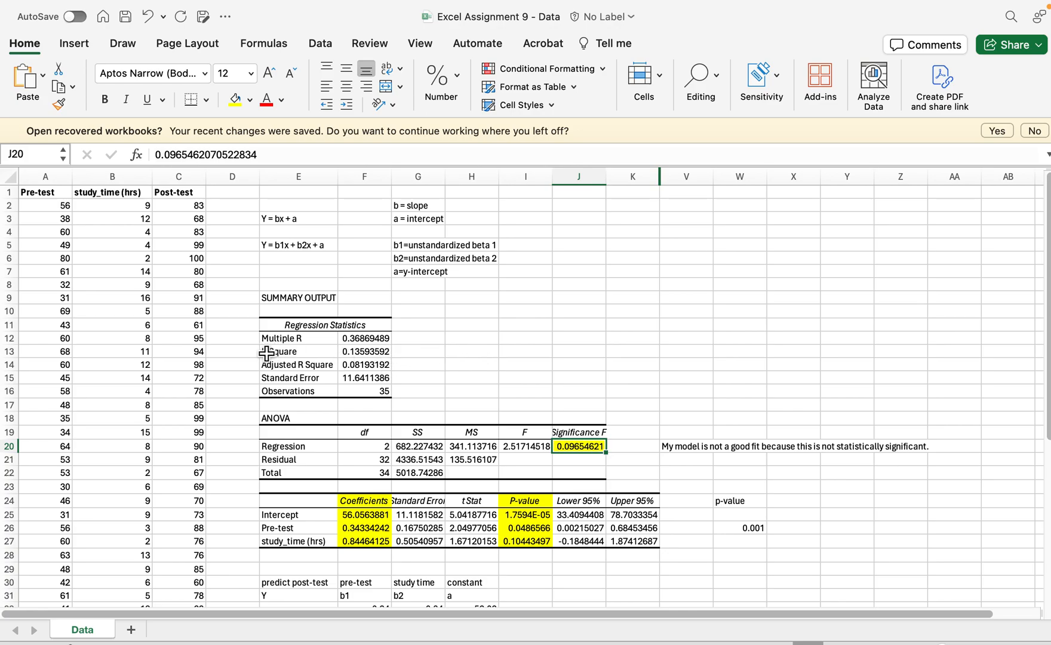
pyautogui.click(284, 356)
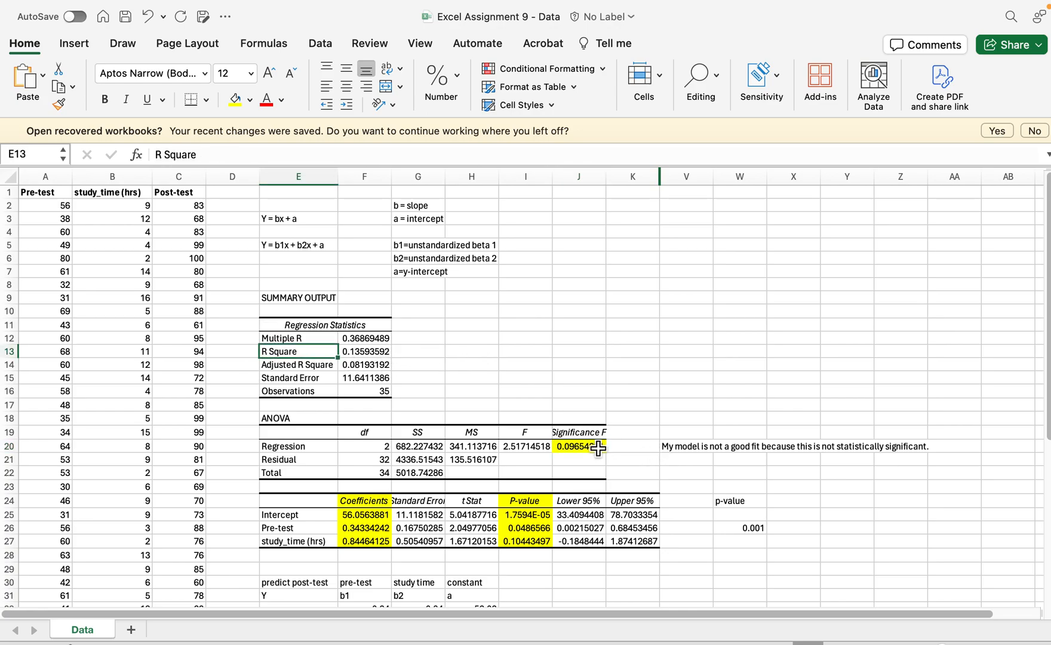
pyautogui.click(319, 366)
pyautogui.click(328, 354)
pyautogui.moveTo(328, 357); pyautogui.dragTo(364, 364)
pyautogui.click(234, 107)
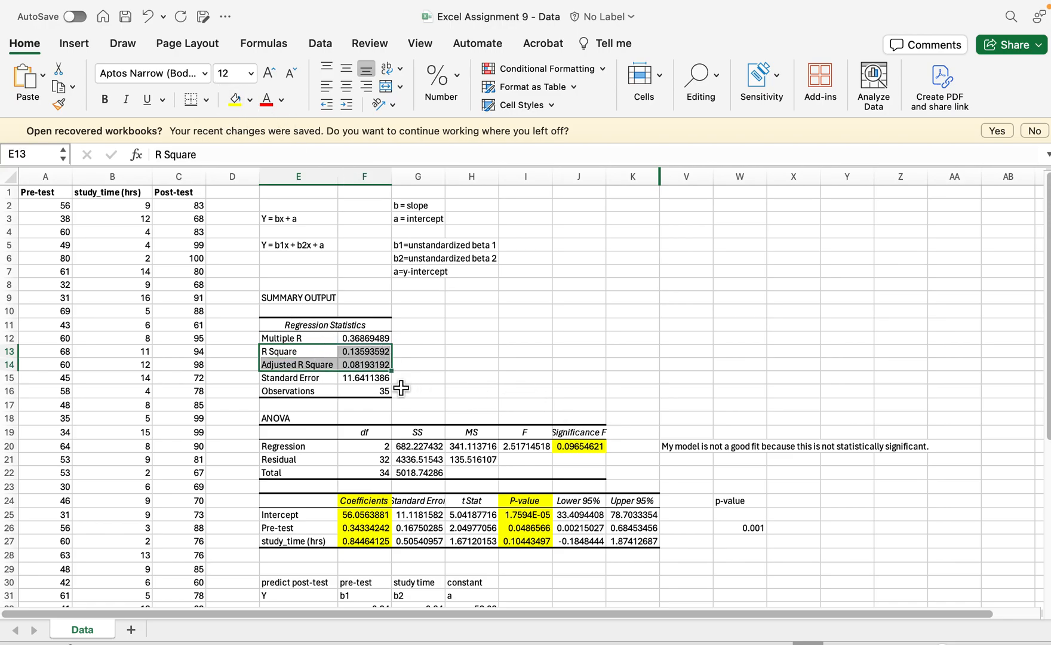
pyautogui.click(235, 98)
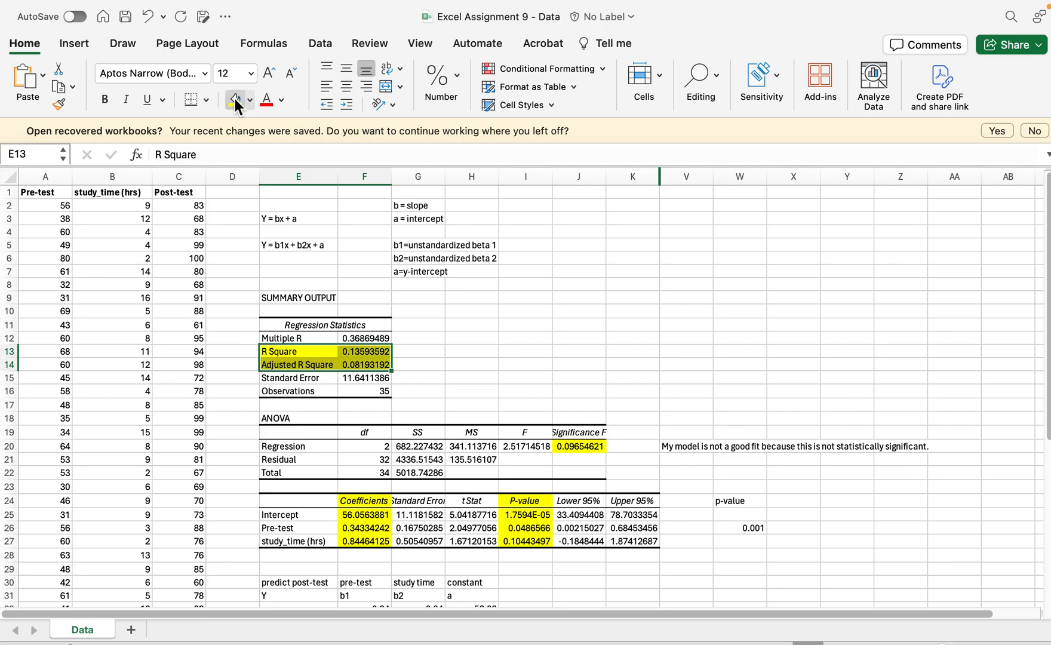
# Step: Label the R Square row "Linear" in G13 and the Adjusted R Square row "Multiple" in G14
pyautogui.click(442, 355)
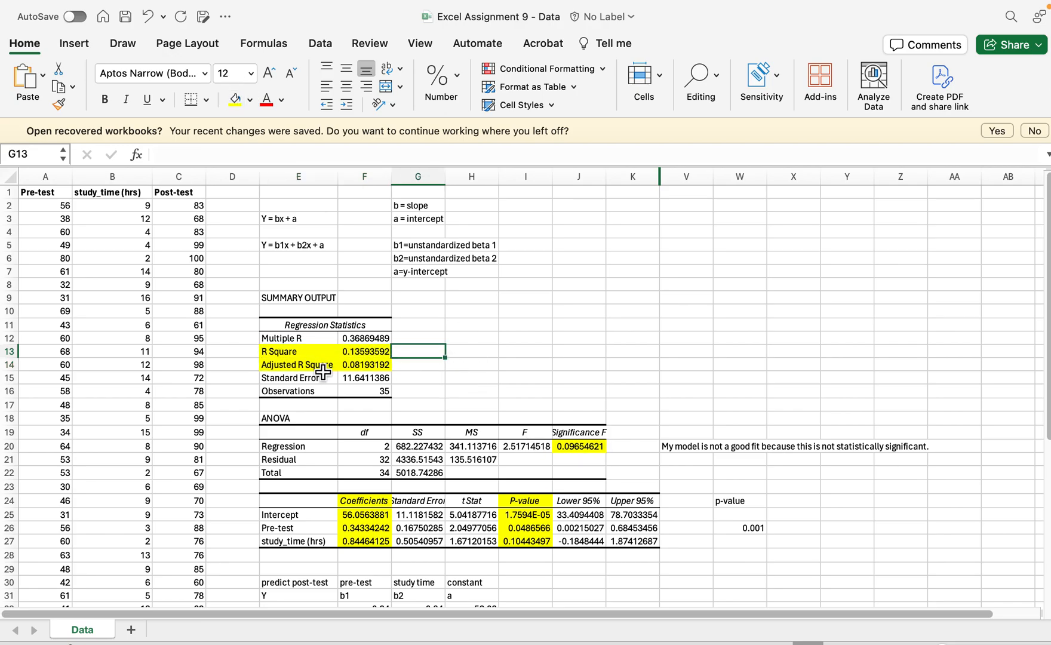
pyautogui.click(431, 369)
pyautogui.write('Multiple')
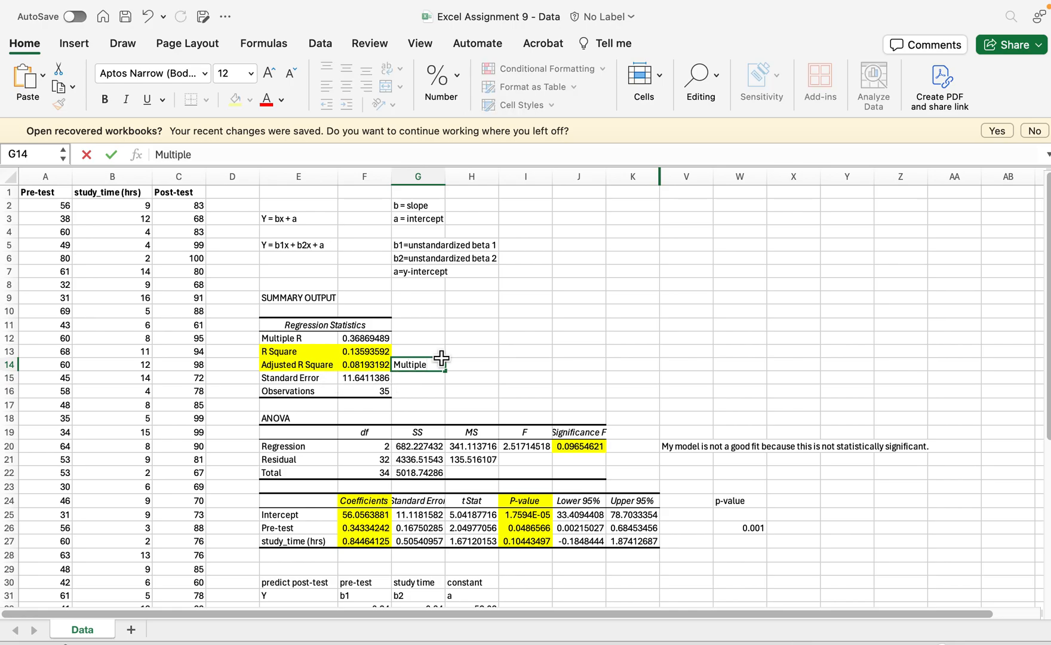
pyautogui.click(441, 356)
pyautogui.write('Linear')
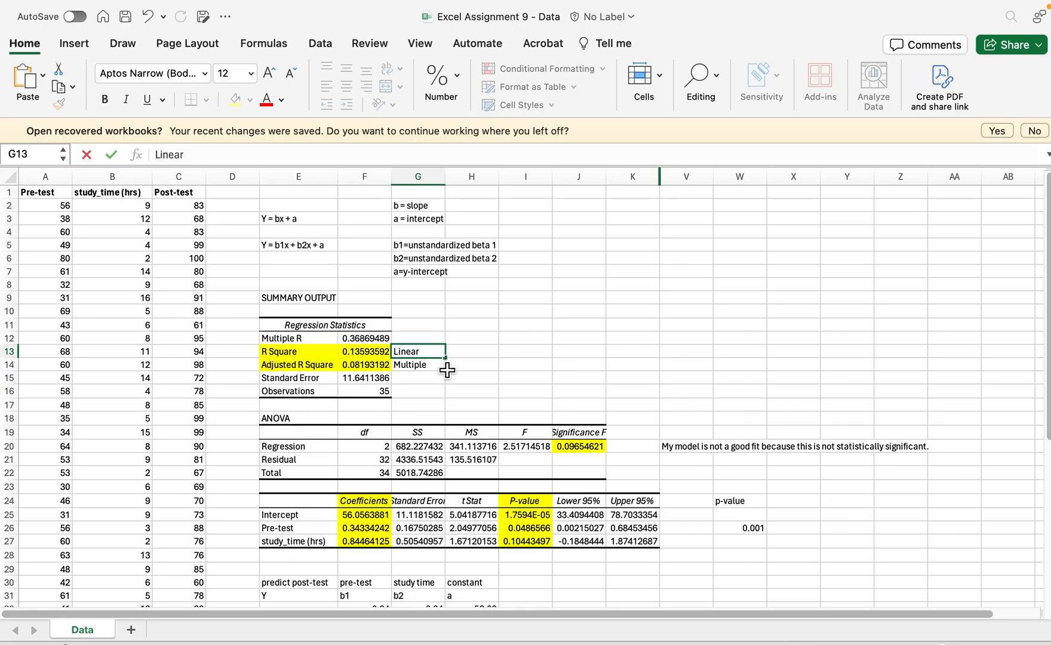
pyautogui.click(440, 368)
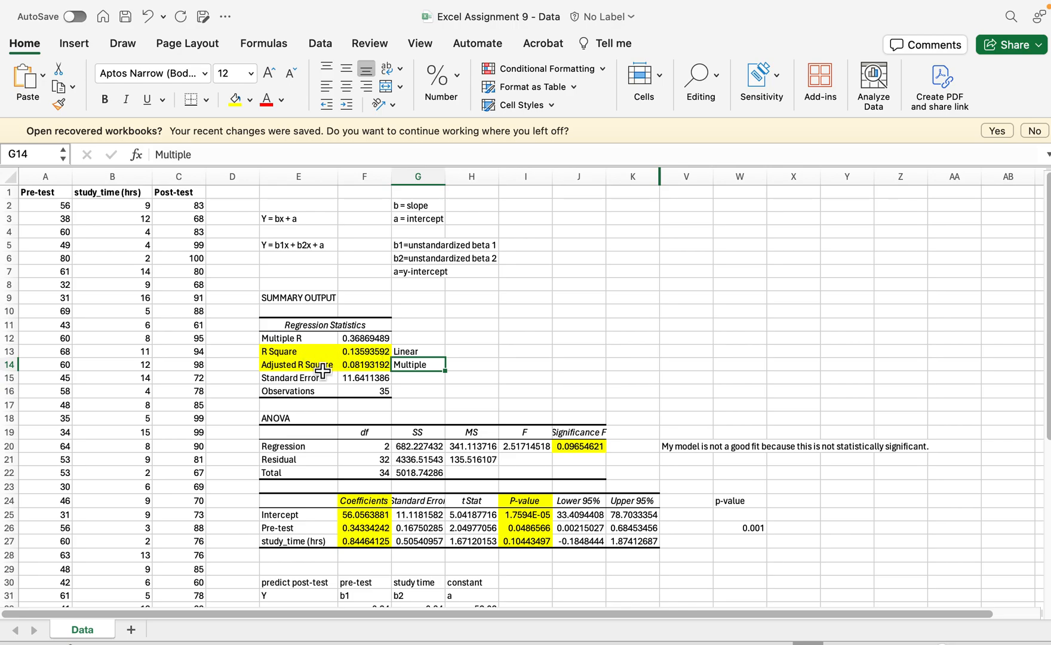
# Step: Copy the Adjusted R Square value from F14 into H14 and format it as a percentage with two decimals
pyautogui.click(373, 371)
pyautogui.moveTo(373, 371); pyautogui.dragTo(323, 370)
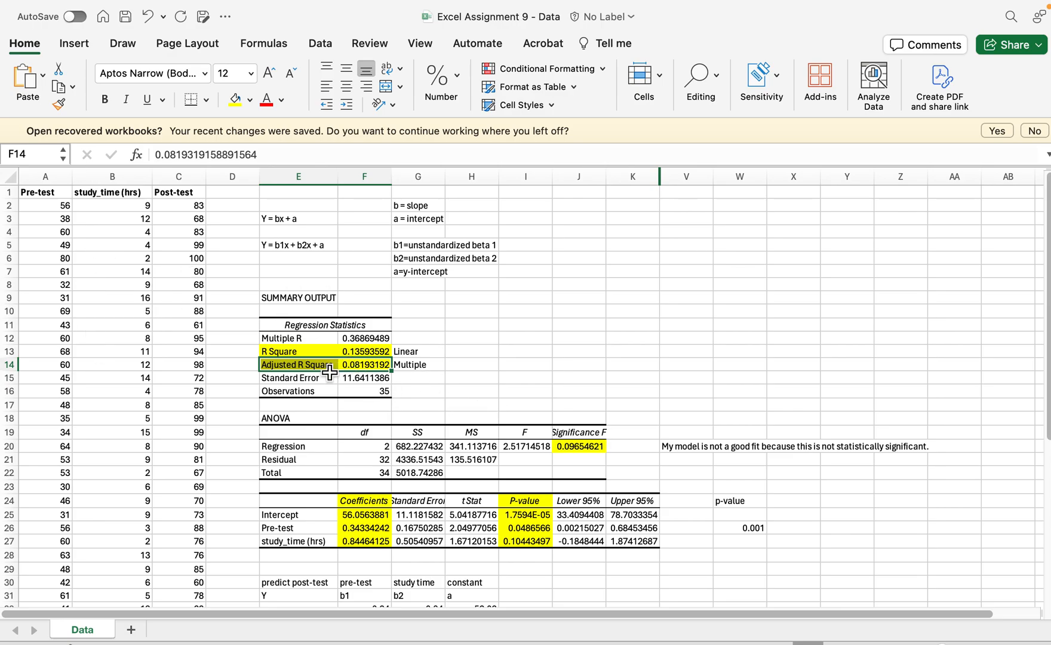
pyautogui.click(371, 371)
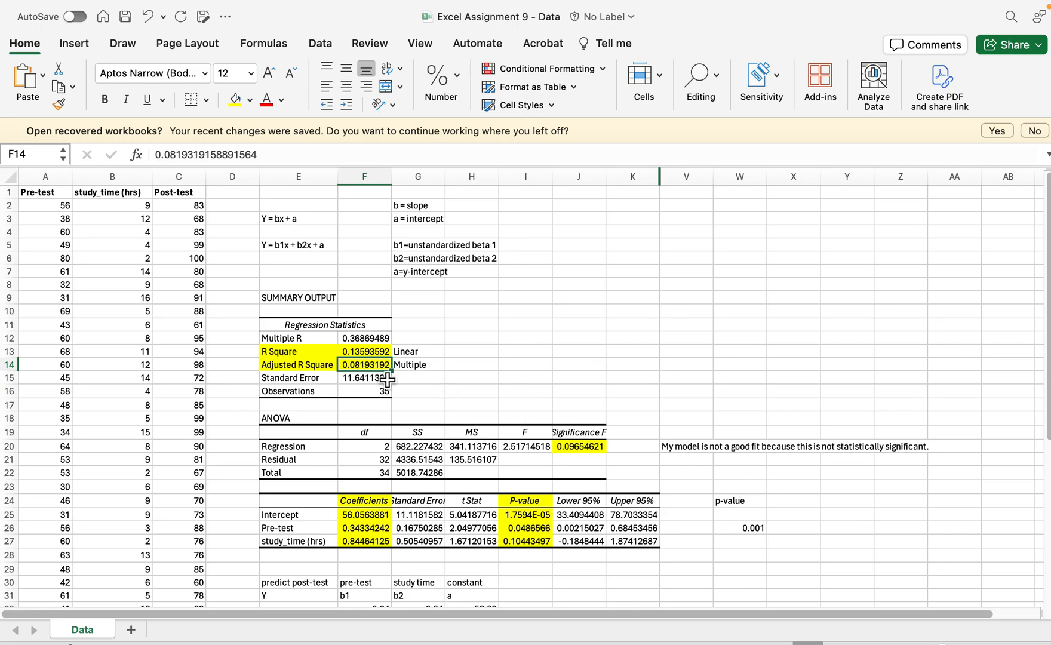
pyautogui.click(475, 365)
pyautogui.write('0.08193192')
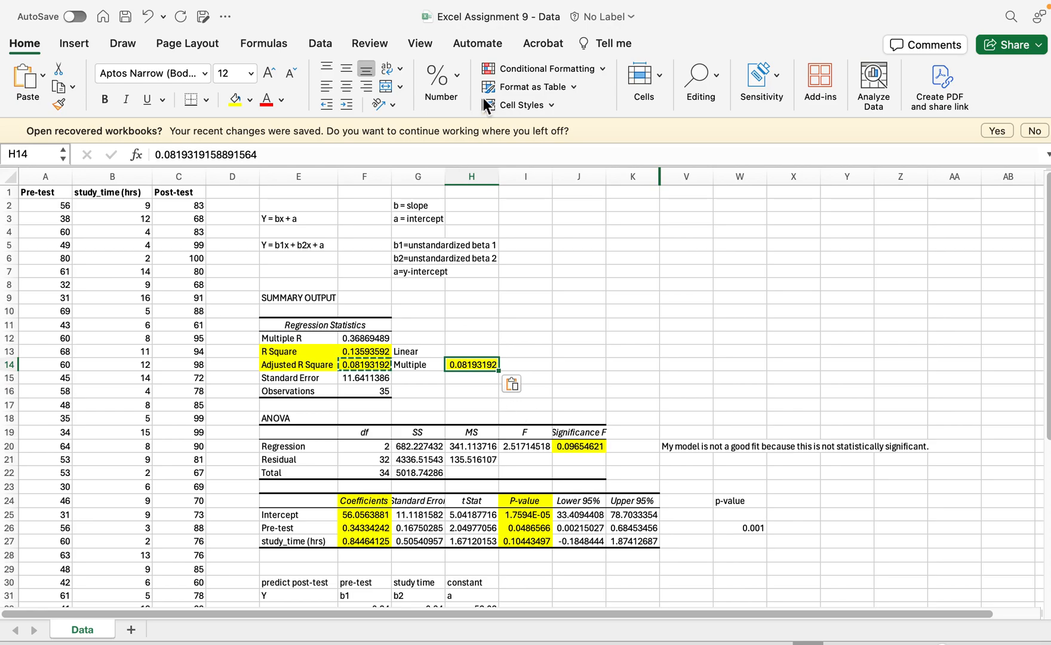
pyautogui.click(440, 77)
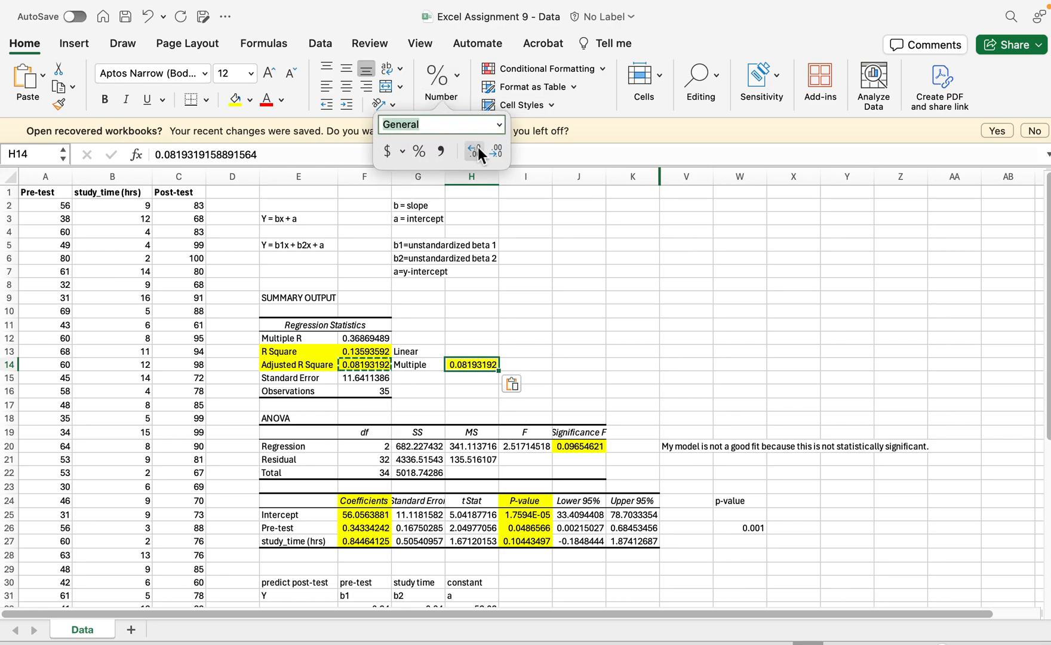
pyautogui.click(420, 150)
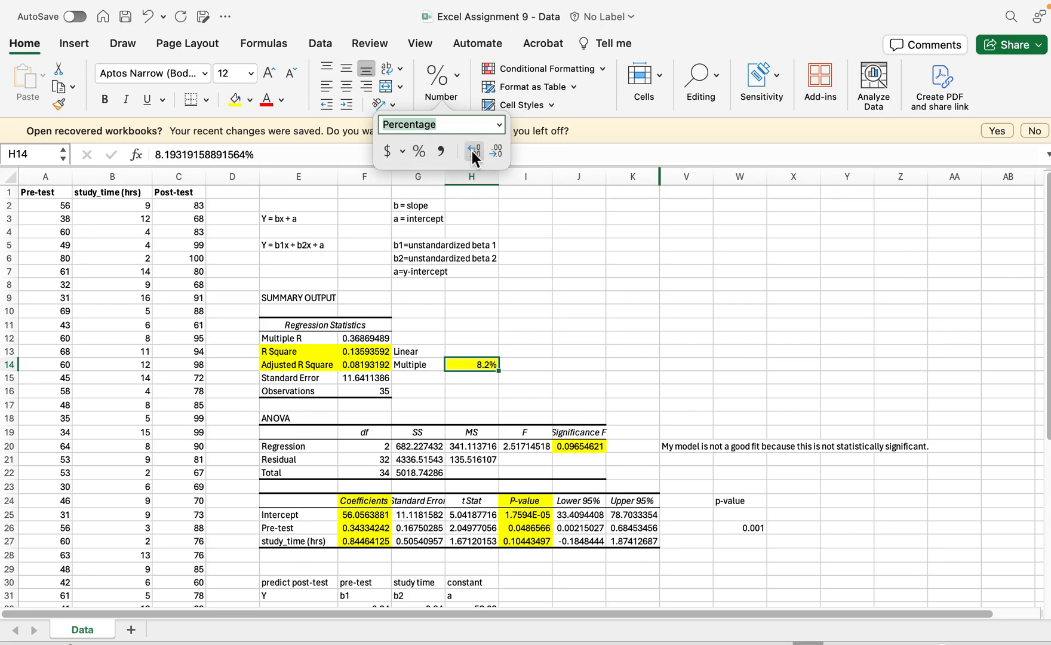
pyautogui.click(489, 380)
pyautogui.click(473, 366)
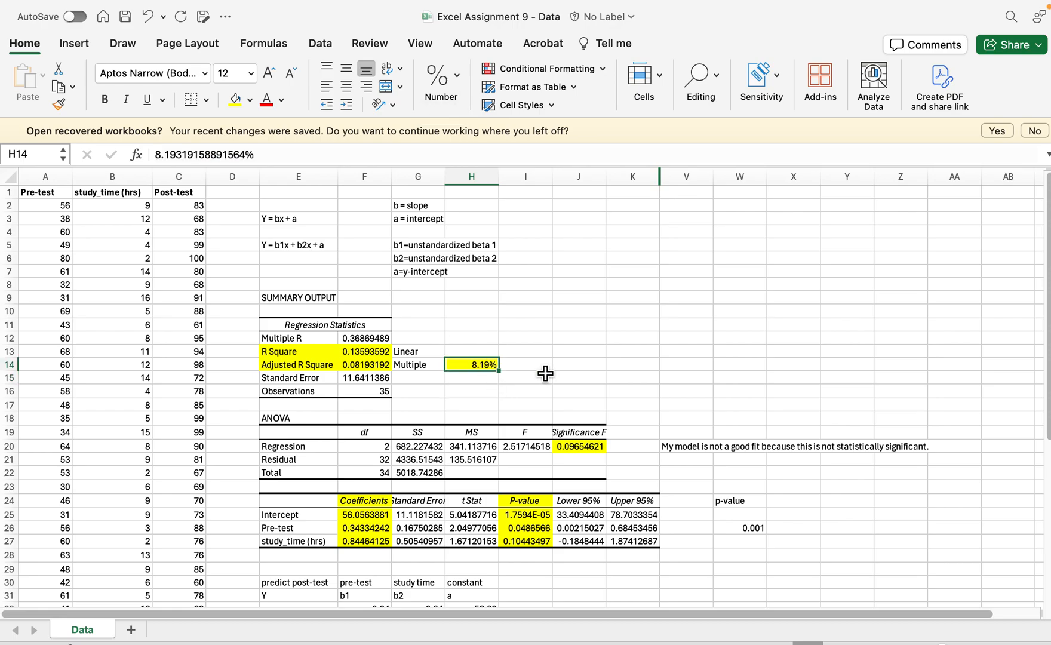
# Step: Enter the note "The % of variance accounted for in the outcome variable by the predictors." in J14
pyautogui.click(578, 368)
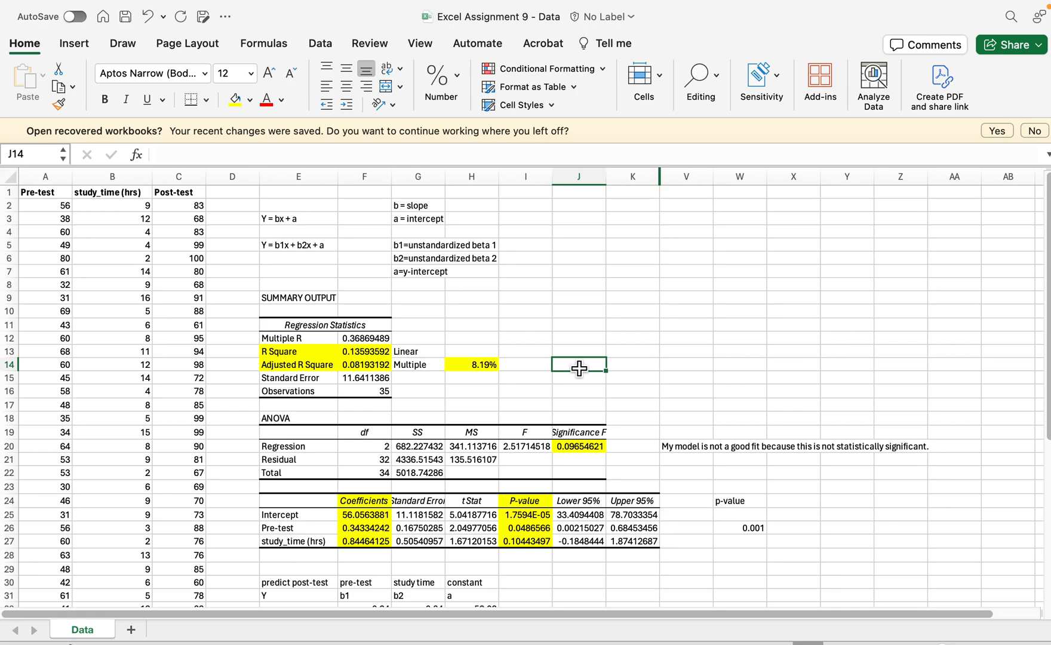
pyautogui.write('The %')
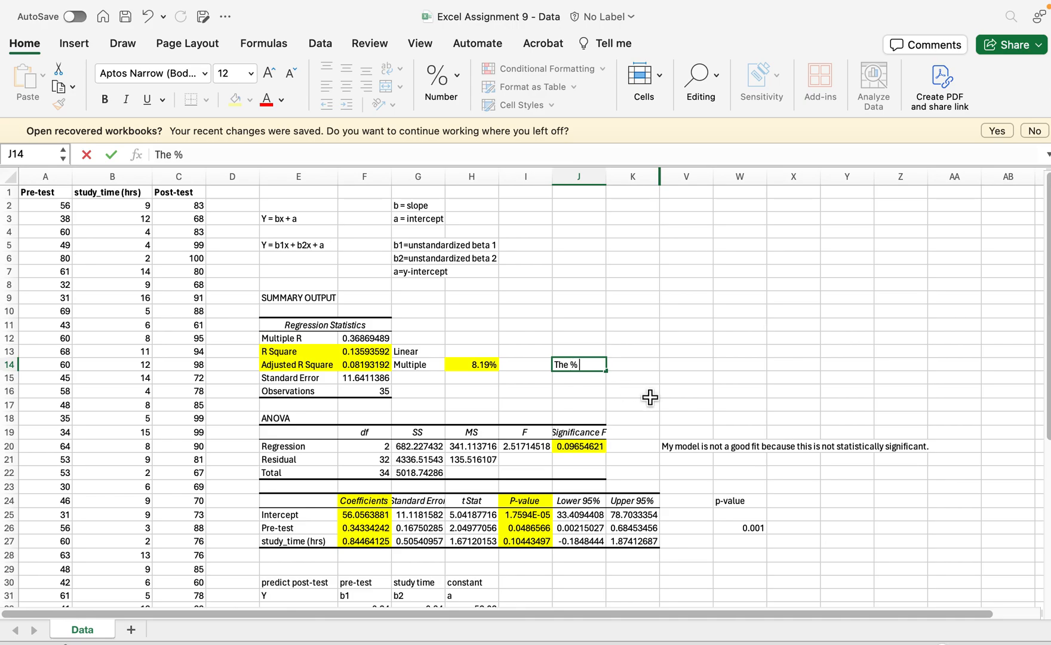
pyautogui.press('BackSpace')
pyautogui.write('of variance accounted for')
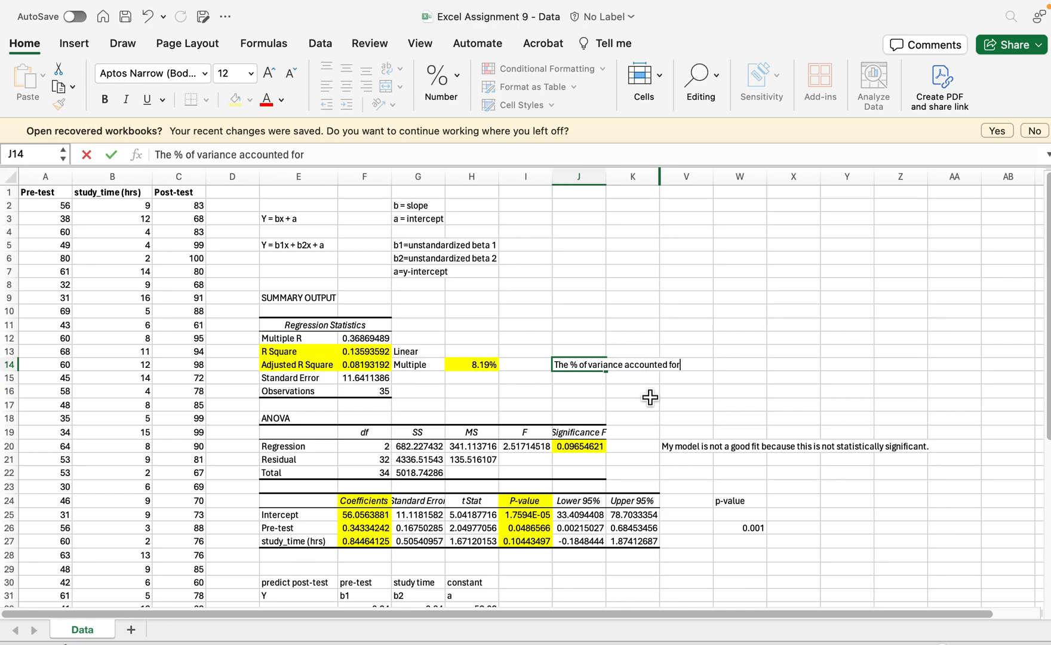
pyautogui.write(' from')
pyautogui.write('in the ')
pyautogui.write('outcome variable')
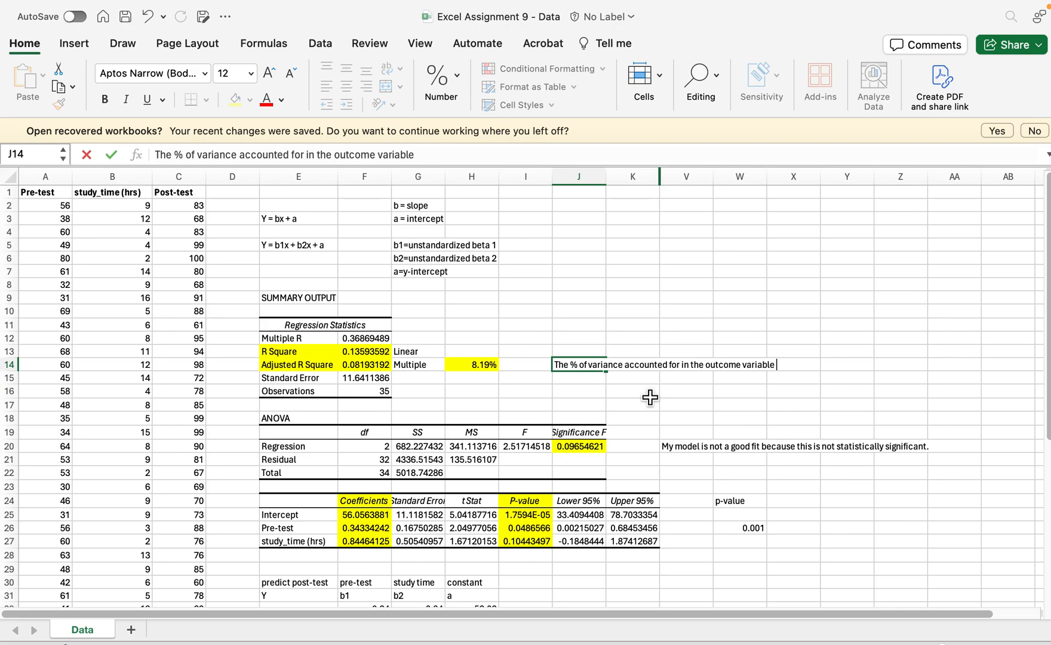
pyautogui.write('redictors.')
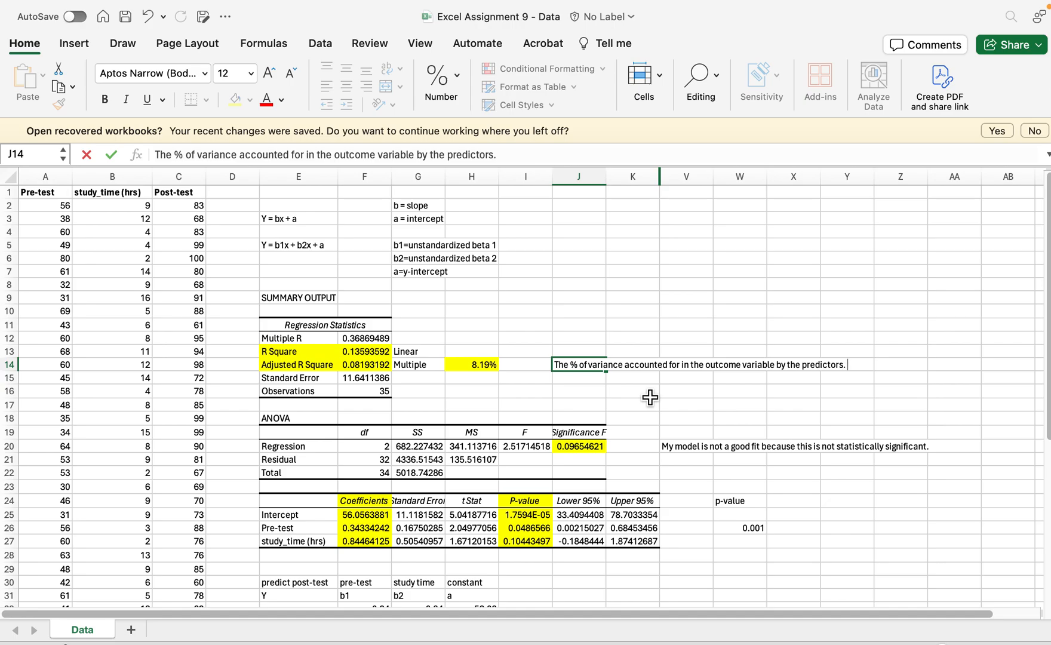
# Step: Enter in K16 "8.19% of the variance in post-test score is accounted for by this set of predictors. However, the model is not statistically significant."
pyautogui.click(650, 397)
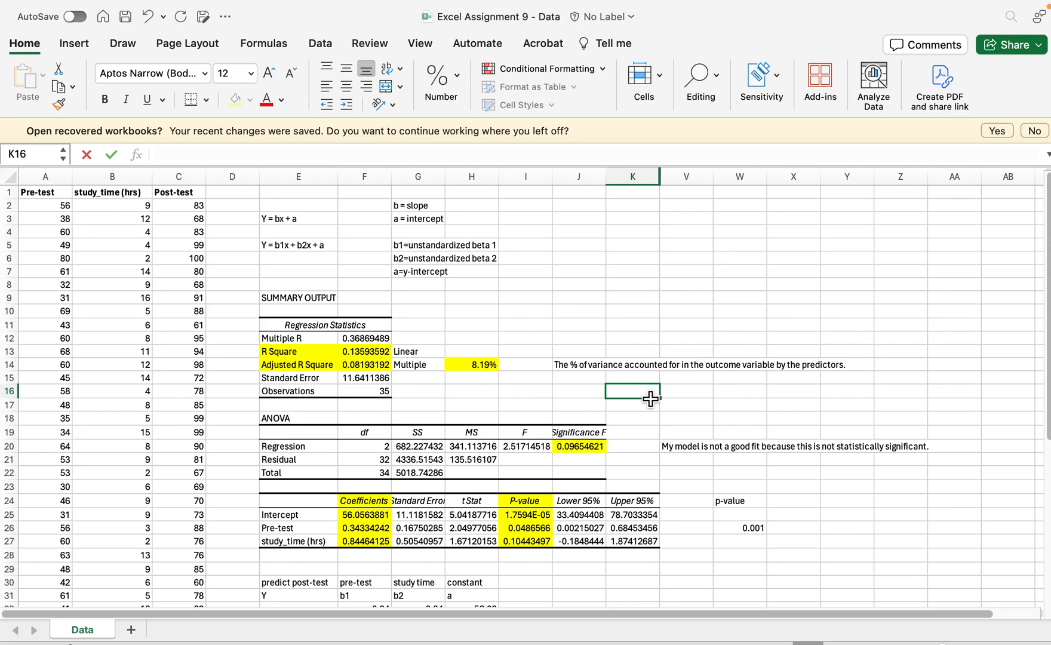
pyautogui.write('T')
pyautogui.press('BackSpace')
pyautogui.write('8.1')
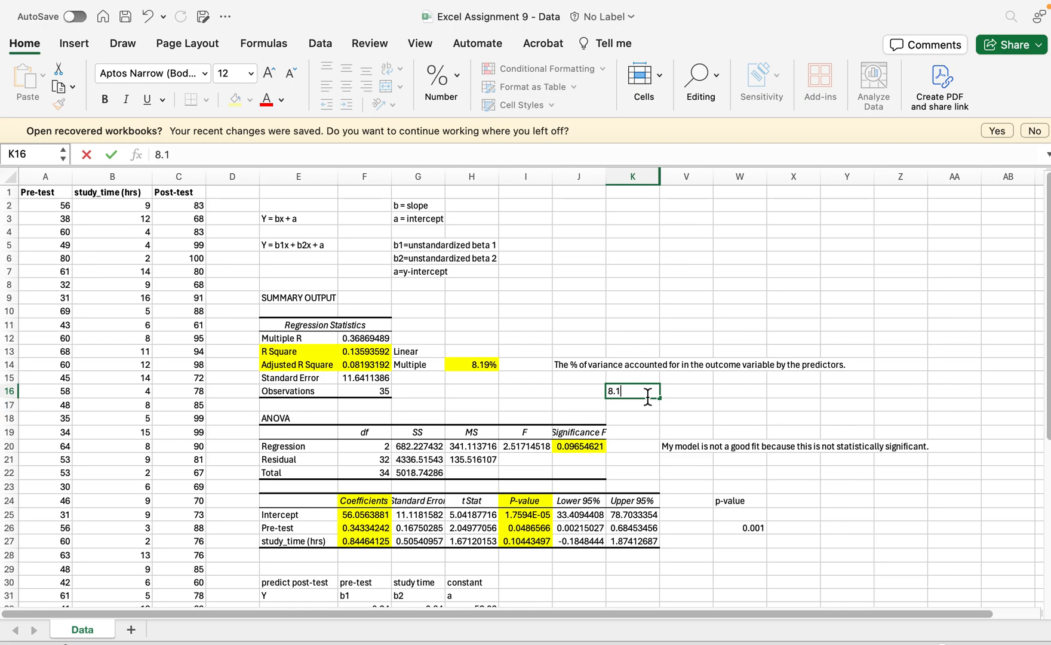
pyautogui.write('9% of the variance ')
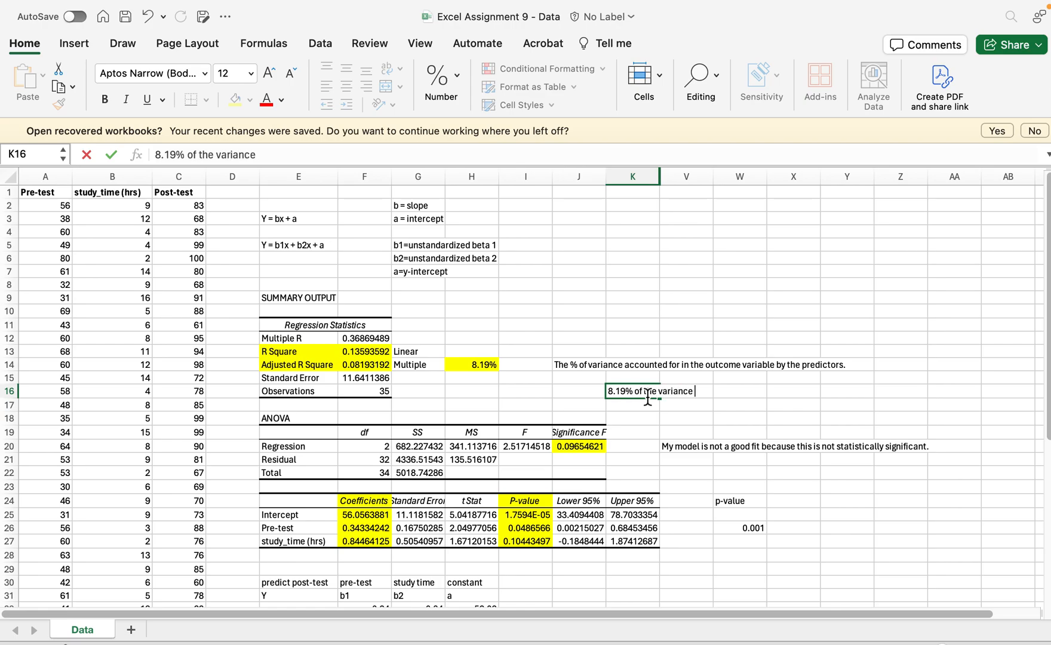
pyautogui.write('in post-test score')
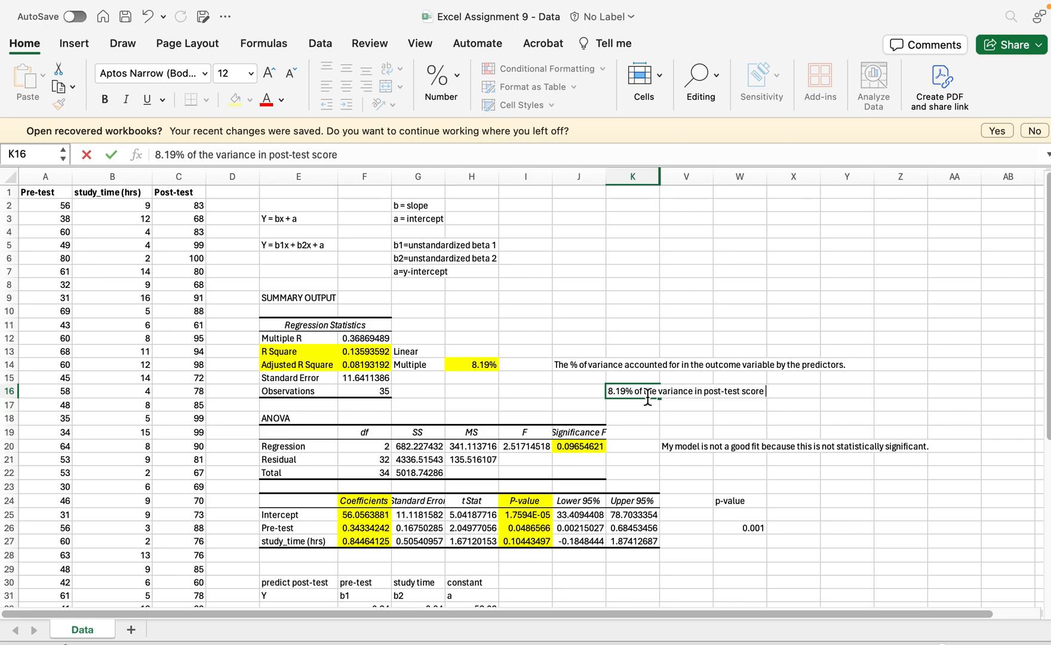
pyautogui.write(' is accounted for by this set')
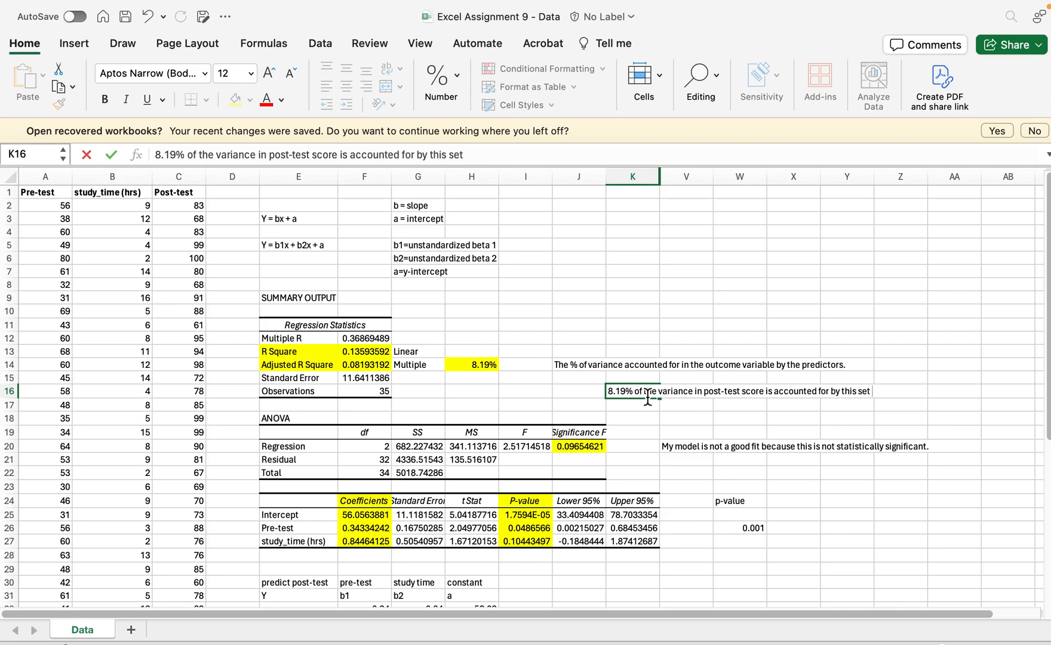
pyautogui.write(' of predictors. How')
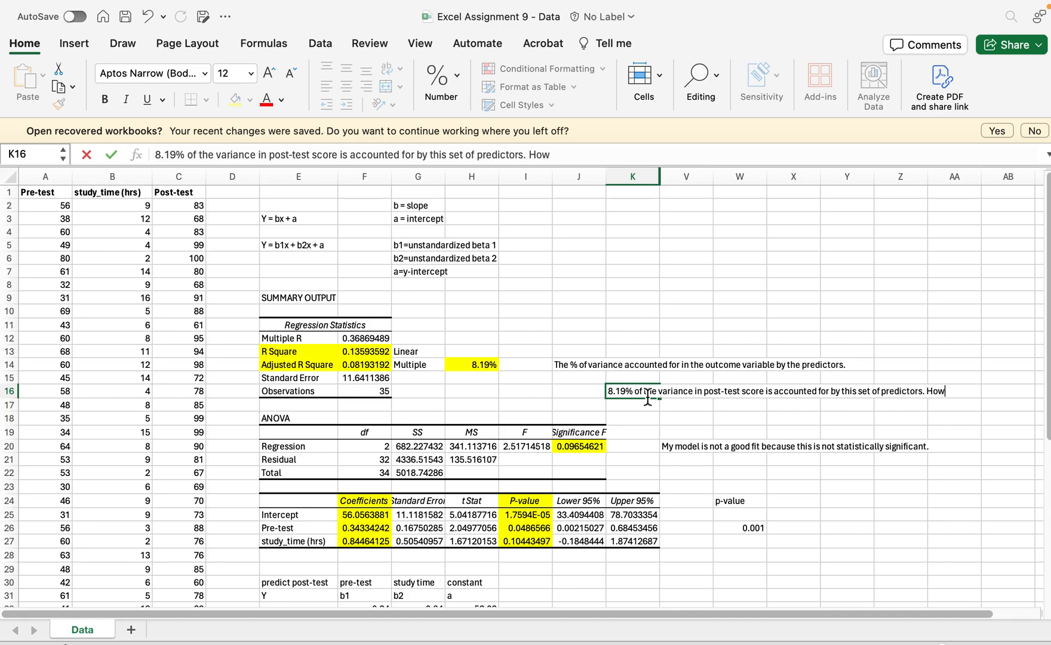
pyautogui.write('ever, the model ')
pyautogui.write('is not sta')
pyautogui.write('cal')
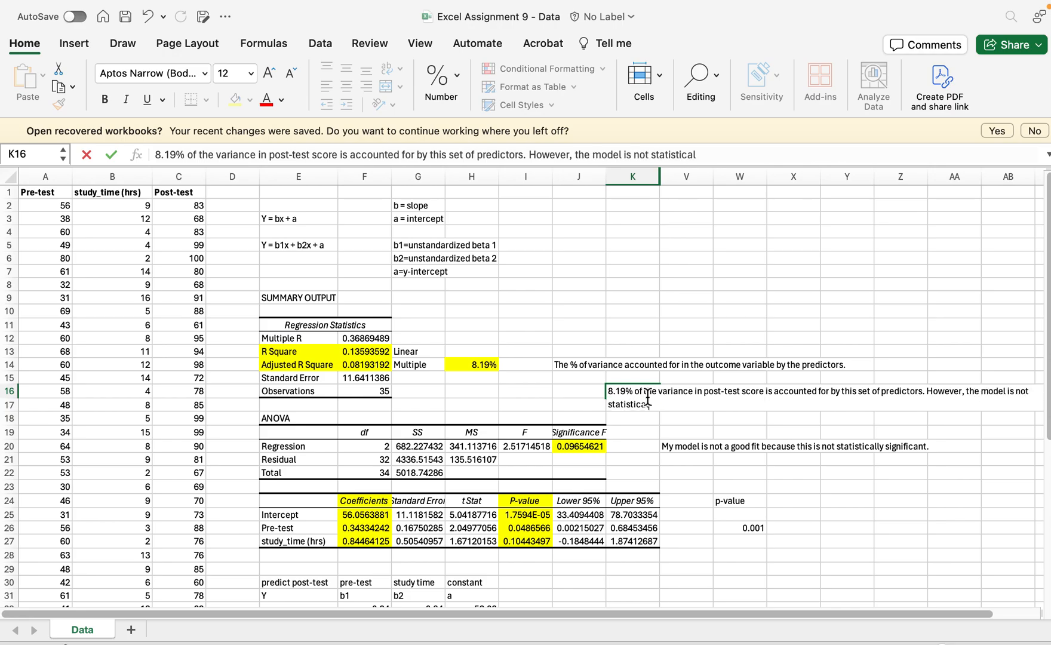
pyautogui.write(' y significant.')
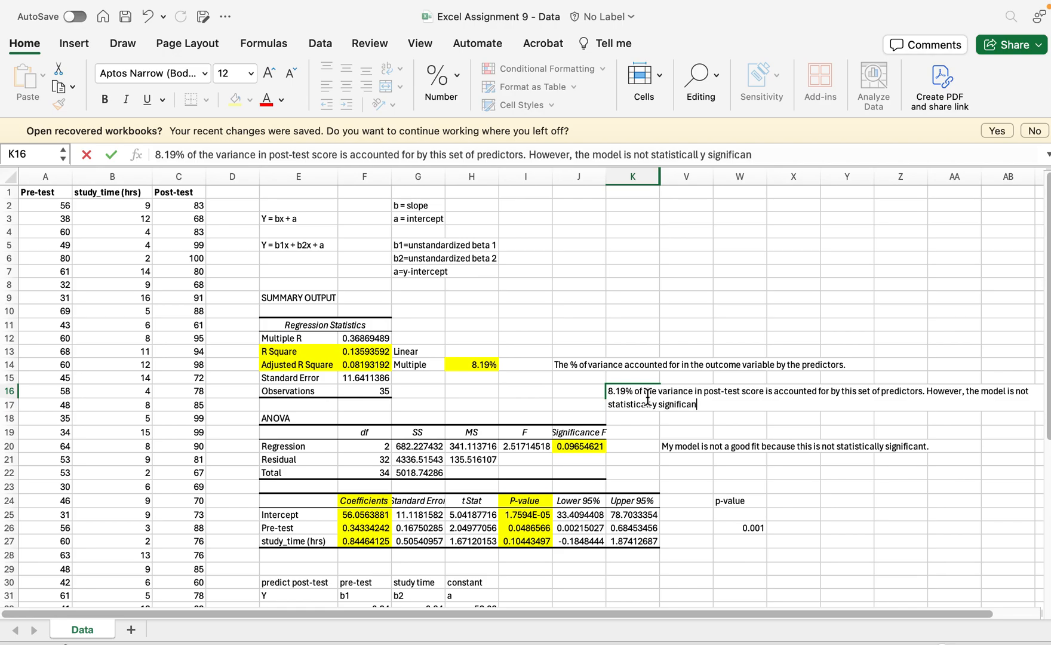
pyautogui.click(727, 498)
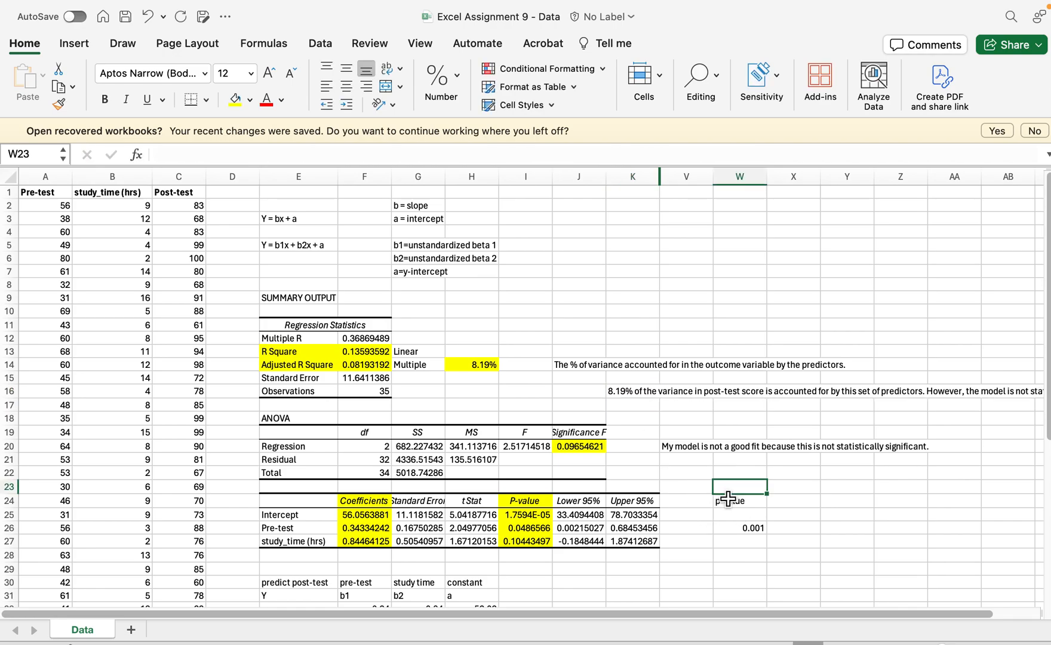
# Step: Label the Adjusted R Square percentage with "EFFECT SIZE" in I14
pyautogui.click(375, 369)
pyautogui.moveTo(375, 369); pyautogui.dragTo(312, 372)
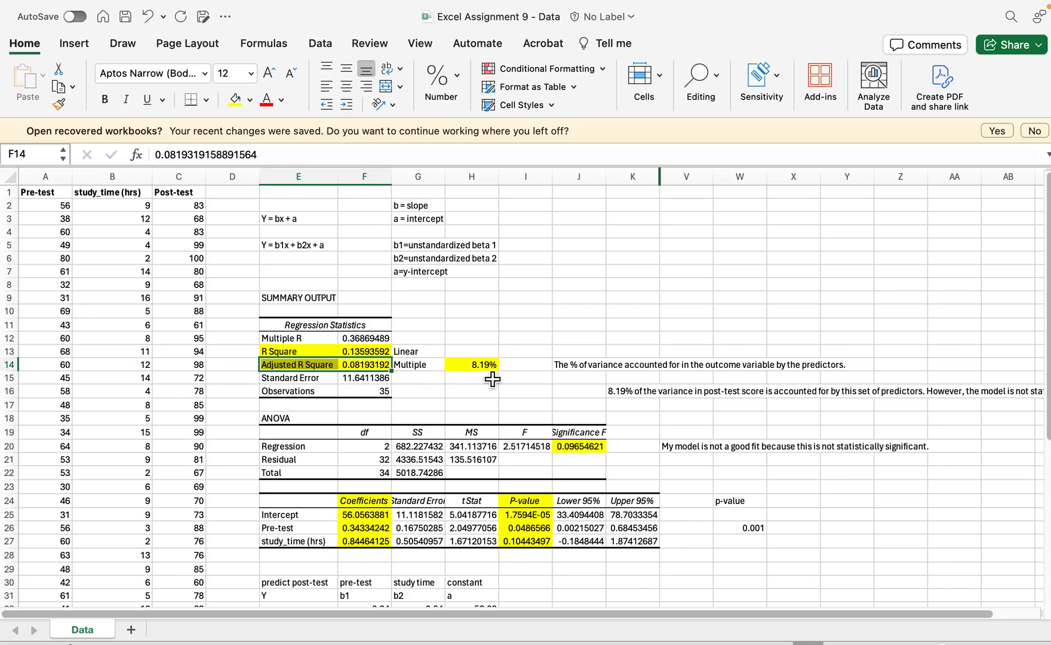
pyautogui.click(540, 367)
pyautogui.write('EFFECT SIZE')
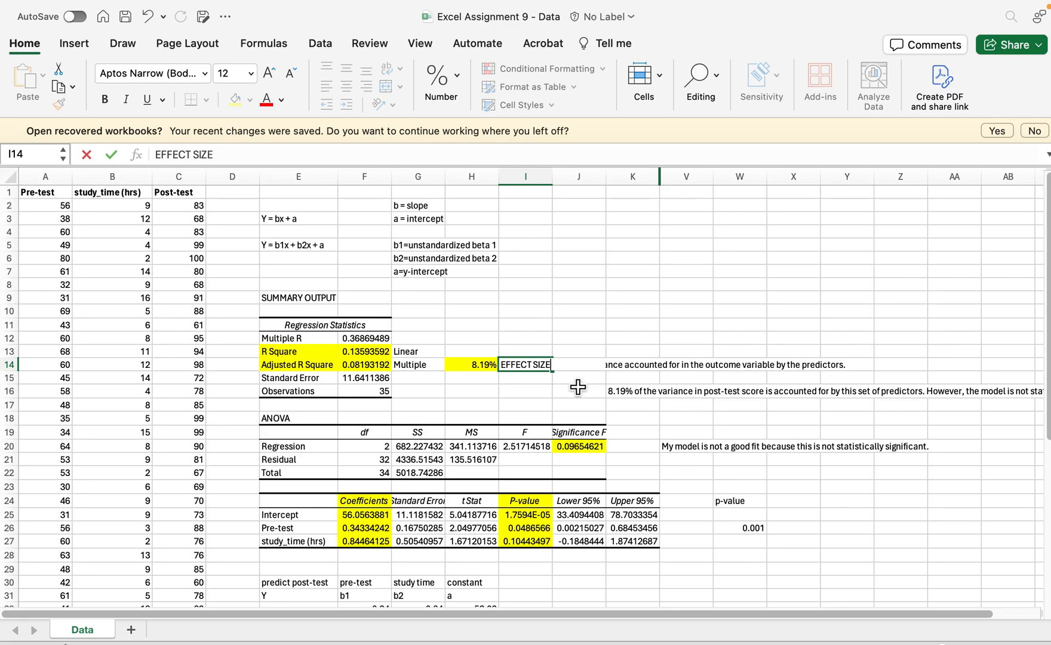
pyautogui.click(587, 406)
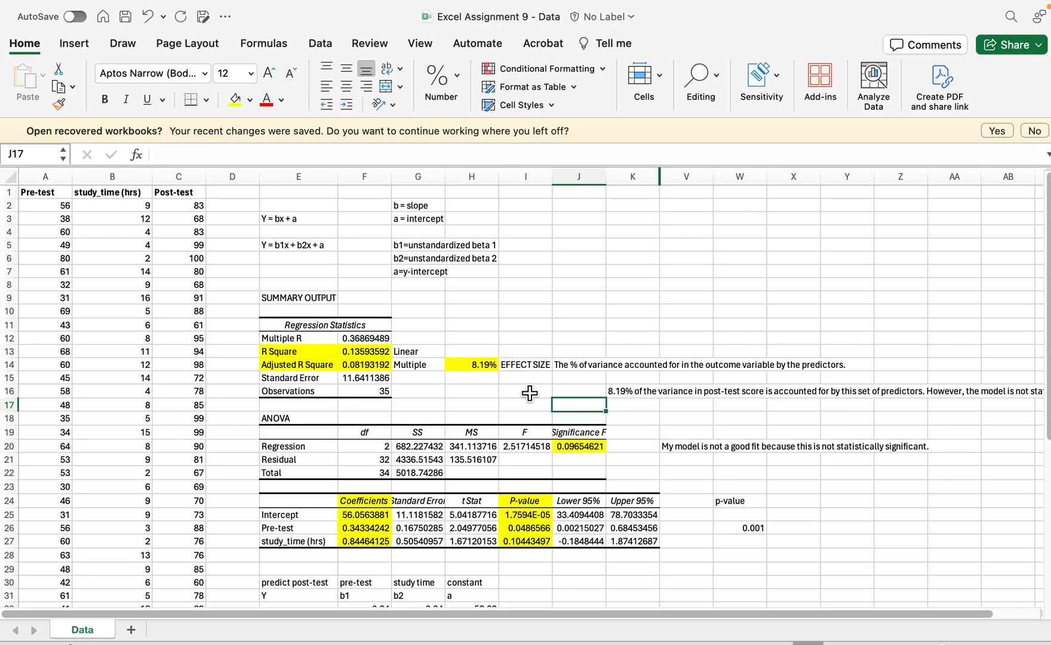
# Step: Review the regression output, the pre-test and study_time coefficients in F26:F27, and the prediction equation and worked example below
pyautogui.scroll(-4, 371, 538)
pyautogui.scroll(-3, 371, 537)
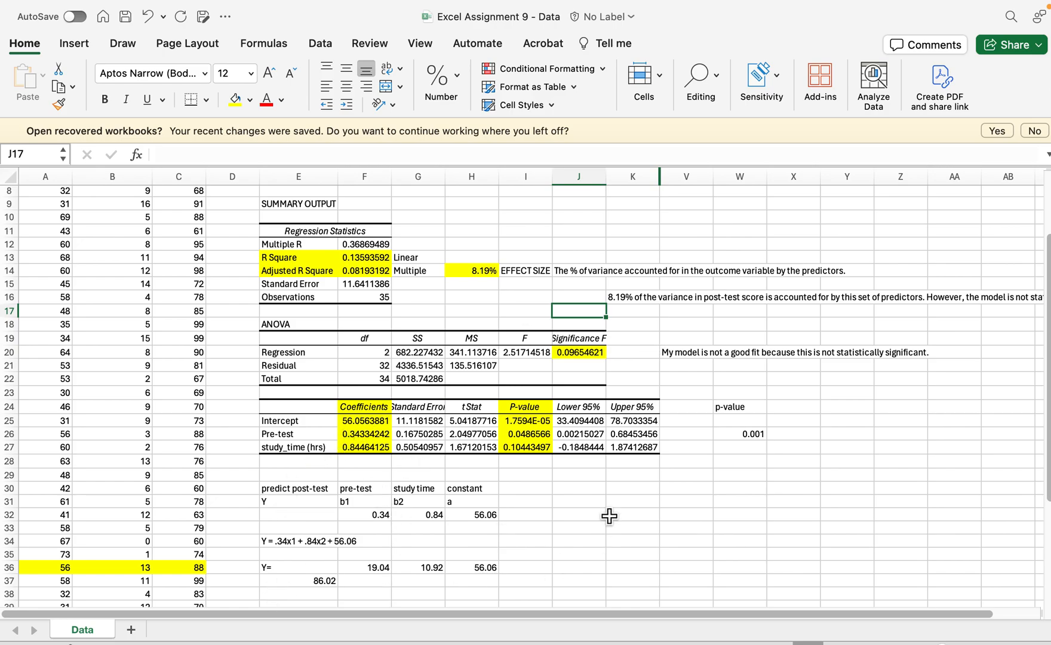
pyautogui.scroll(-3, 609, 516)
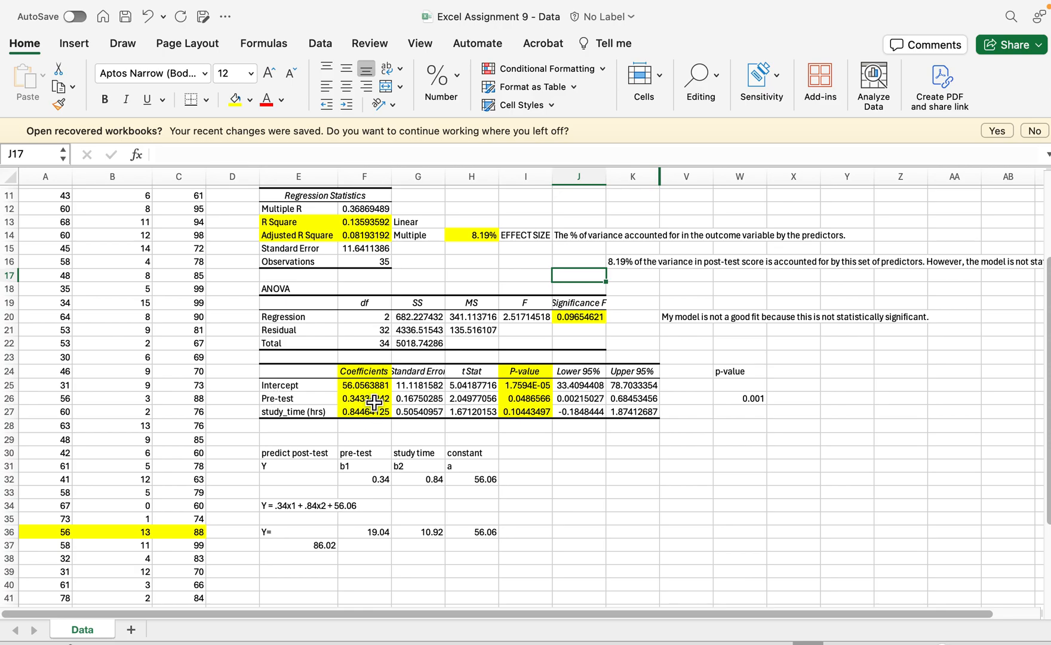
pyautogui.scroll(4, 211, 274)
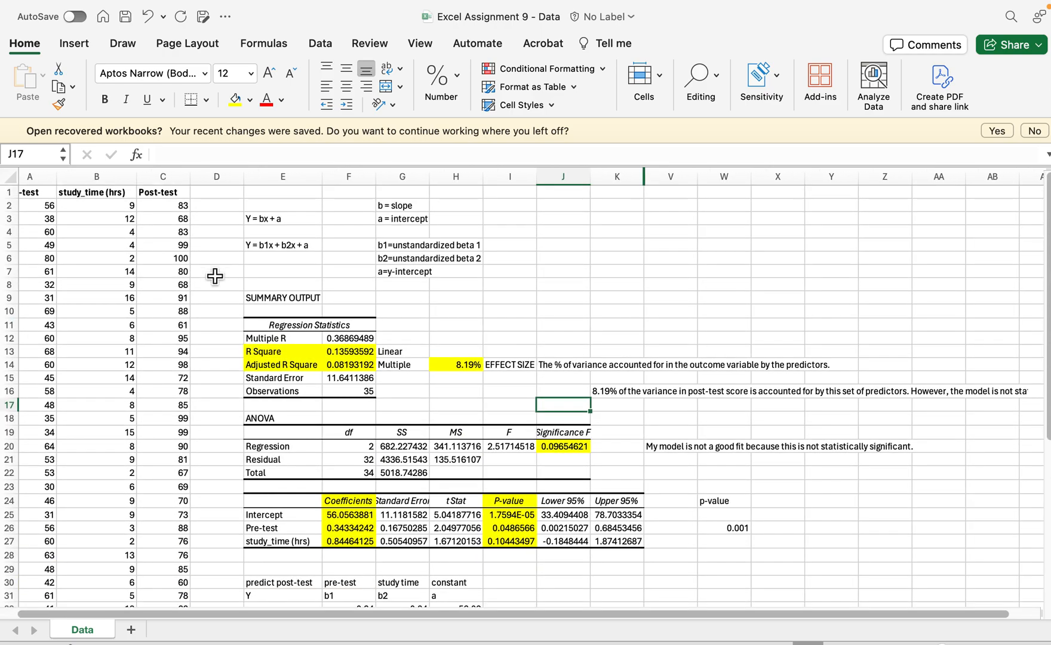
pyautogui.scroll(-5, 124, 432)
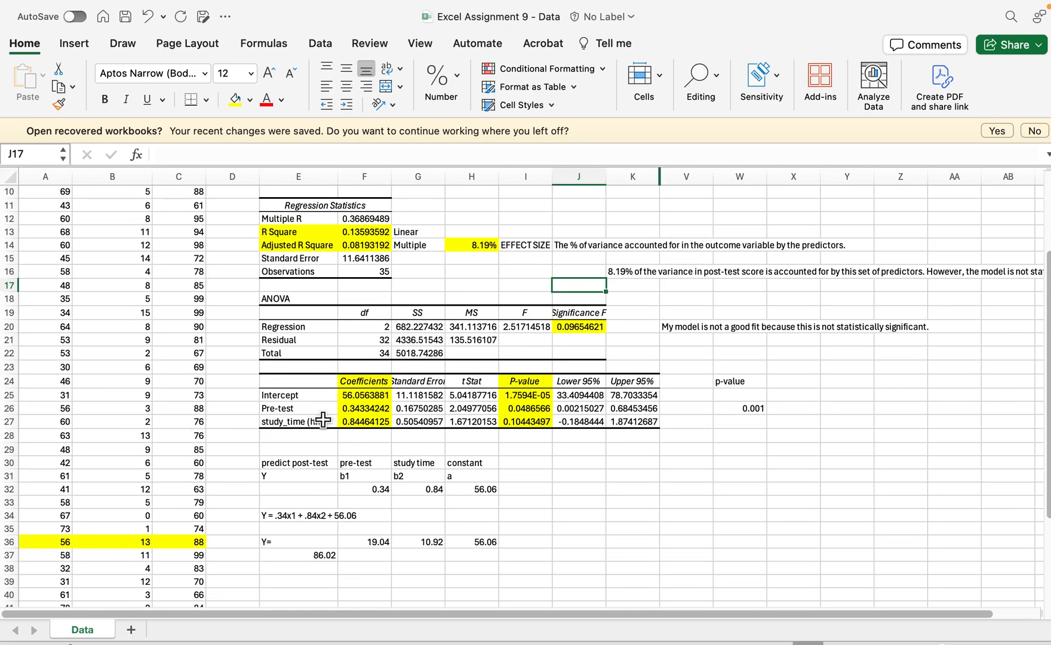
pyautogui.moveTo(361, 409); pyautogui.dragTo(369, 420)
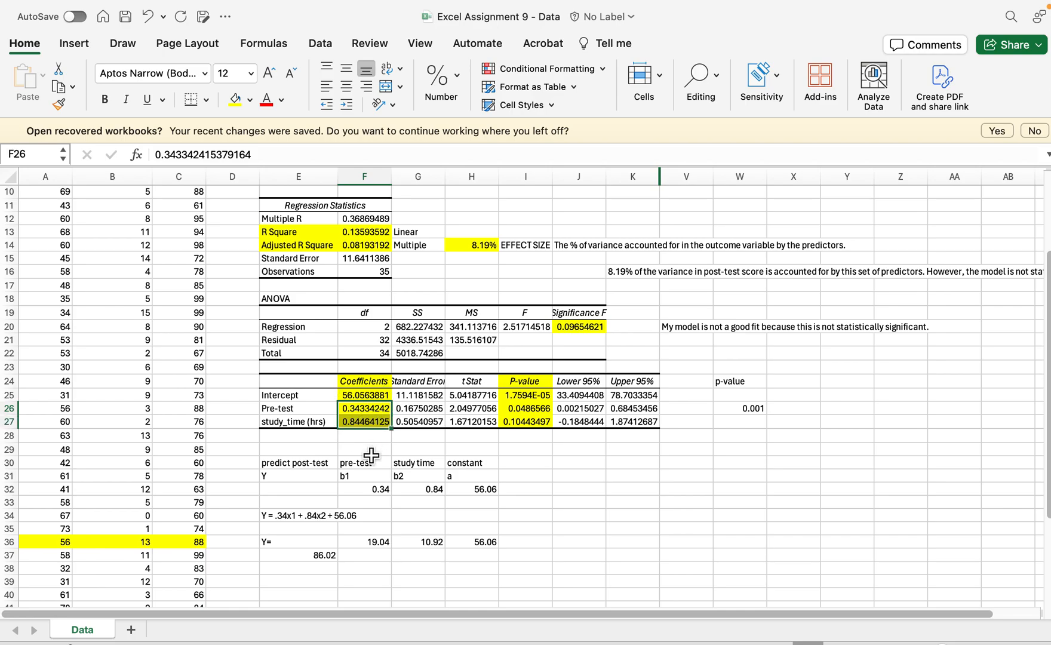
pyautogui.click(373, 424)
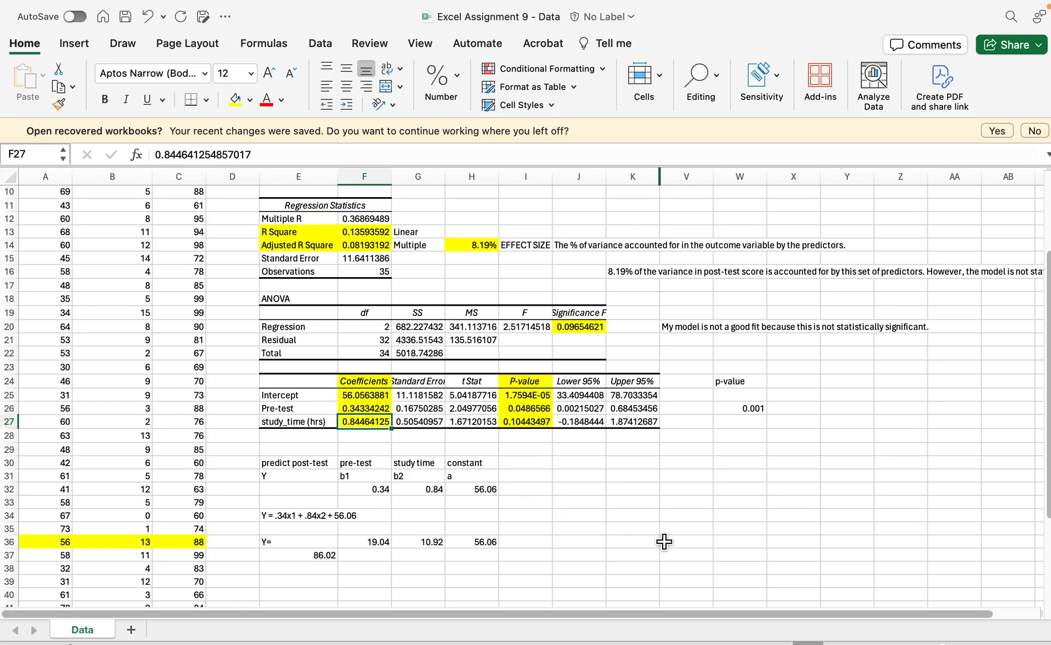
pyautogui.scroll(5, 664, 541)
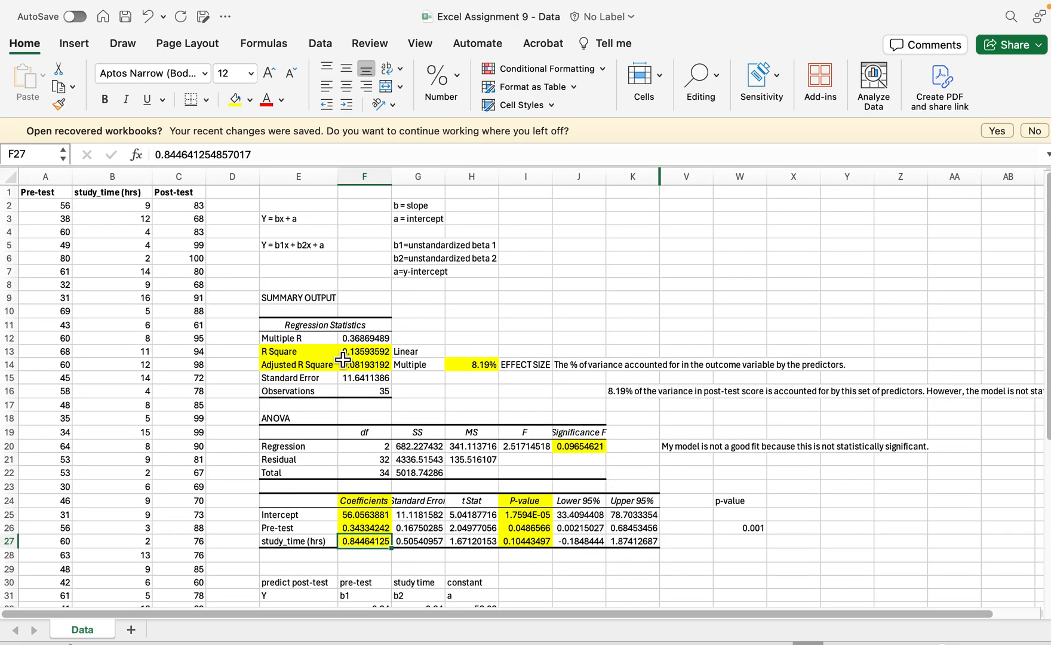
pyautogui.scroll(-6, 343, 358)
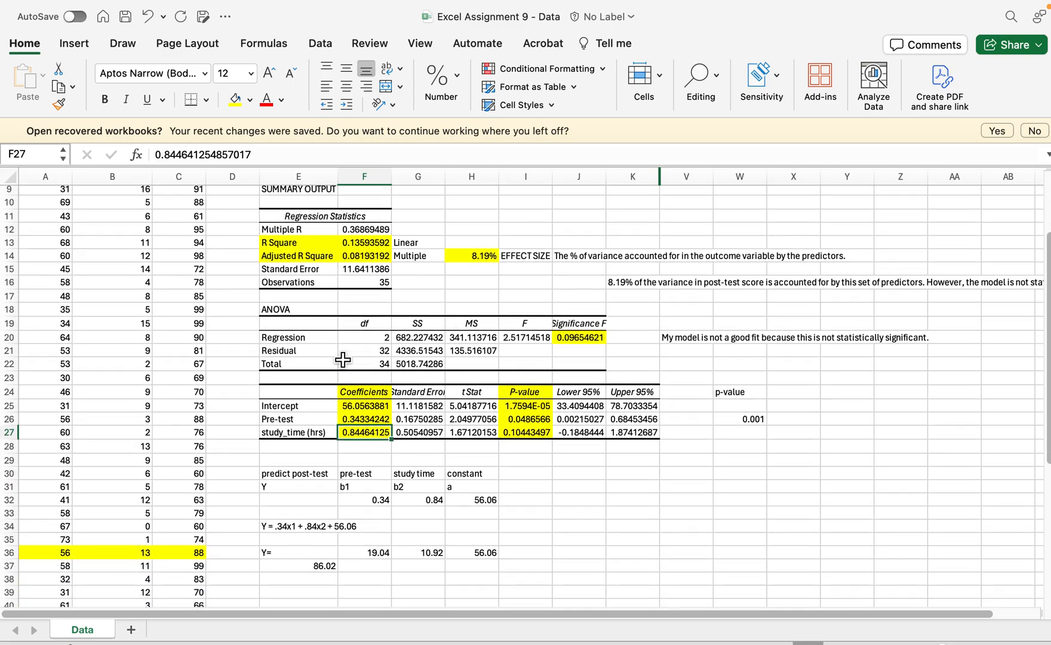
pyautogui.scroll(6, 192, 311)
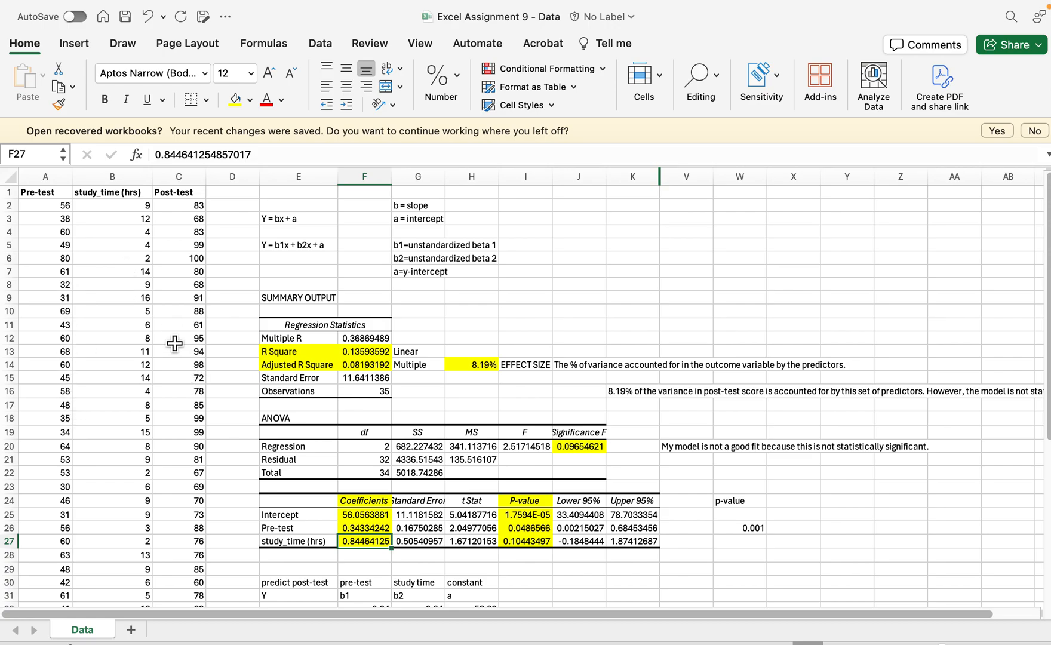
pyautogui.scroll(-3, 515, 392)
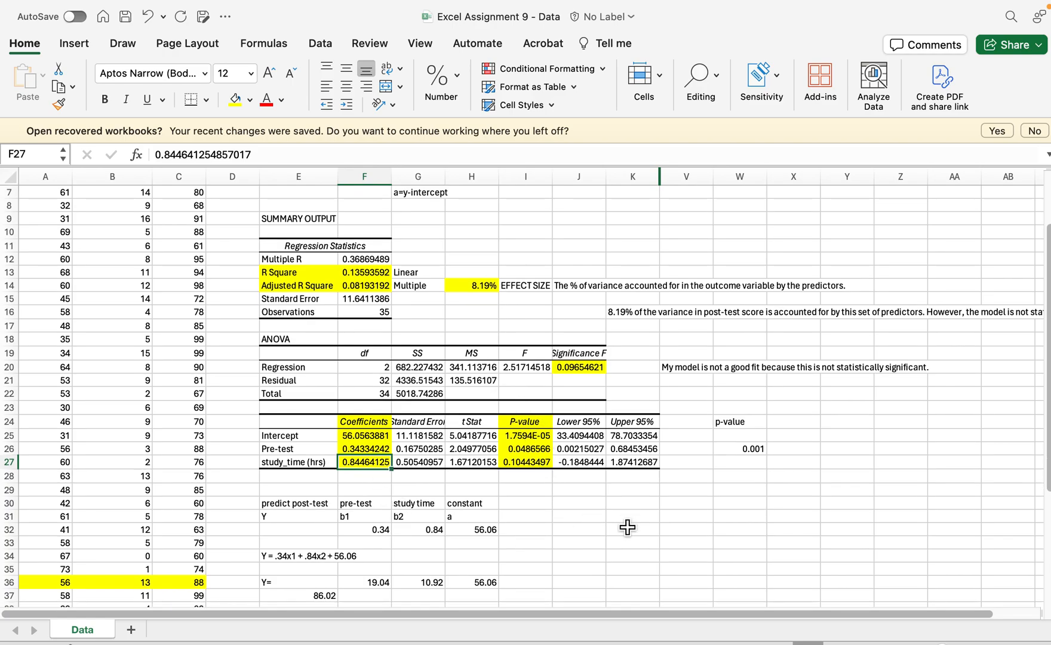
pyautogui.scroll(2, 627, 526)
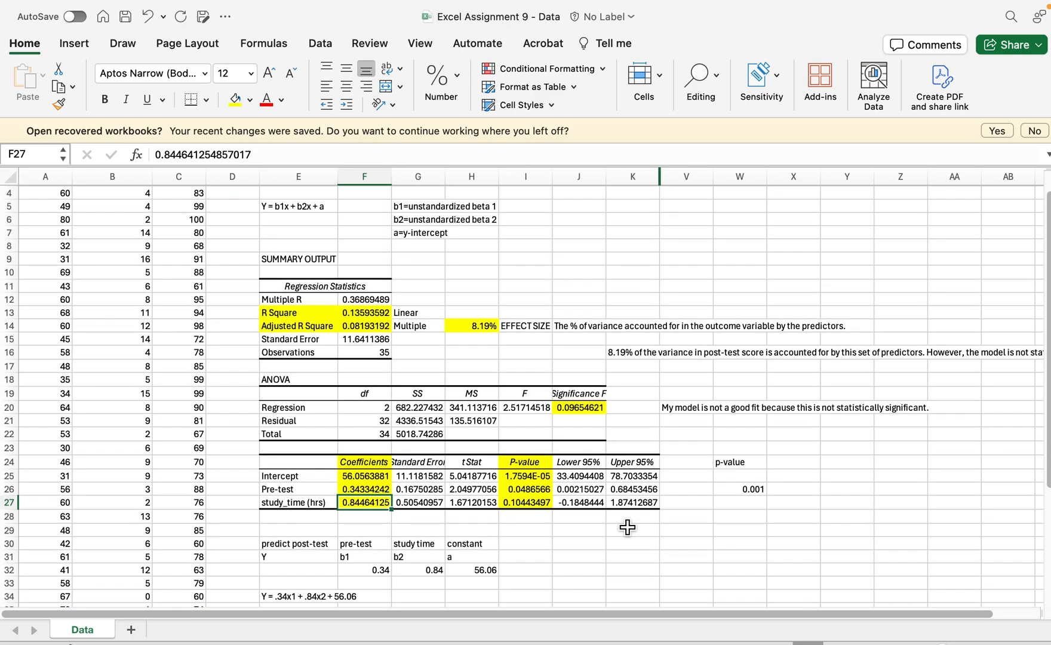